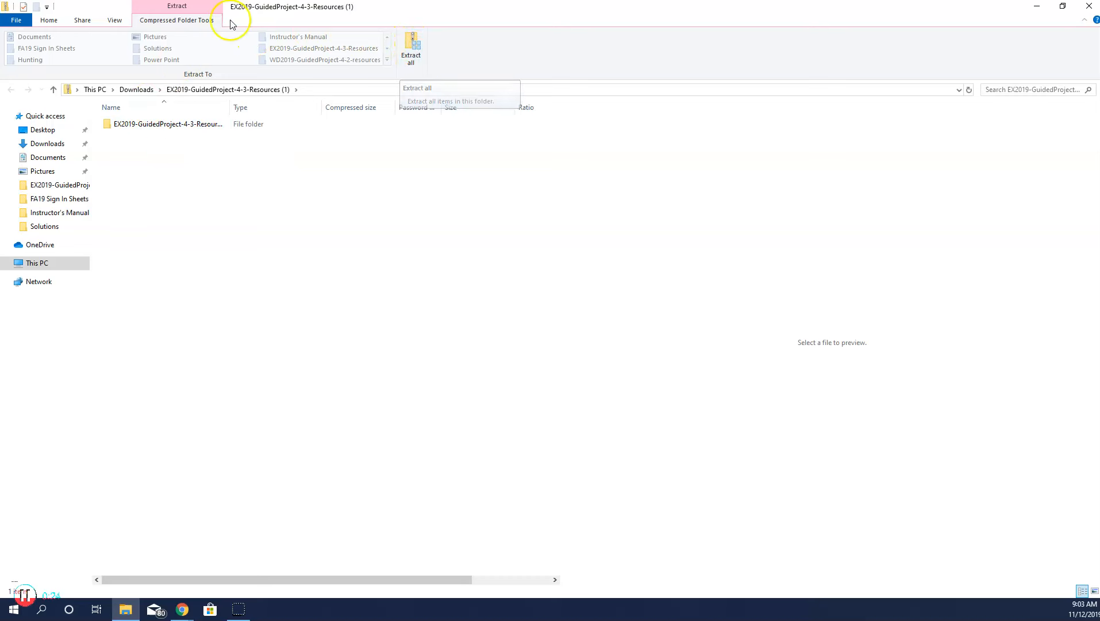
Extract all files from the EX2019-GuidedProject-4-3-Resources (1) archive to Downloads, replacing the existing files, and close both folder windows.
left_click(55, 26)
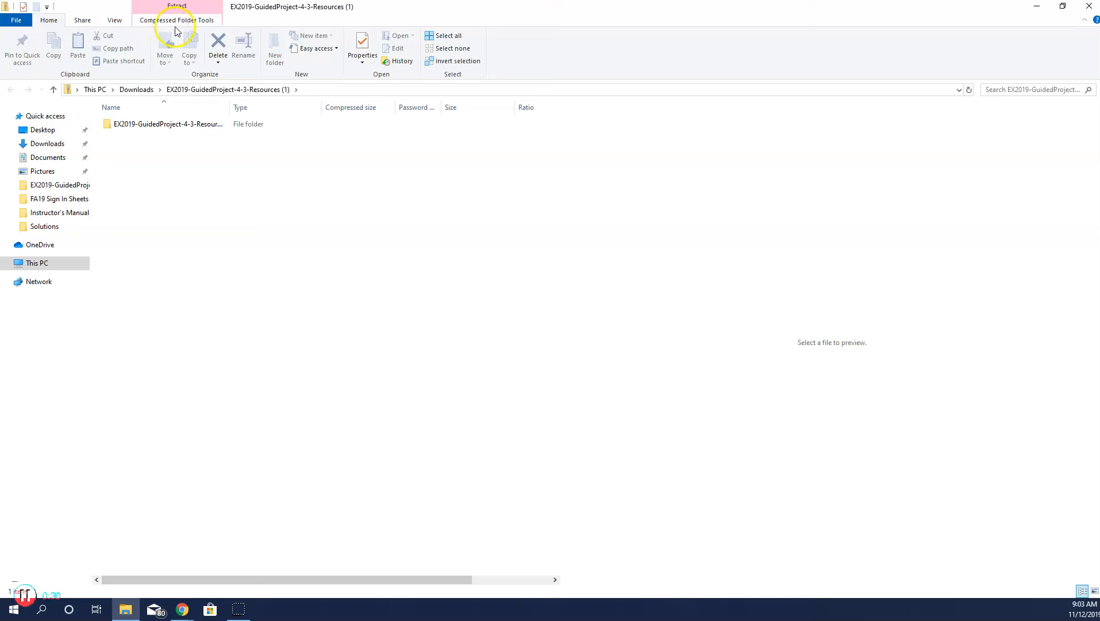
left_click(194, 21)
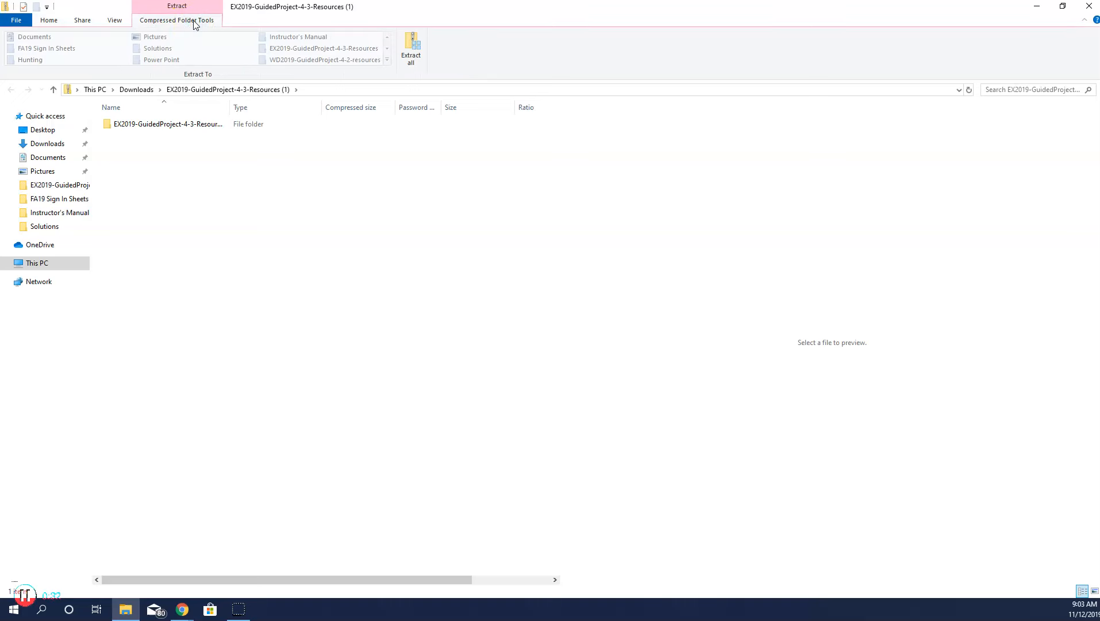
left_click(414, 62)
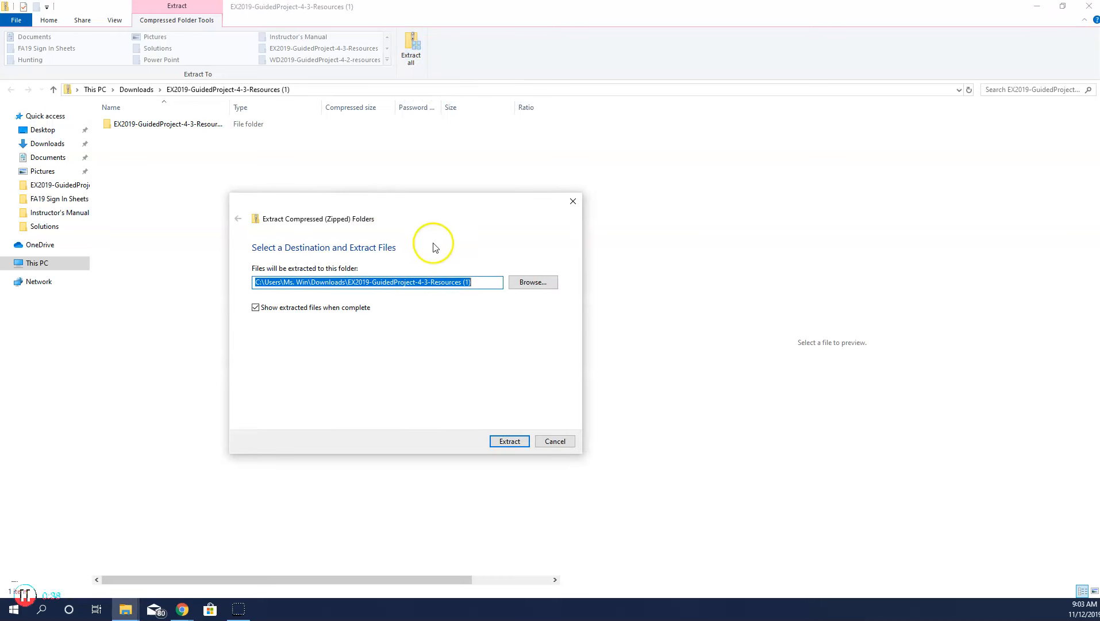
left_click(536, 282)
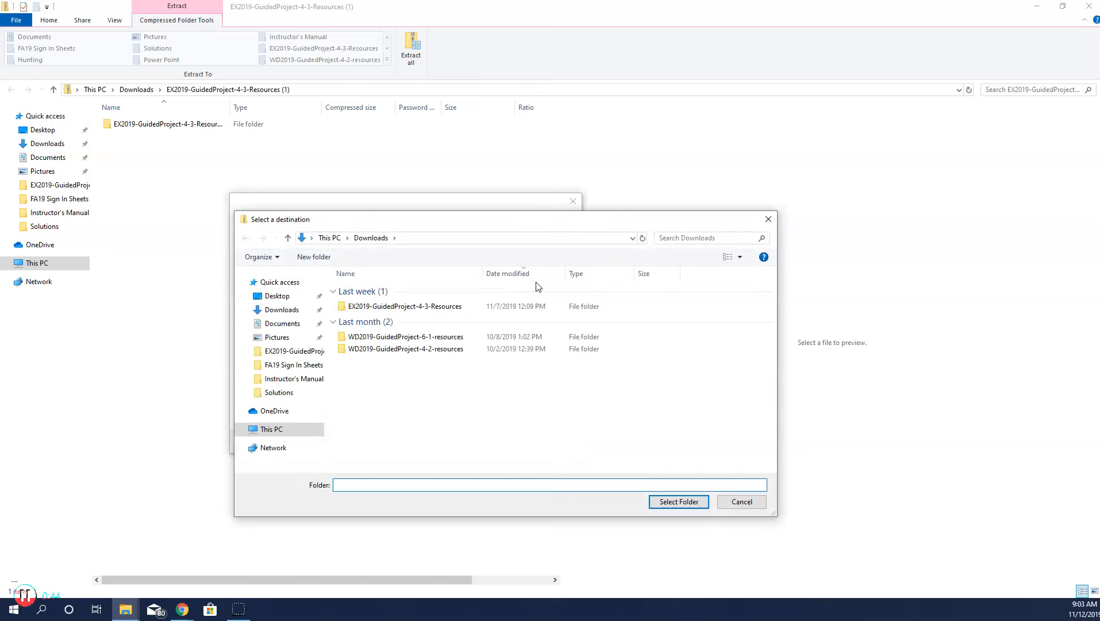
left_click(282, 310)
left_click(677, 501)
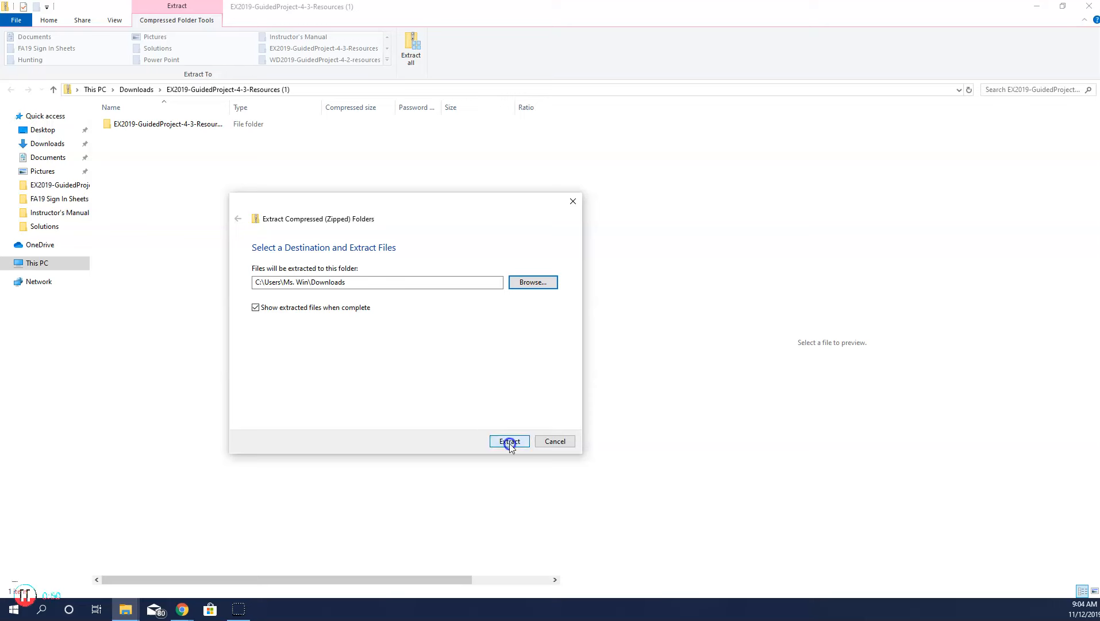
left_click(509, 442)
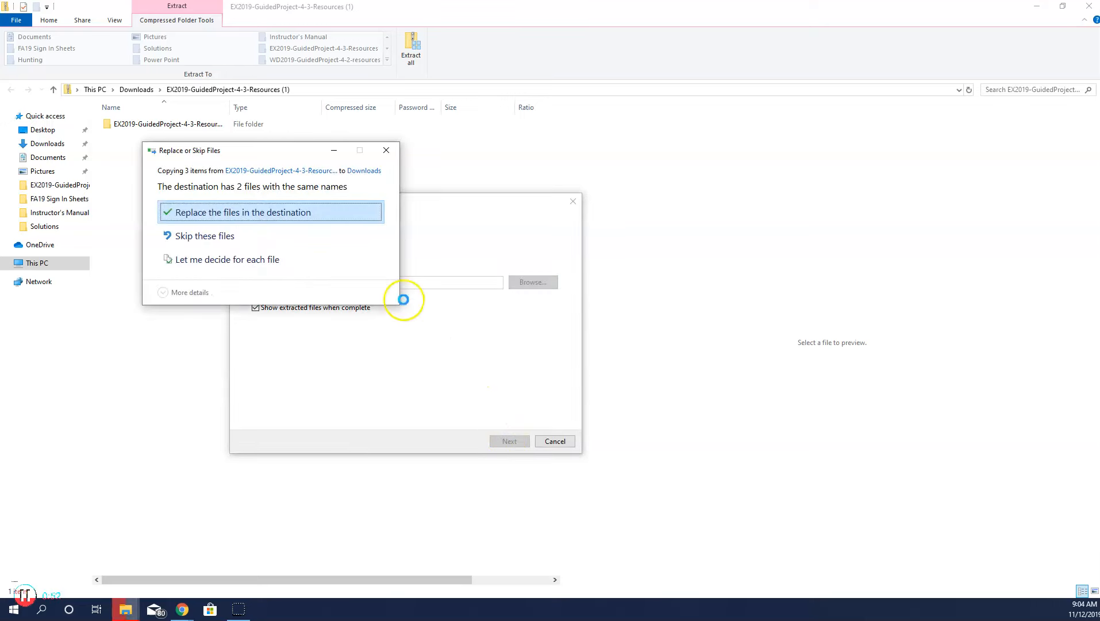
left_click(286, 220)
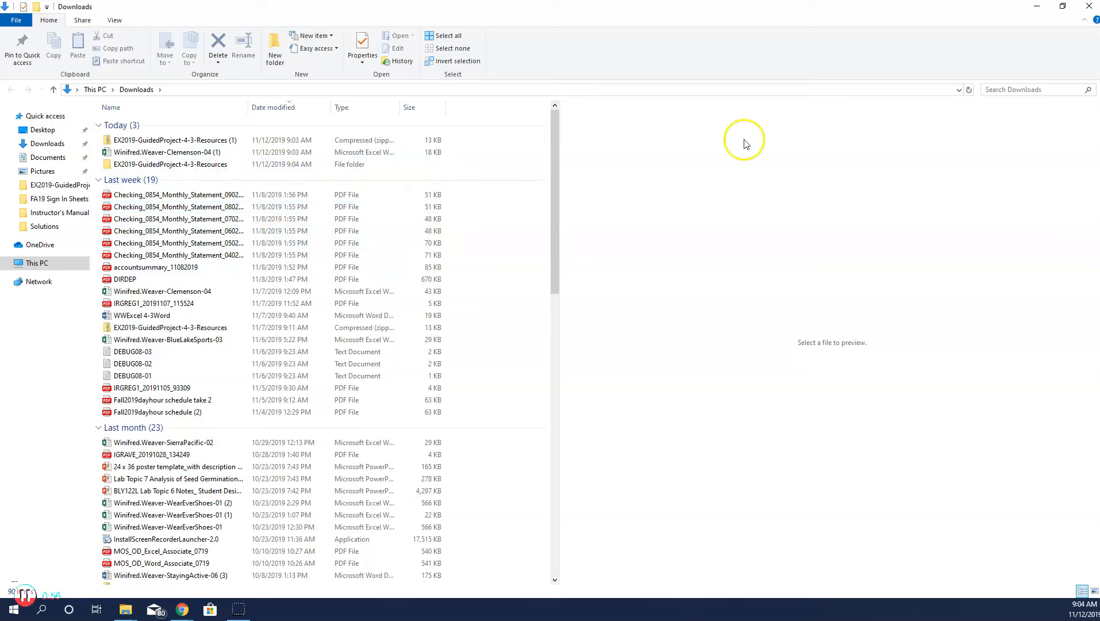
left_click(1088, 6)
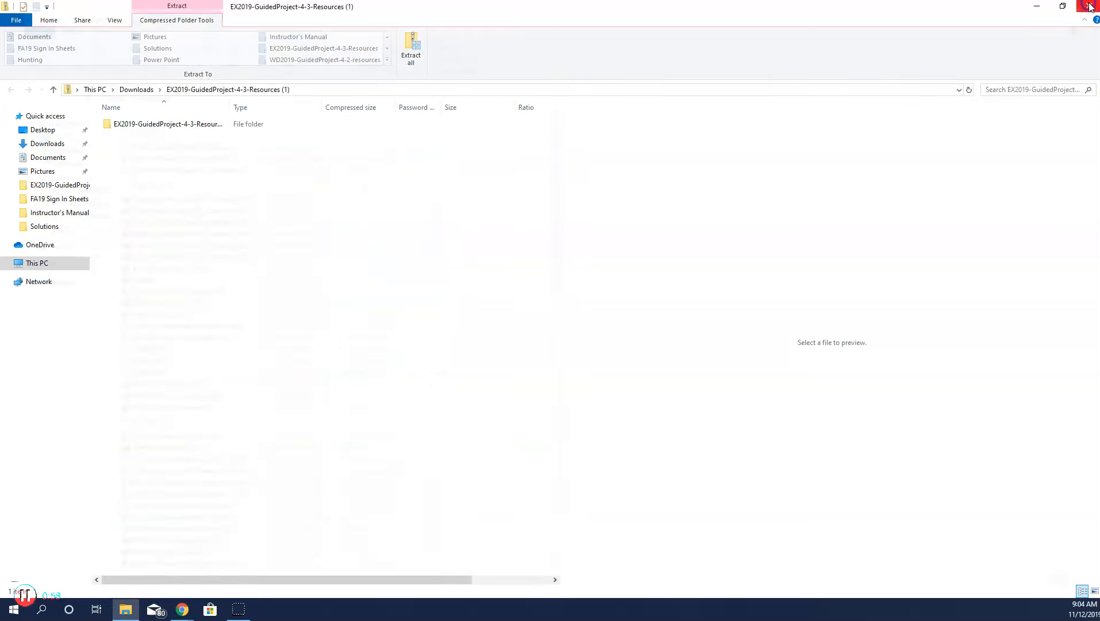
left_click(1088, 7)
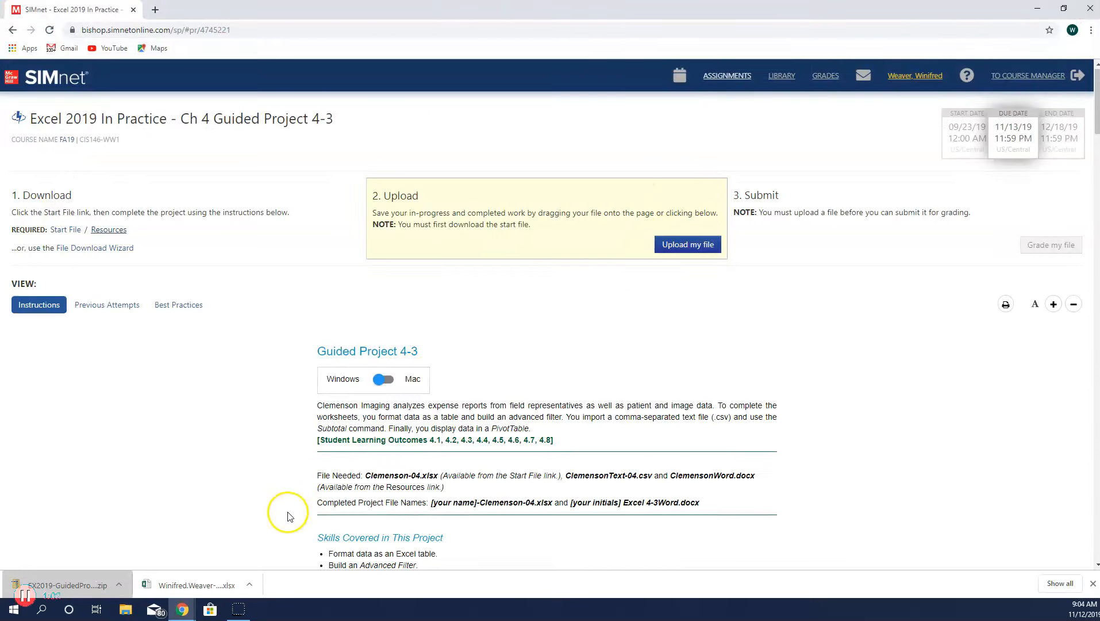
Open the downloaded Clemenson-04 workbook in Excel, maximize its window, and enable editing.
left_click(210, 587)
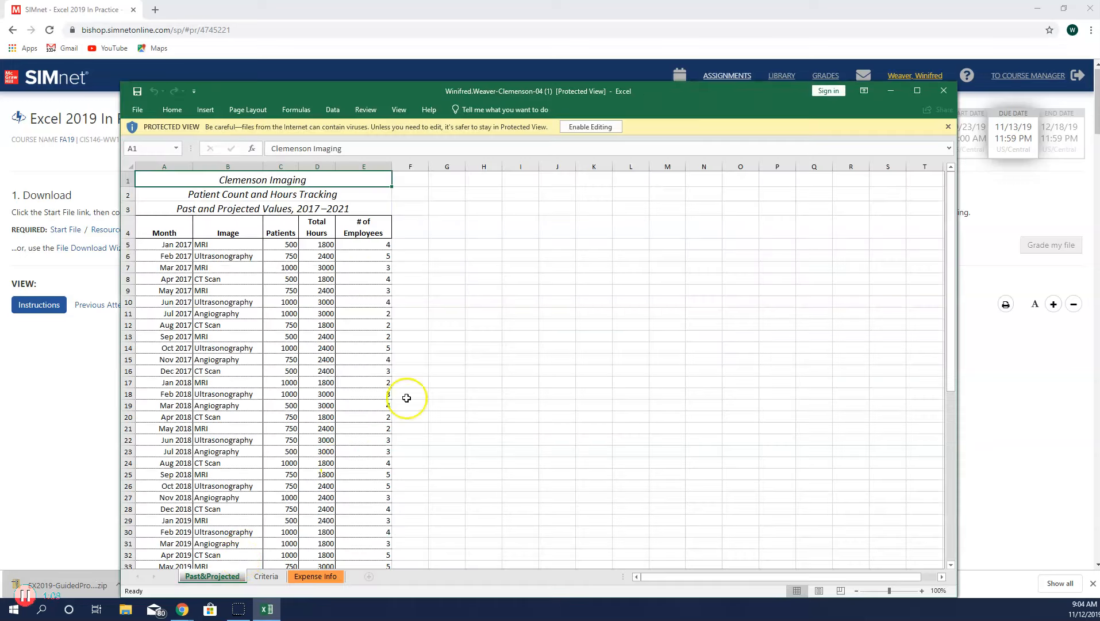
left_click(917, 90)
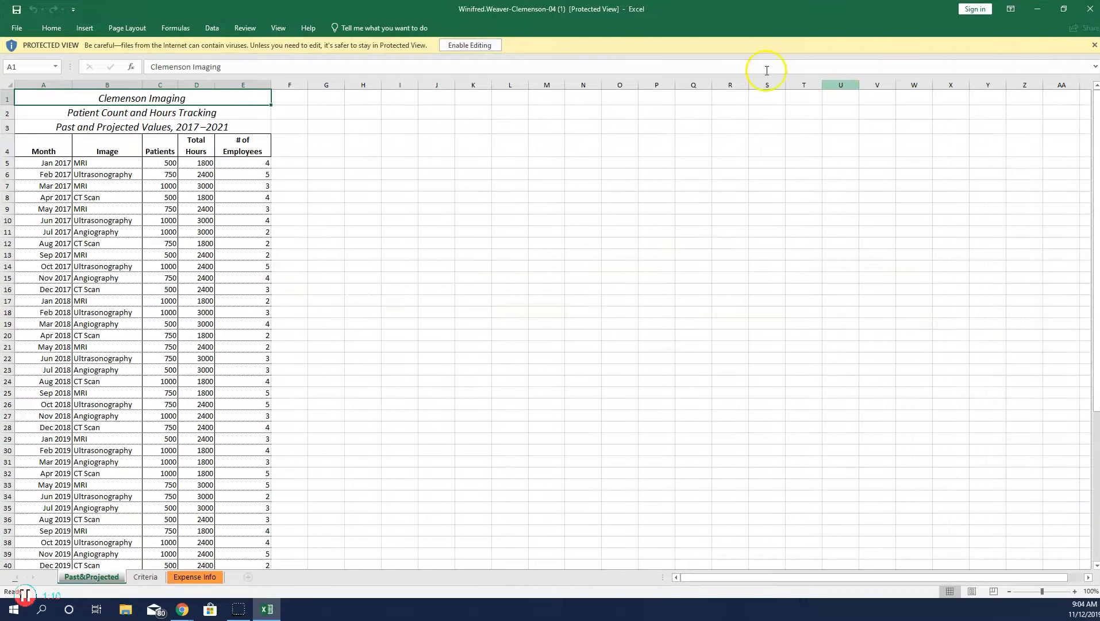
left_click(477, 45)
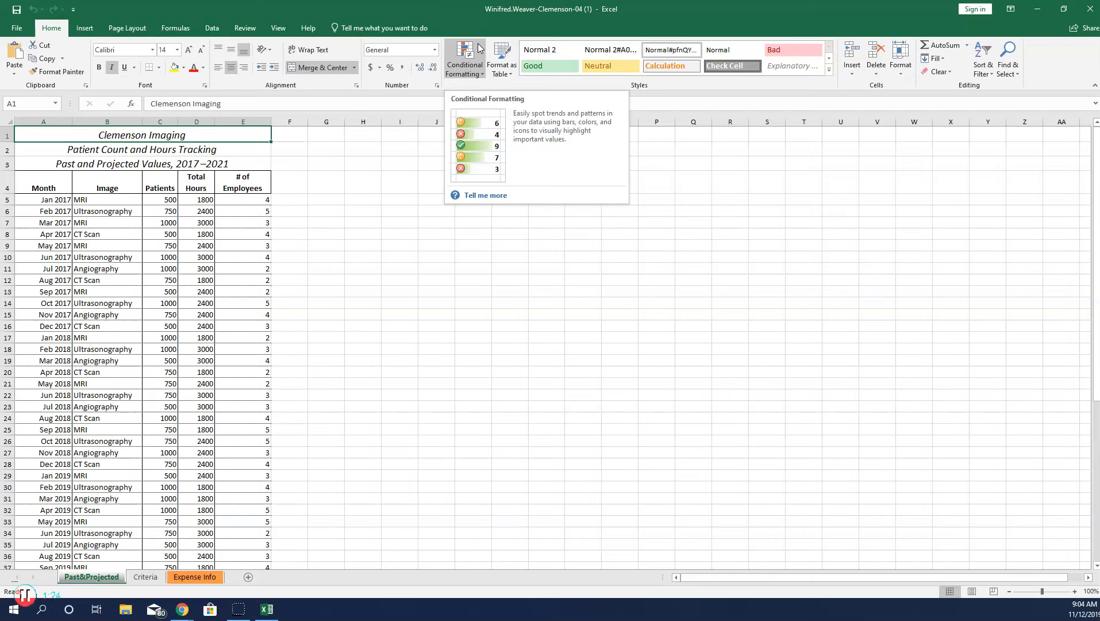
Create a copy of the Past&Projected sheet placed before the Criteria sheet.
right_click(100, 580)
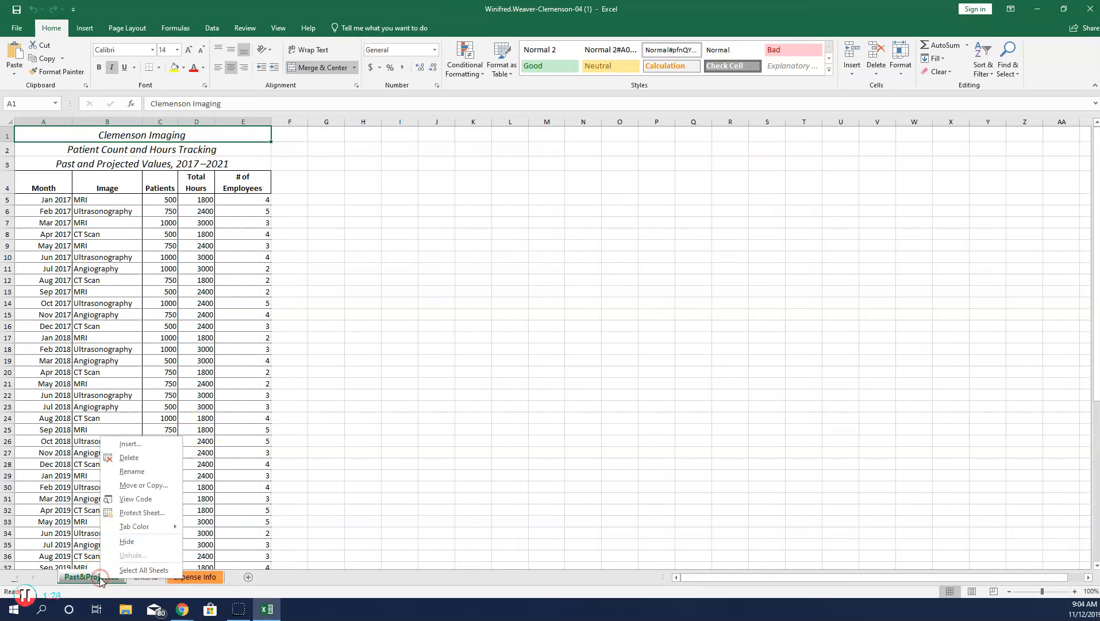
left_click(163, 487)
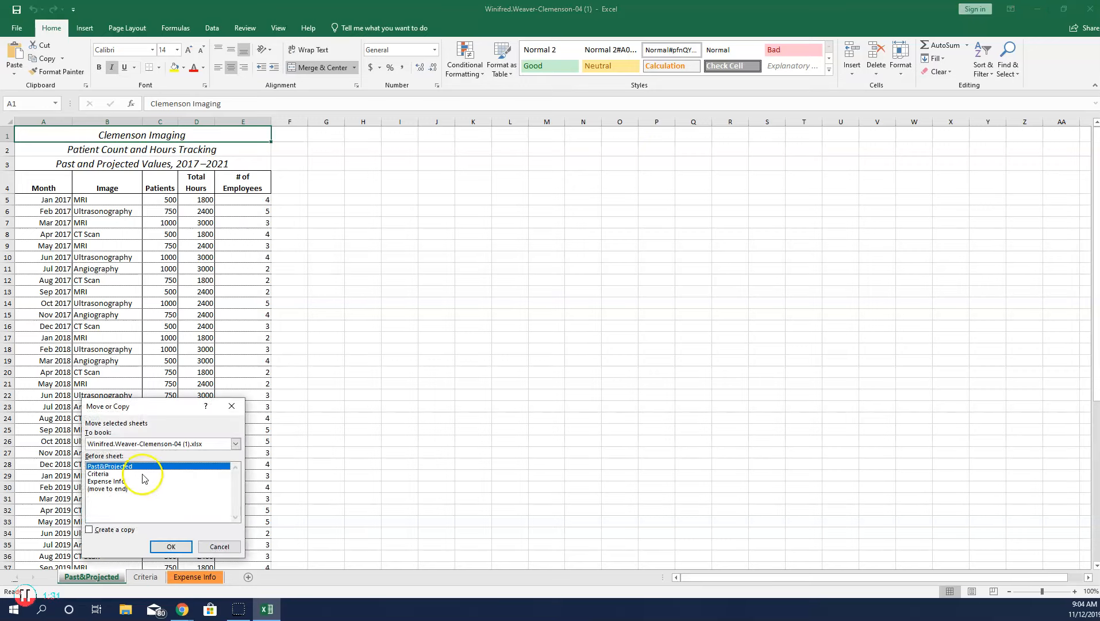
left_click(89, 529)
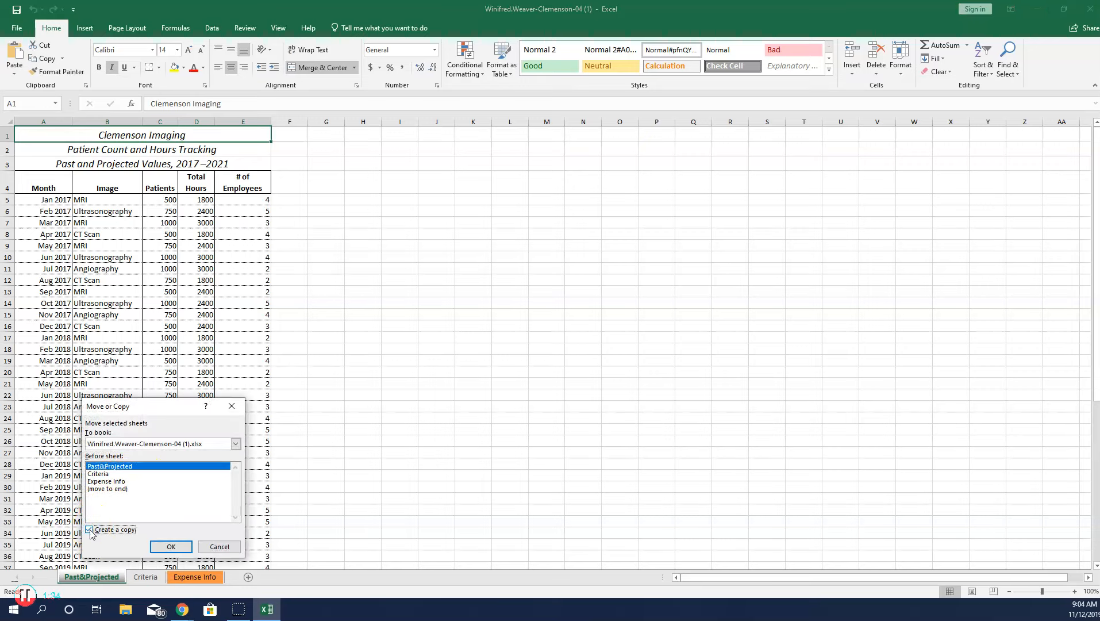
left_click(102, 474)
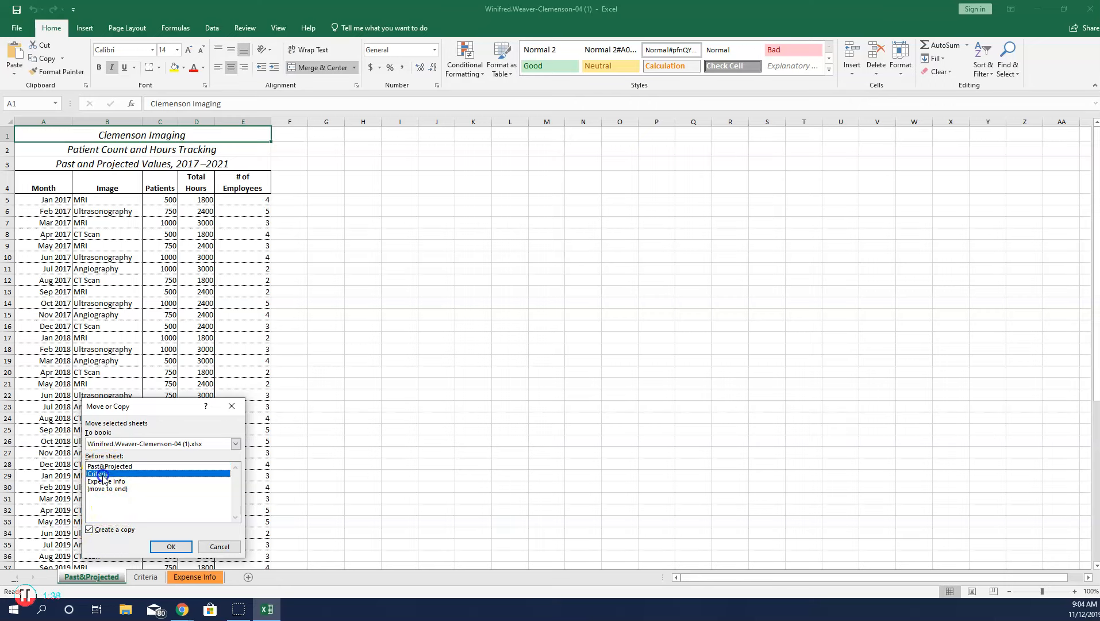
left_click(167, 547)
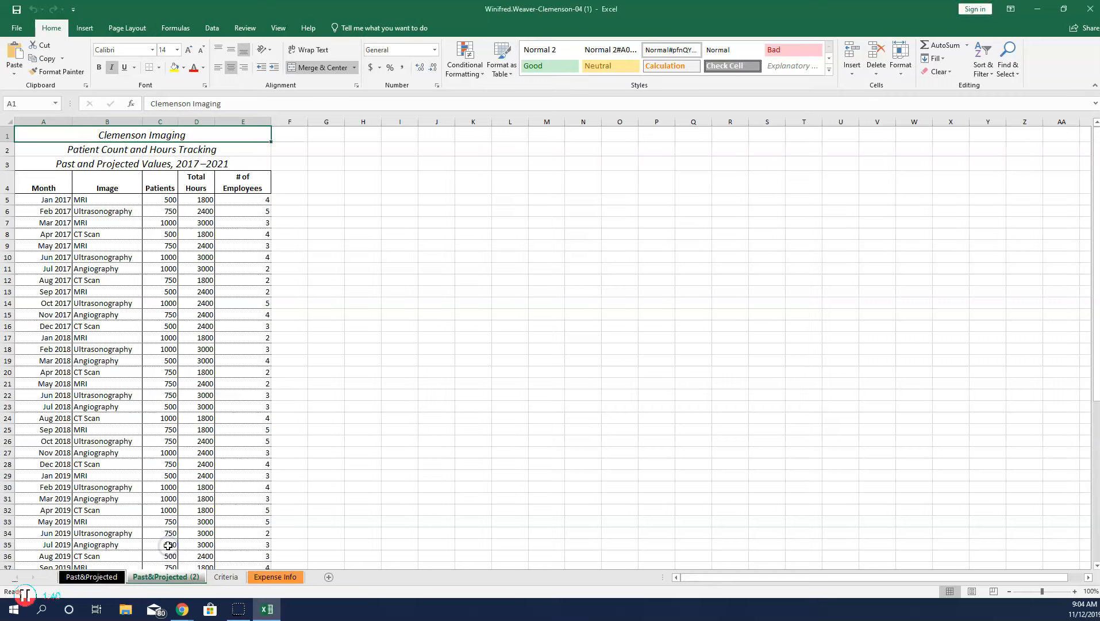
Rename the copied Past&Projected sheet as Adv Filter.
right_click(154, 582)
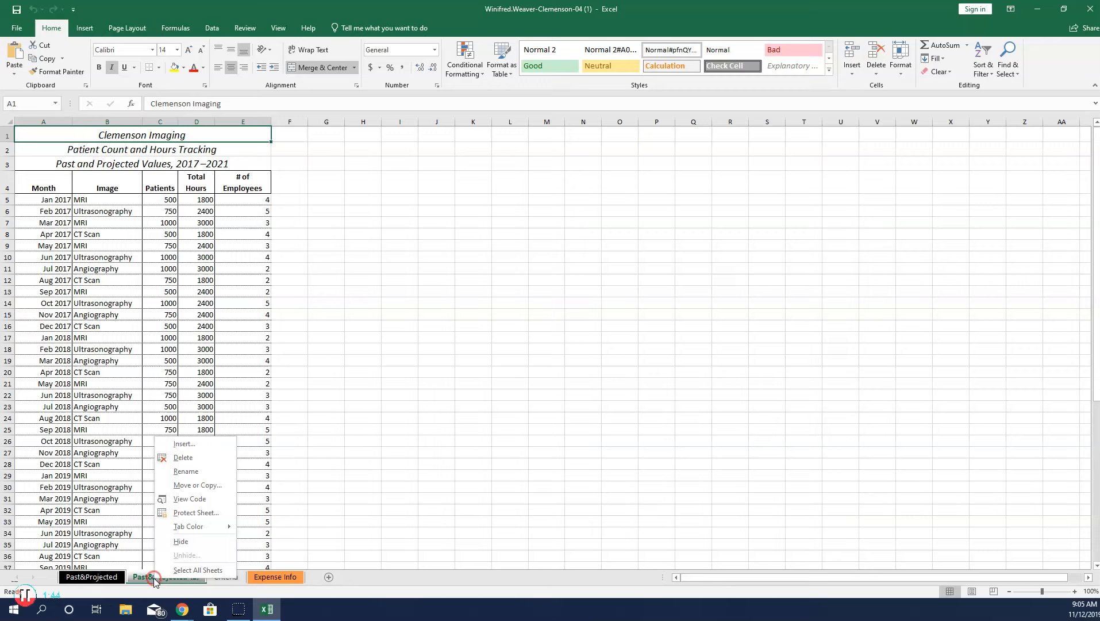
left_click(195, 477)
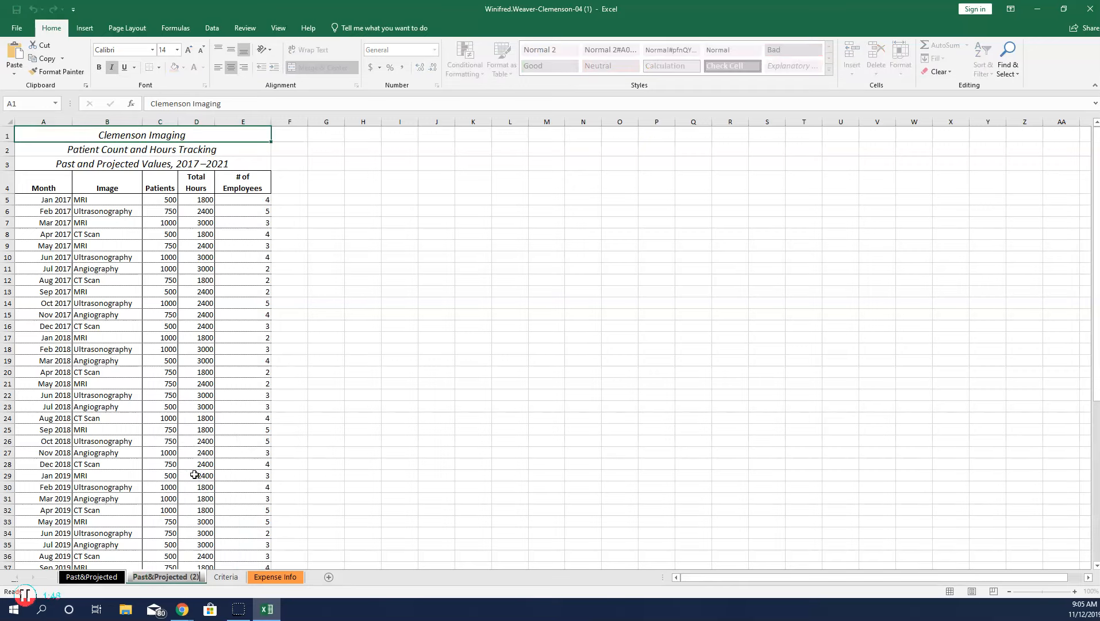
key("BackSpace")
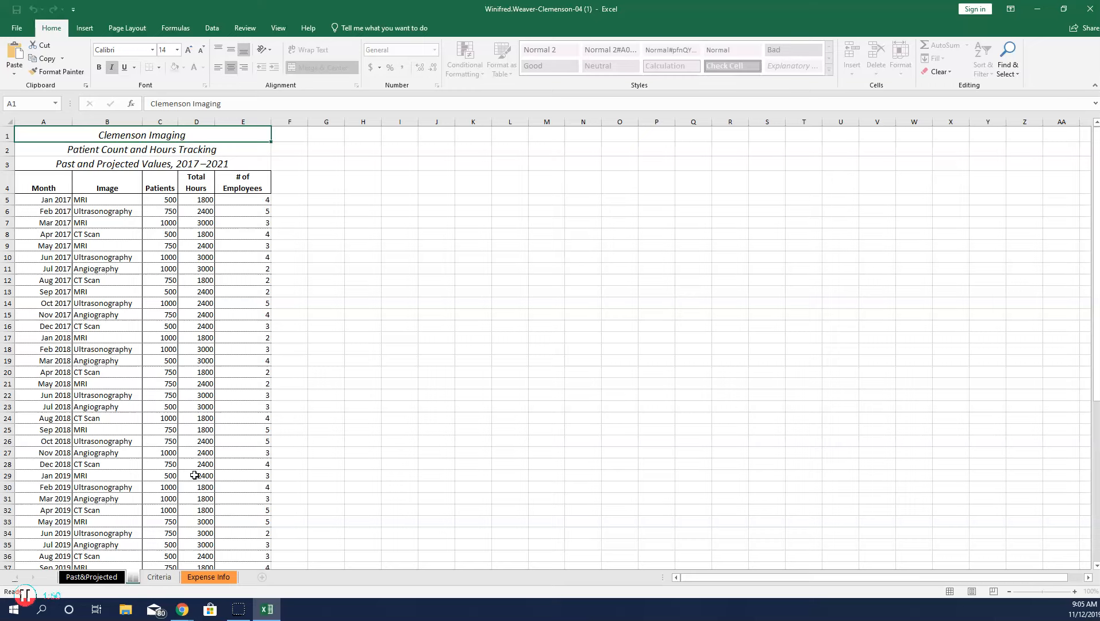
type("Adv")
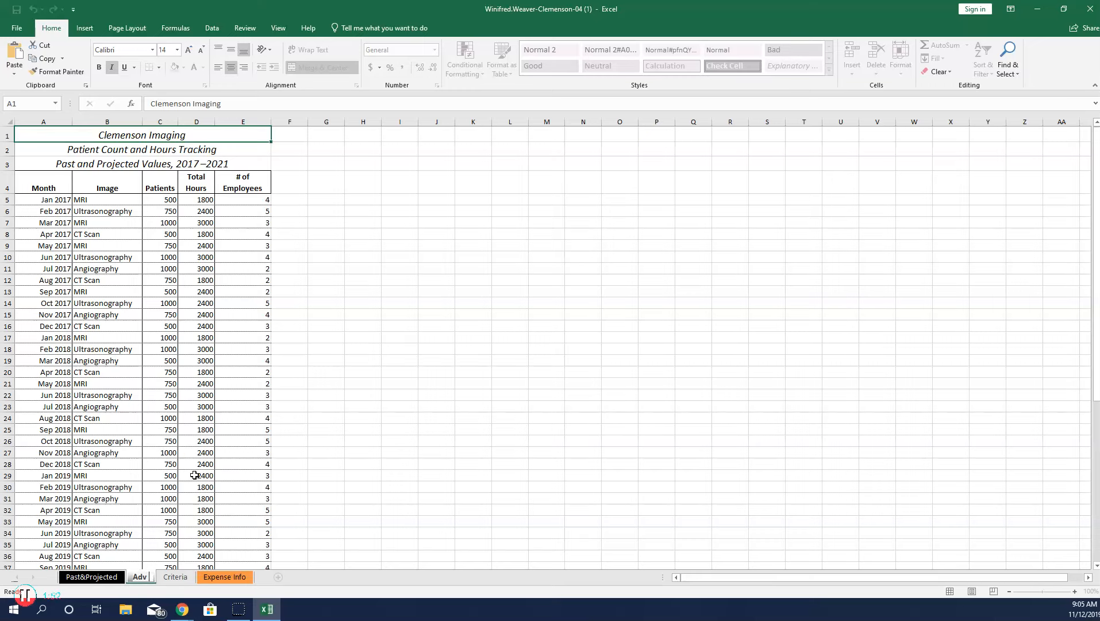
type(" Filter")
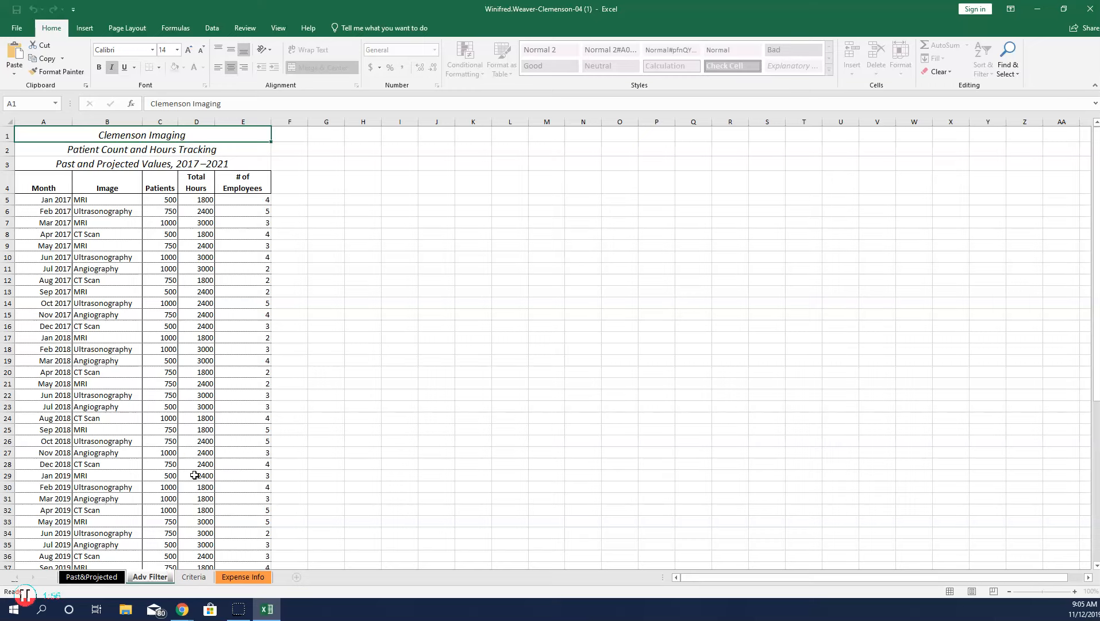
key("Return")
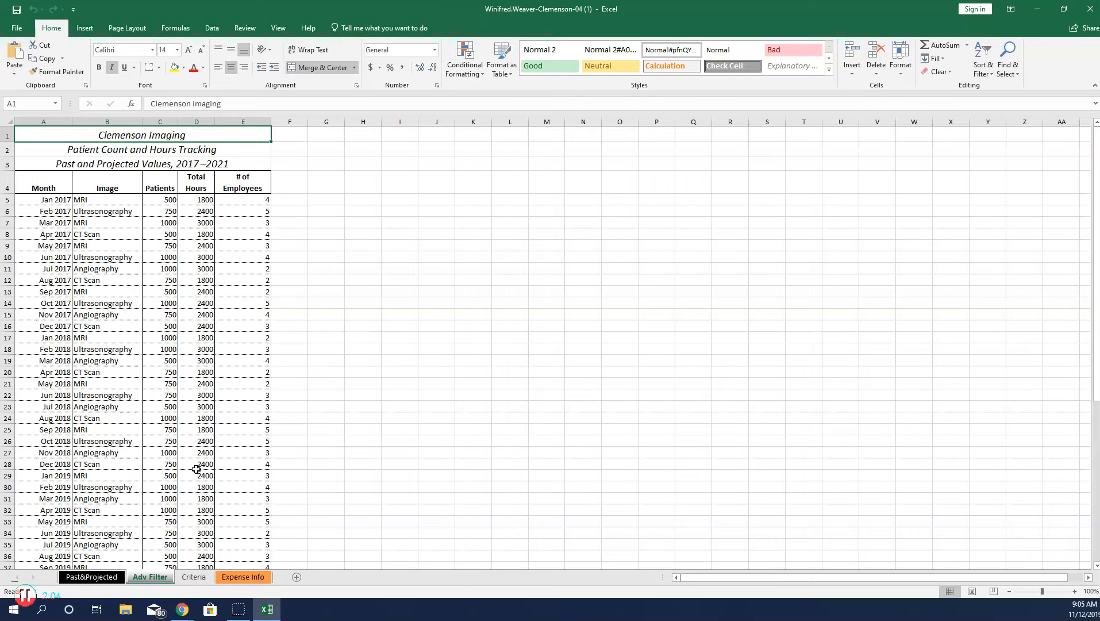
Format the data range A4:E60 on the Adv Filter sheet as a table using Quick Analysis.
left_click(152, 578)
left_click_drag(42, 180, 227, 546)
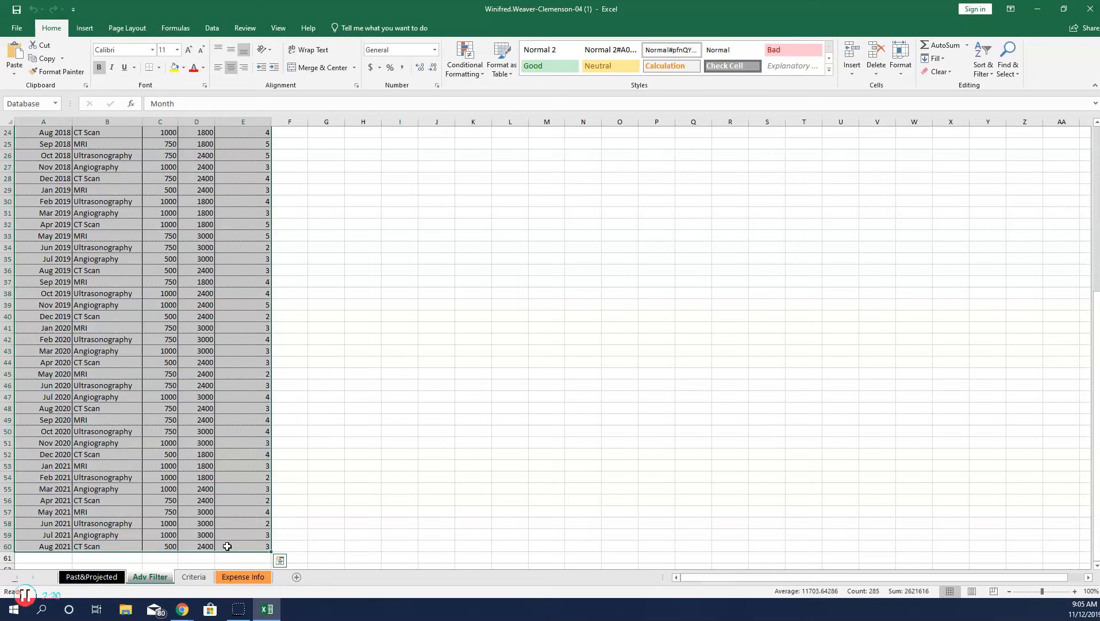
left_click(280, 561)
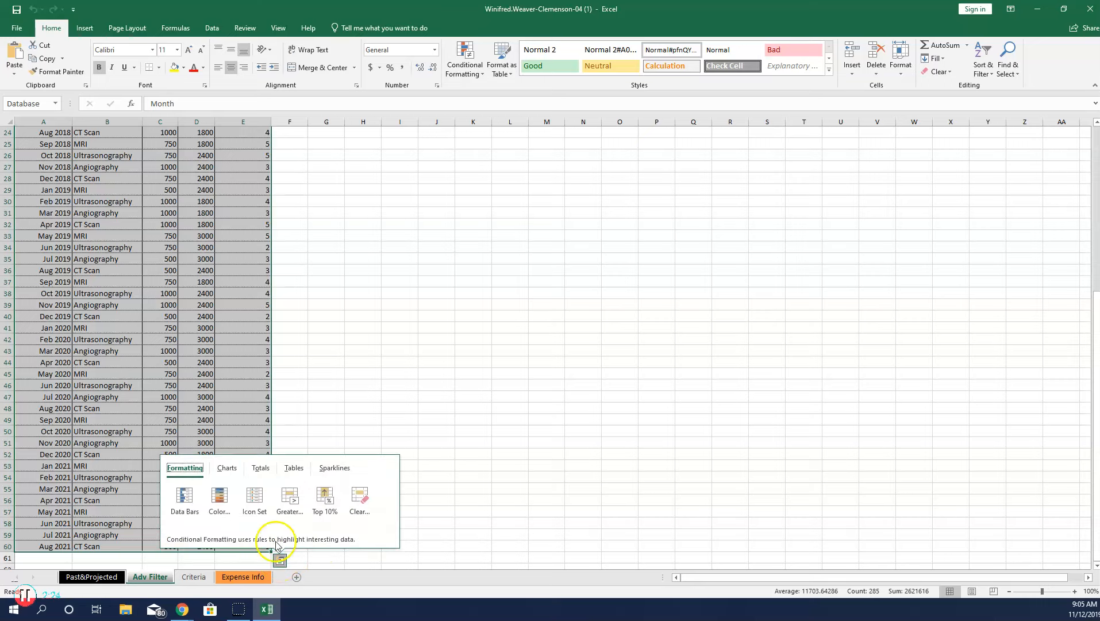
left_click(291, 469)
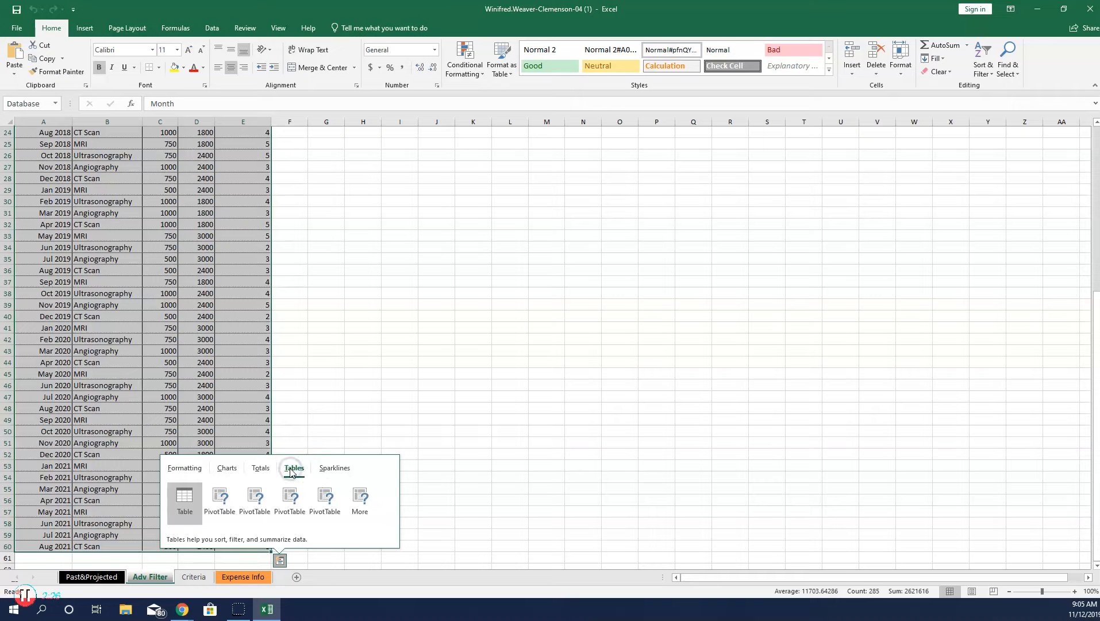
left_click(185, 509)
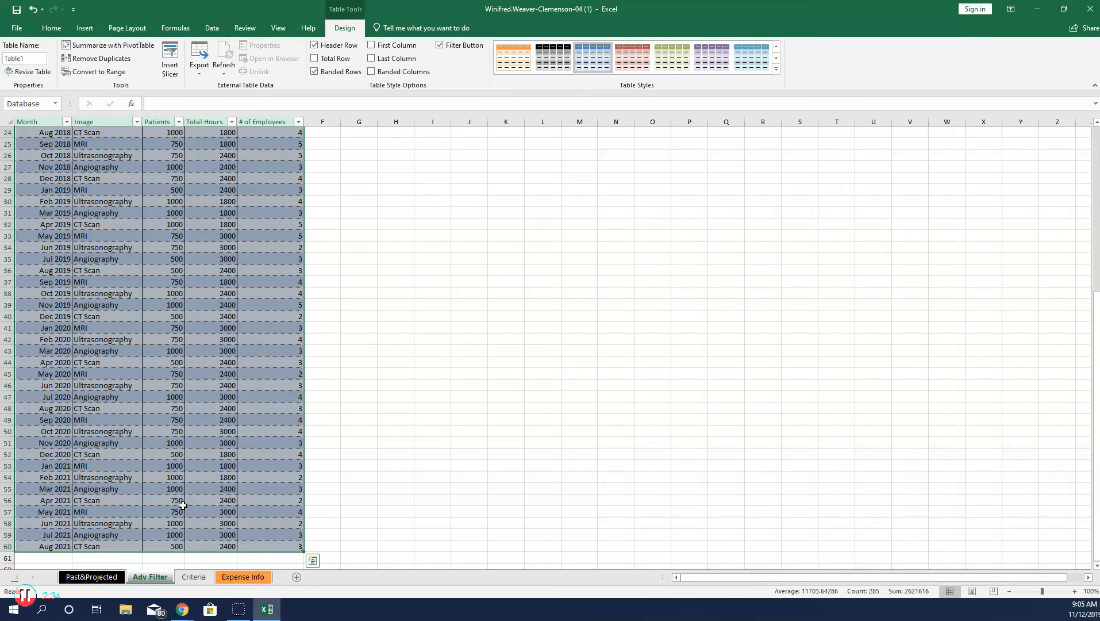
Apply the black-and-gray Table Style Medium 15 to the table on the Adv Filter sheet.
scroll(181, 504, "up", 8)
left_click(42, 155)
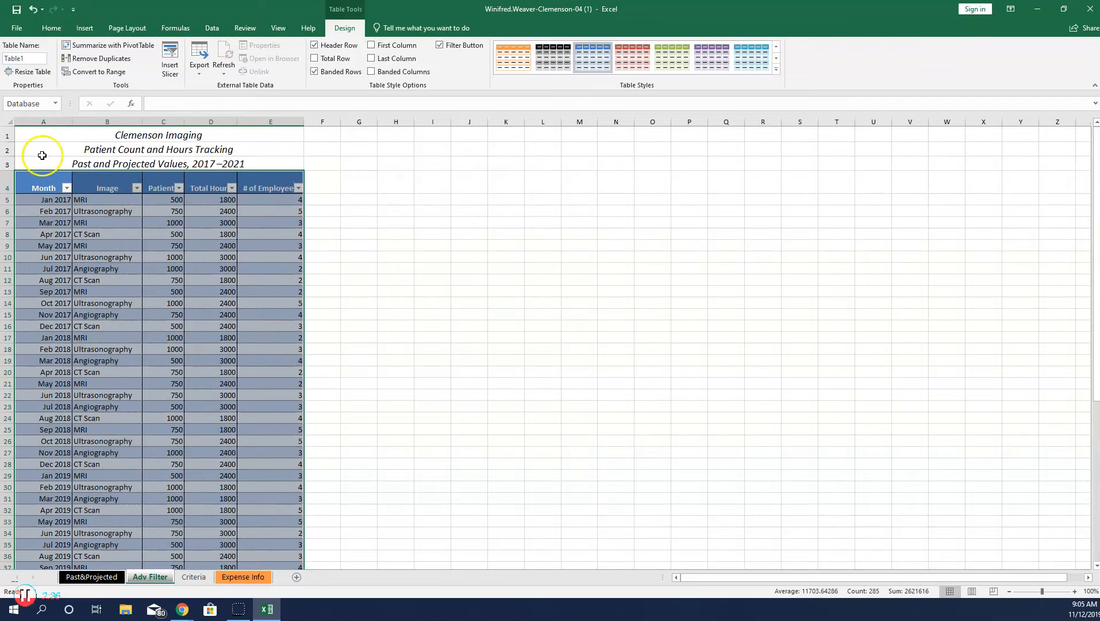
left_click(44, 200)
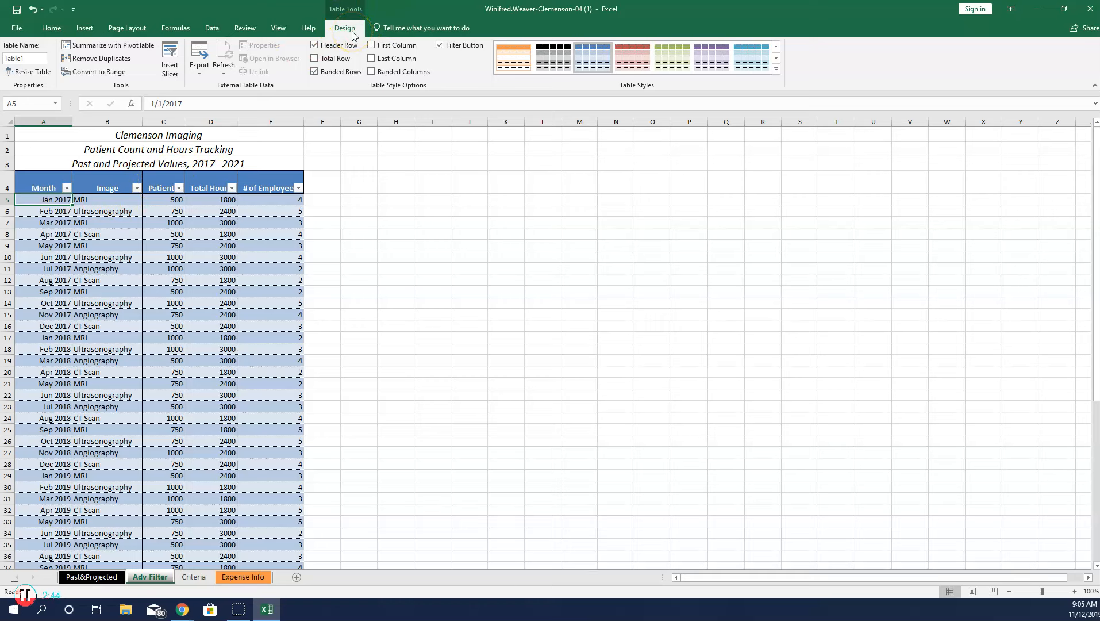
left_click(777, 69)
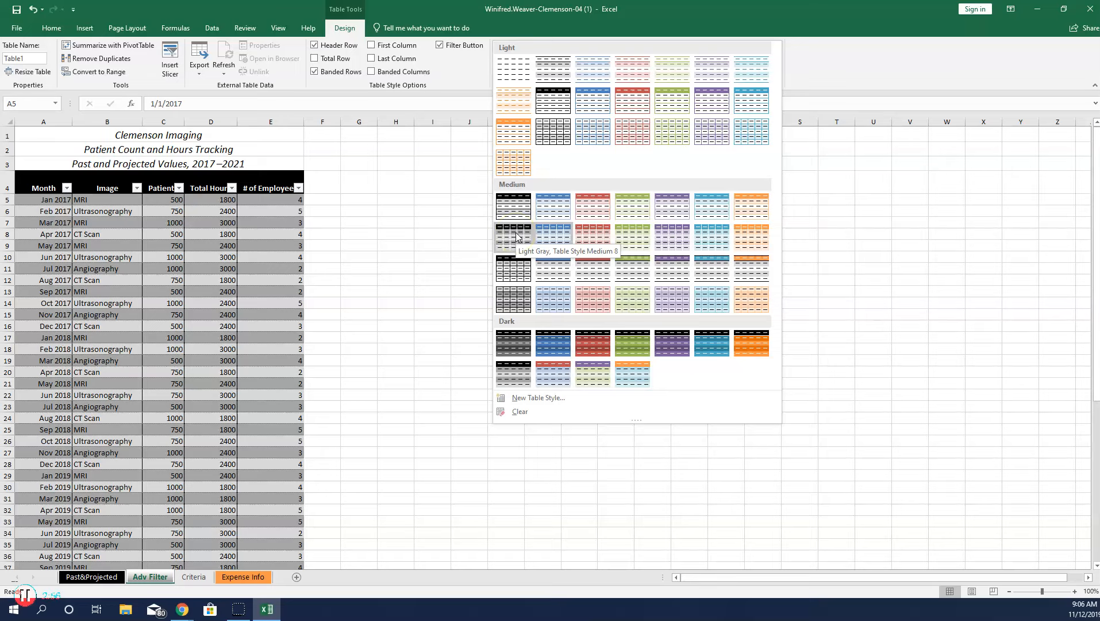
left_click(561, 242)
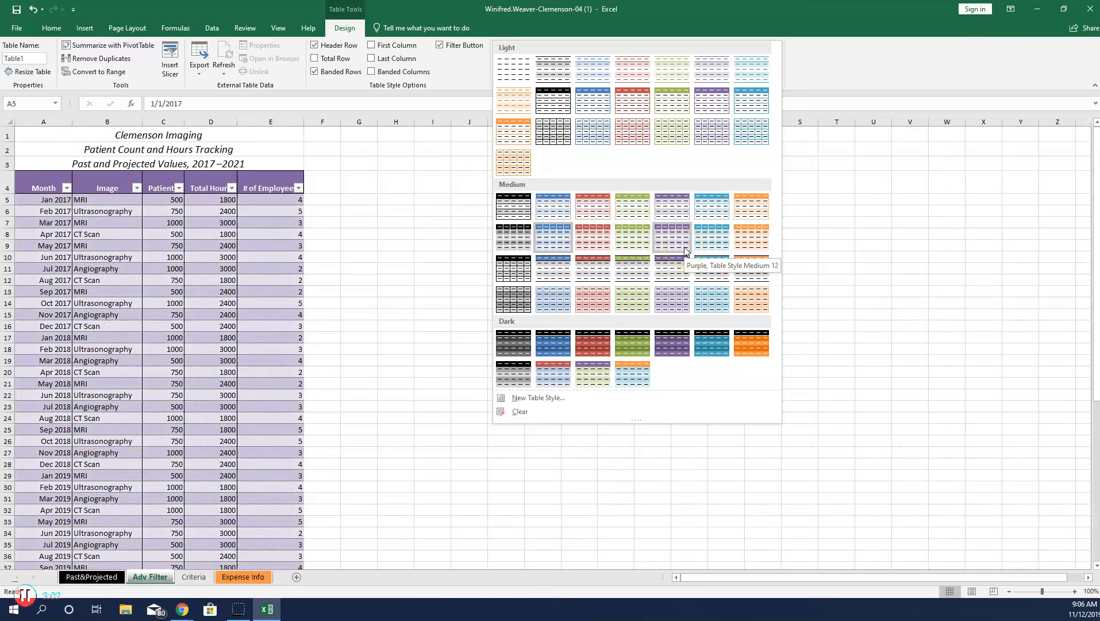
left_click(521, 265)
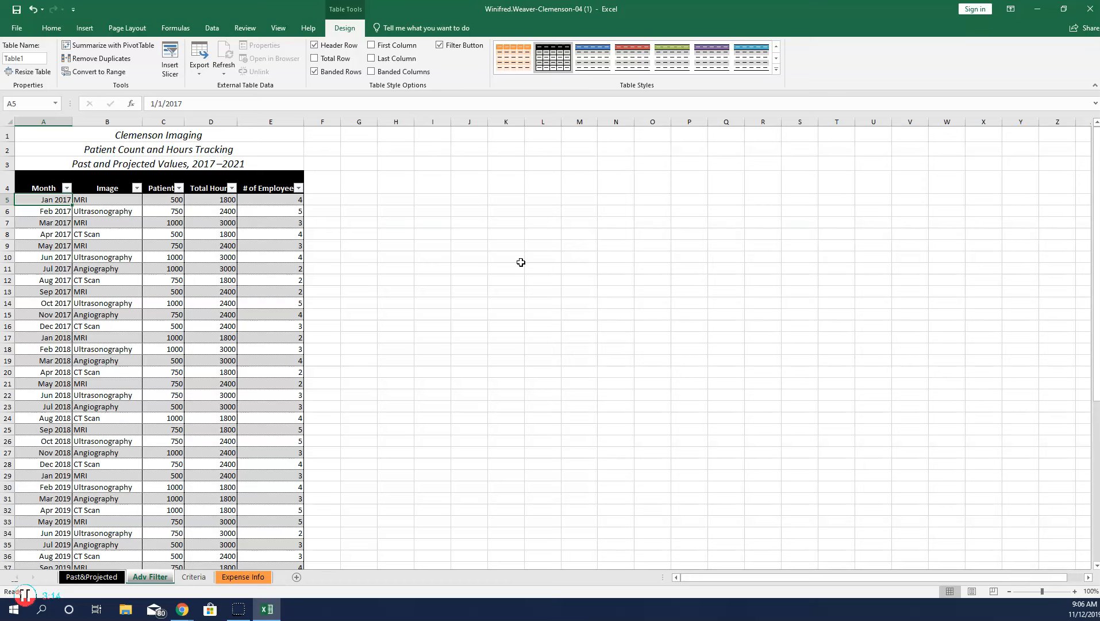
Copy the table's header row A4:E4 on the Adv Filter sheet and paste it at cell G4.
left_click(43, 174)
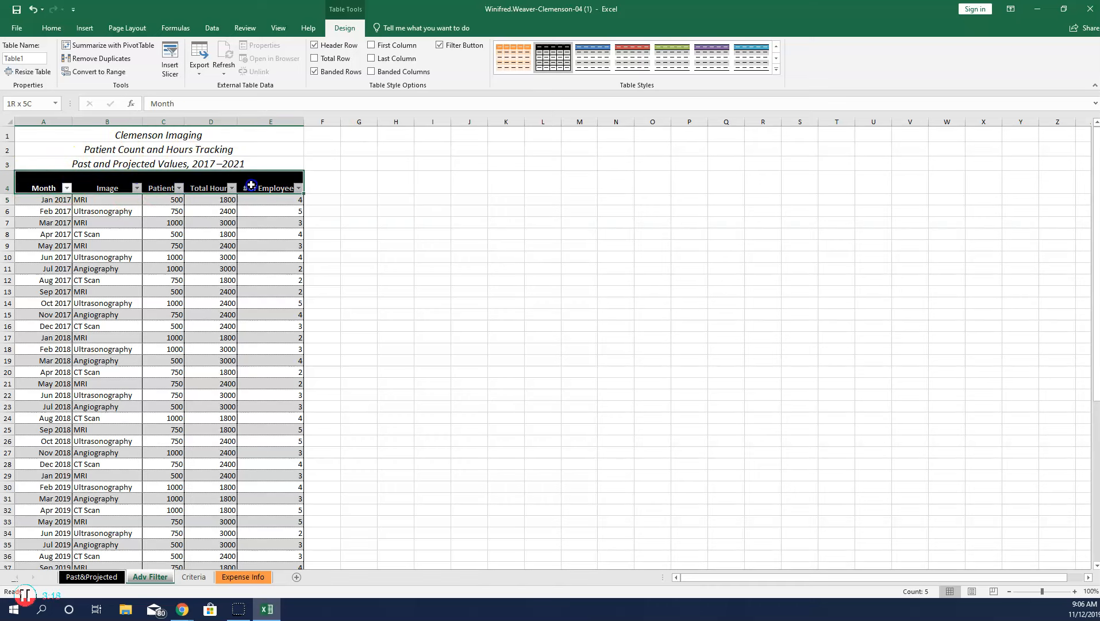
left_click_drag(58, 182, 274, 188)
right_click(271, 185)
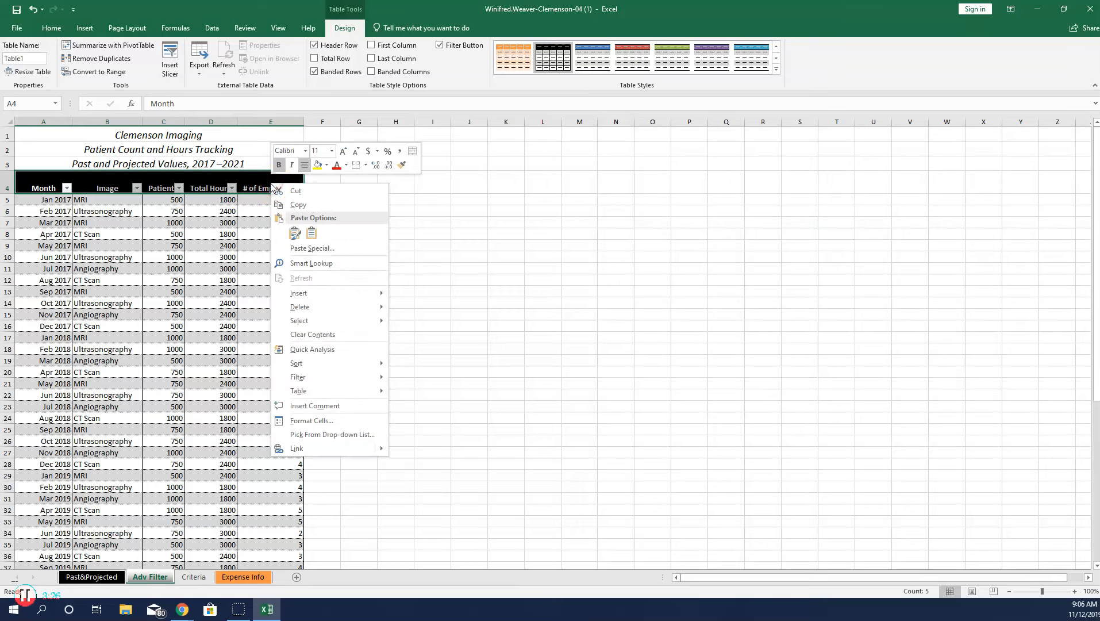
left_click(291, 205)
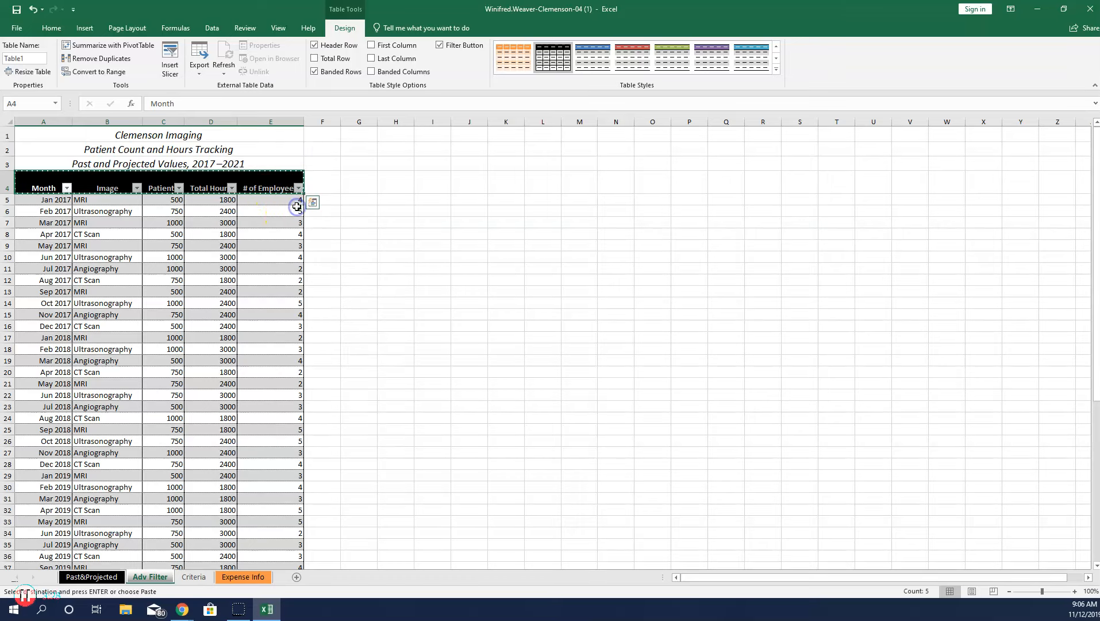
left_click(358, 184)
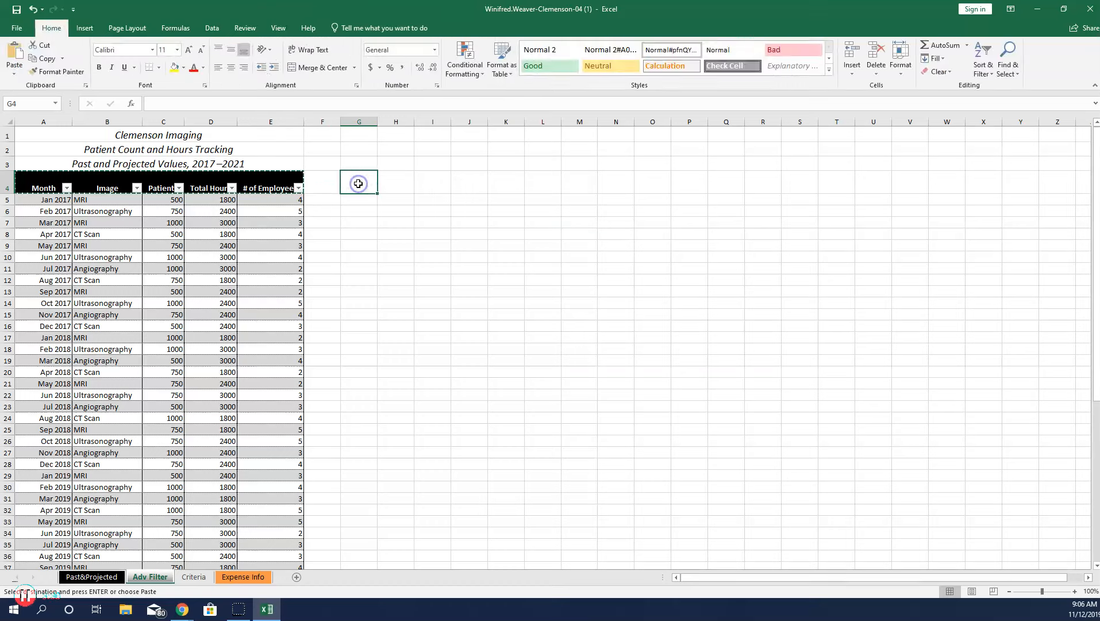
right_click(358, 184)
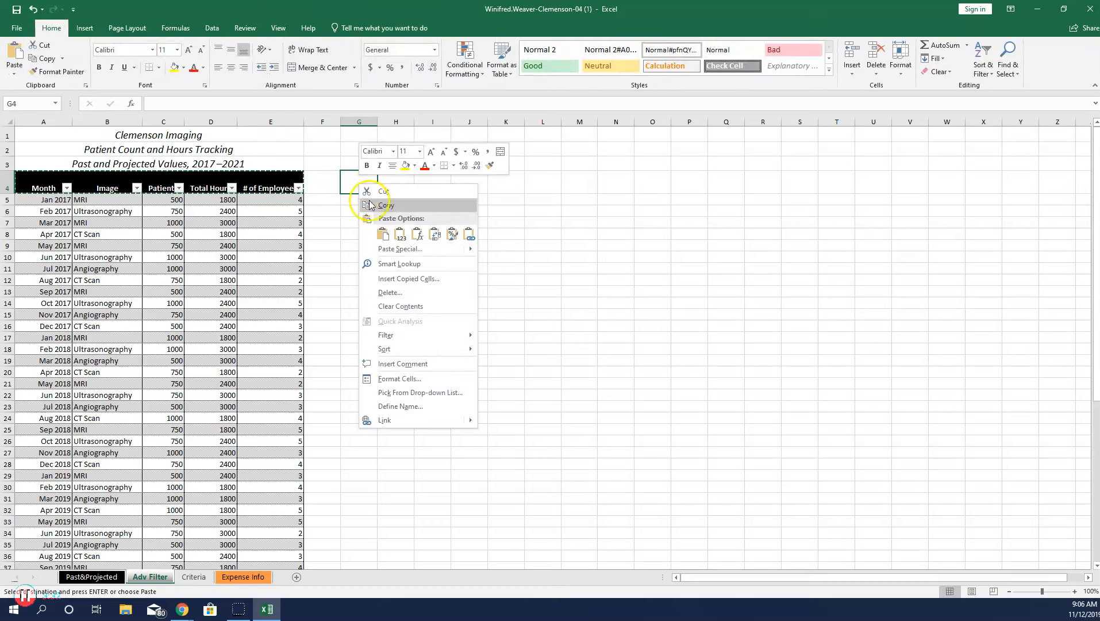
left_click(383, 234)
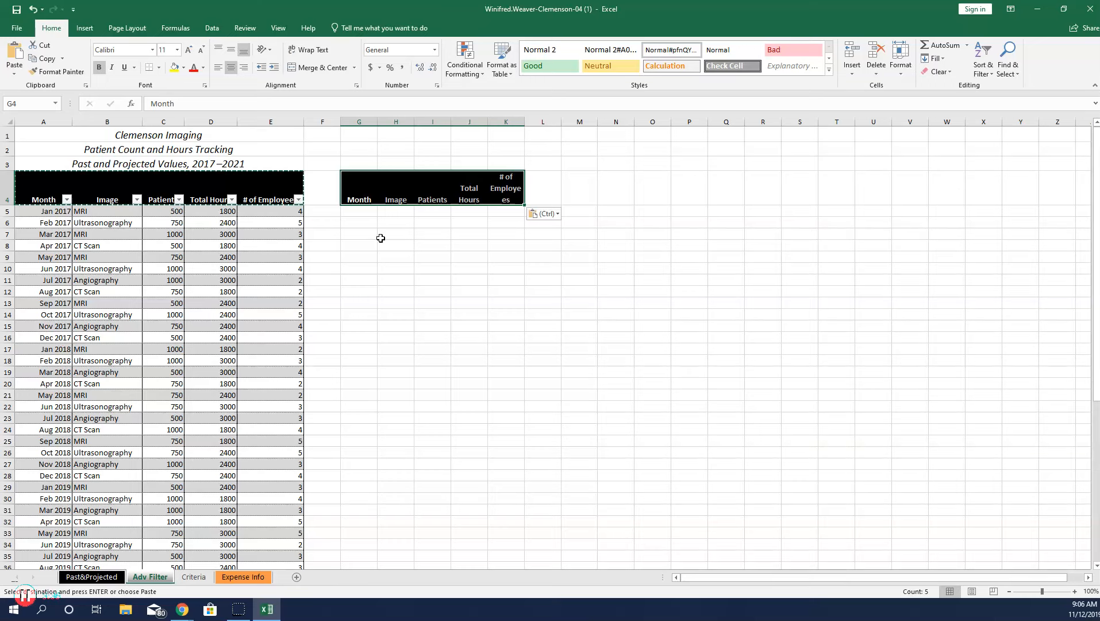
Enter the label Extract Range in cell G3 above the copied headings.
left_click(358, 164)
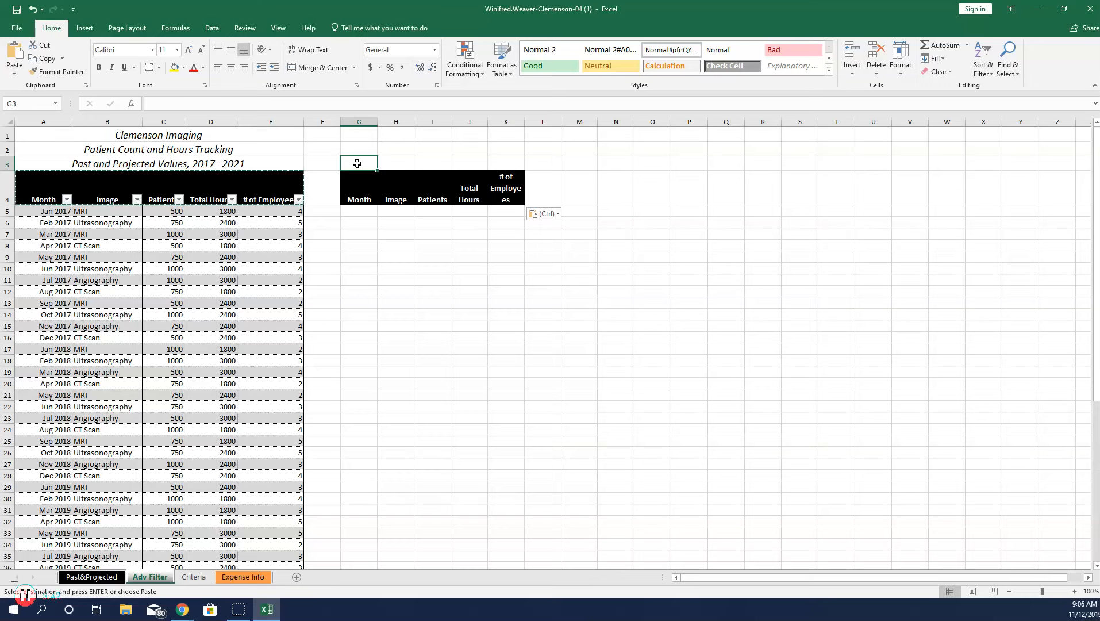
type("Extract Range")
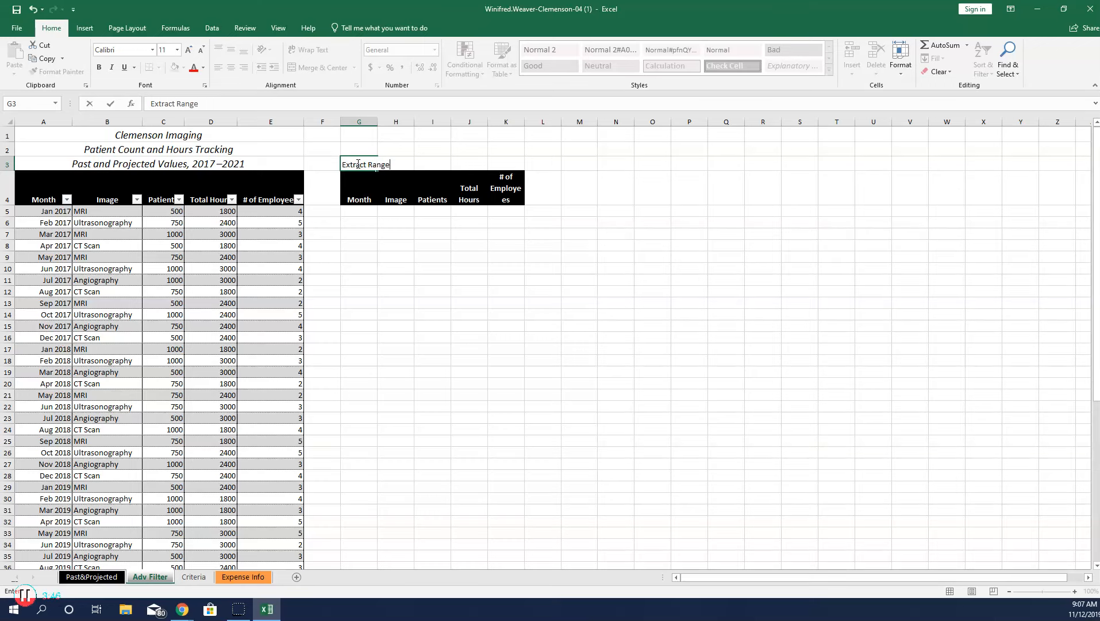
left_click(398, 163)
left_click(358, 148)
Format the Extract Range label in G3 with the Cambria font at 16 pt.
left_click(357, 162)
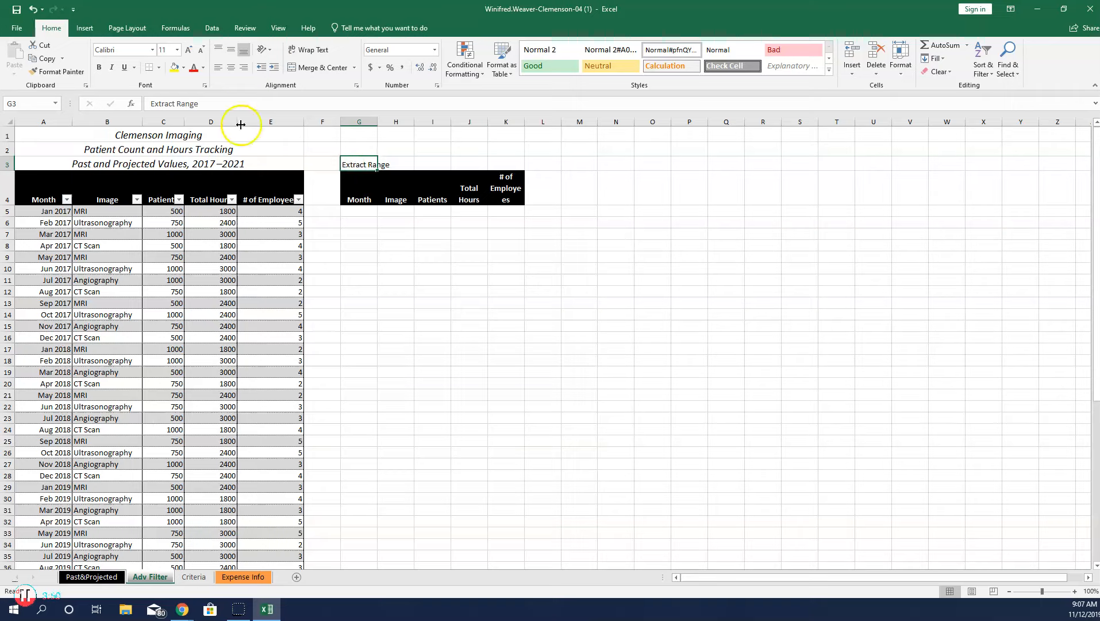
left_click(153, 50)
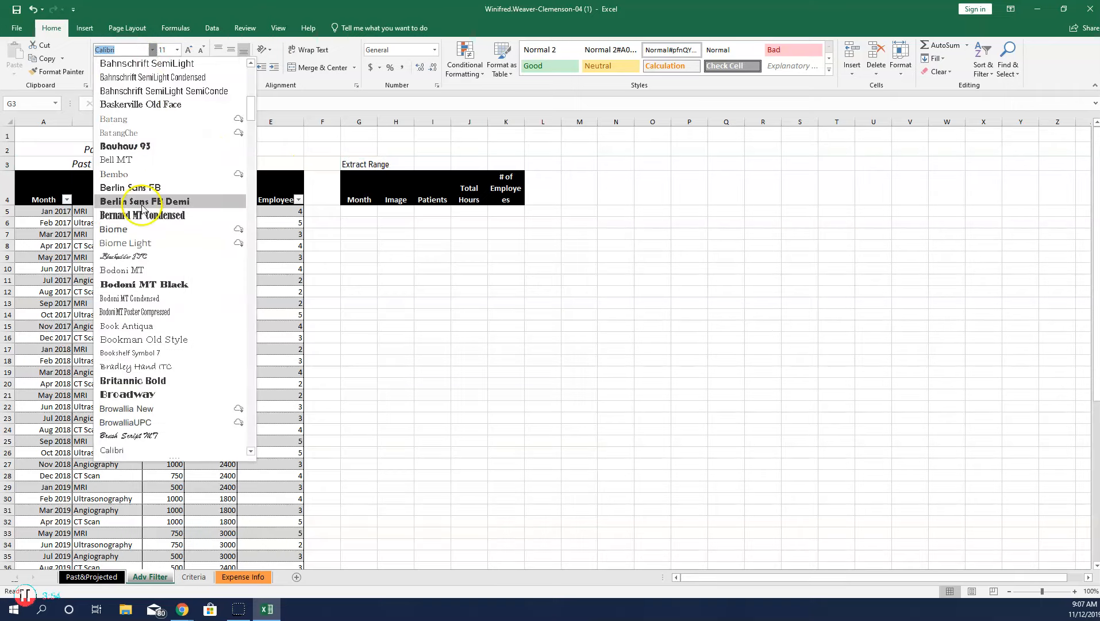
scroll(152, 298, "down", 4)
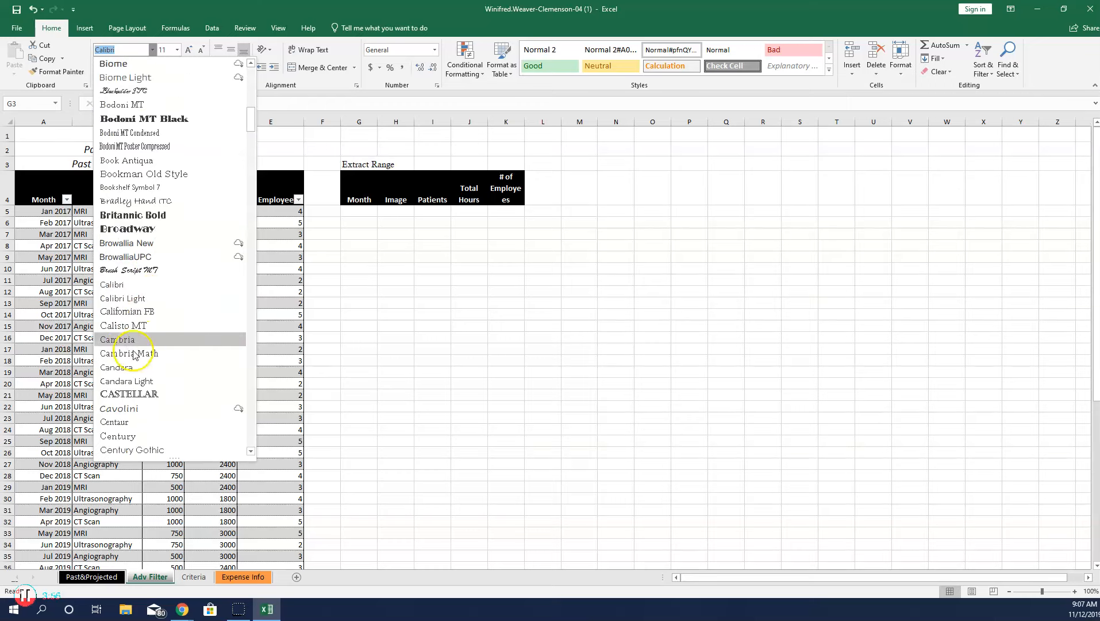
left_click(127, 339)
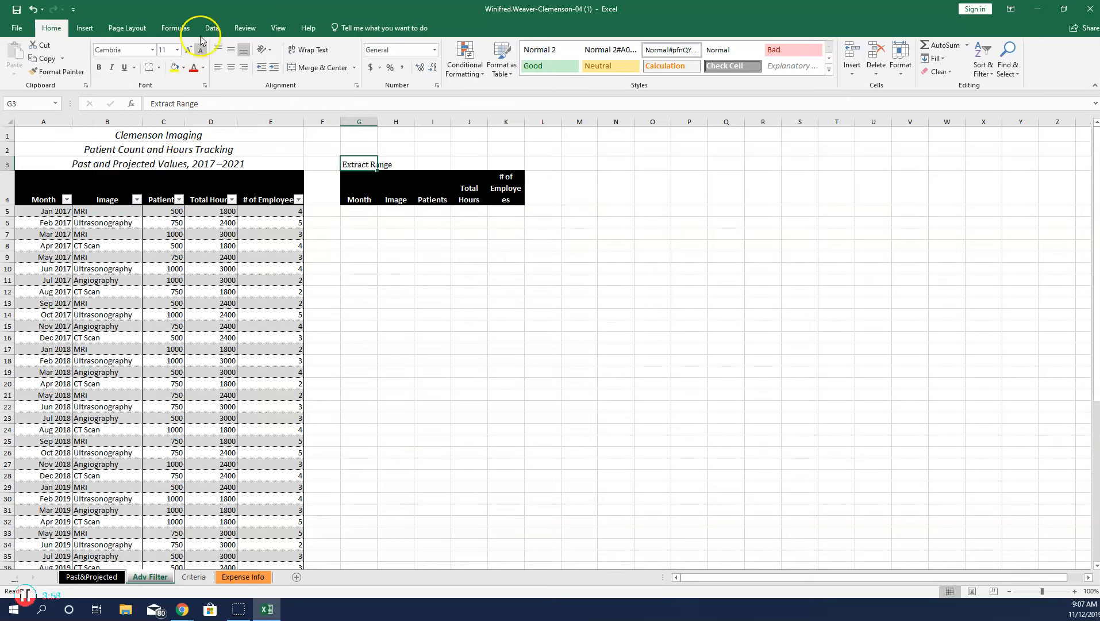
left_click(177, 50)
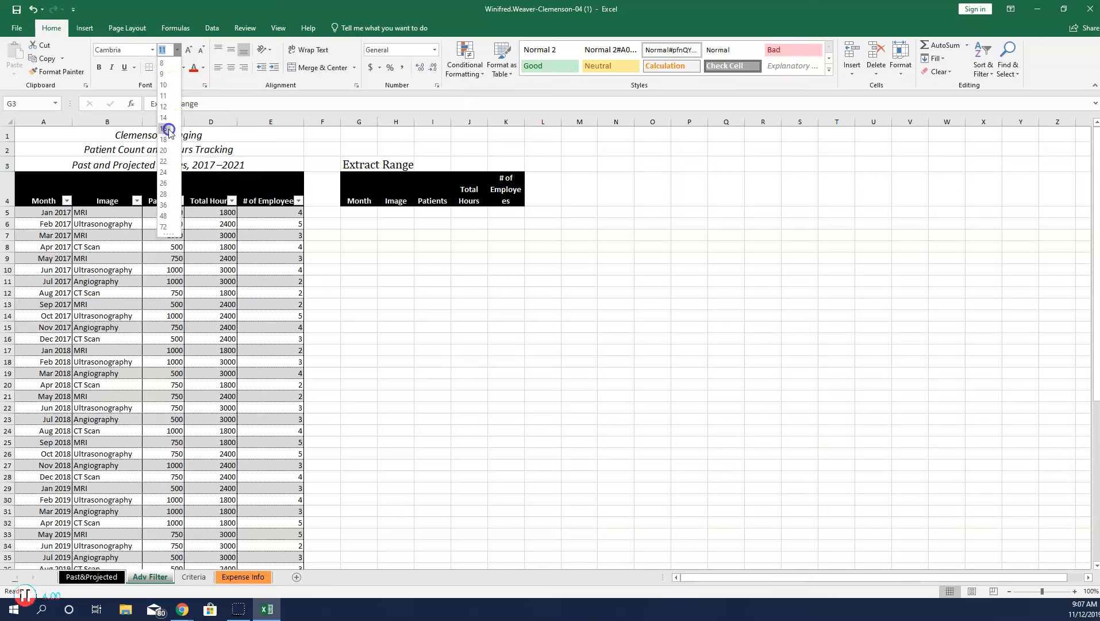
left_click(169, 129)
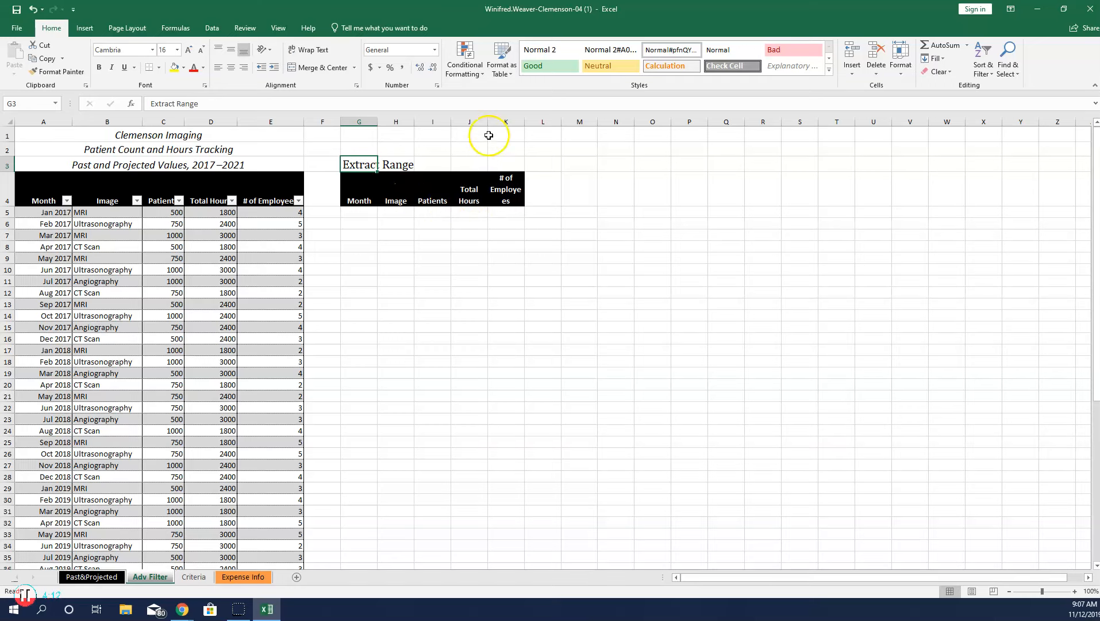
Widen columns J and K so each heading fits on one line, and reduce the height of row 4.
left_click_drag(488, 119, 503, 121)
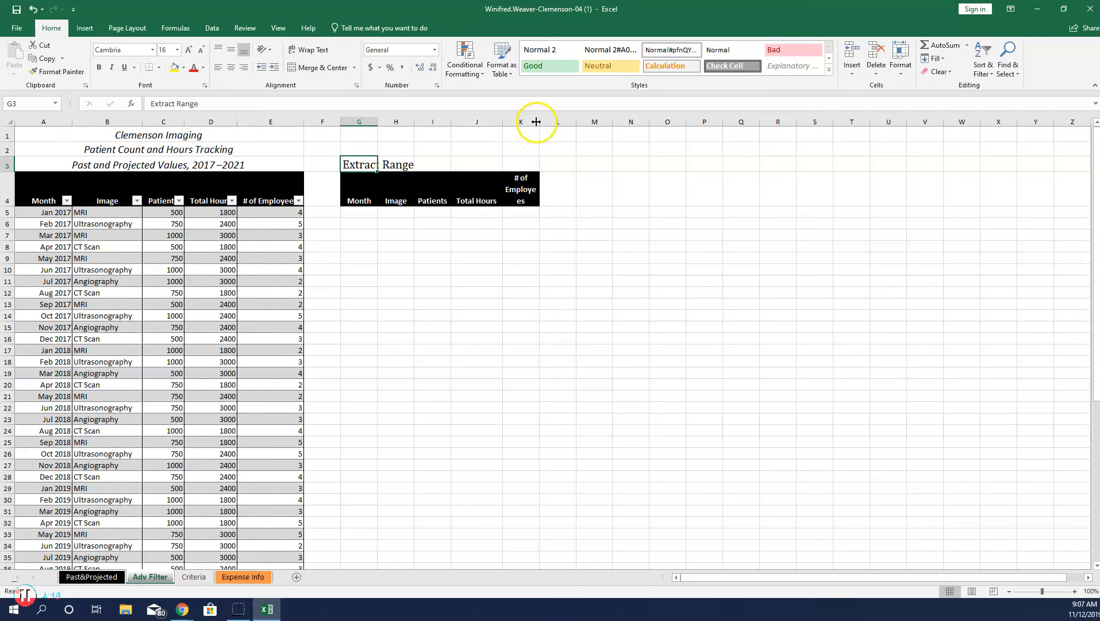
left_click_drag(540, 122, 565, 123)
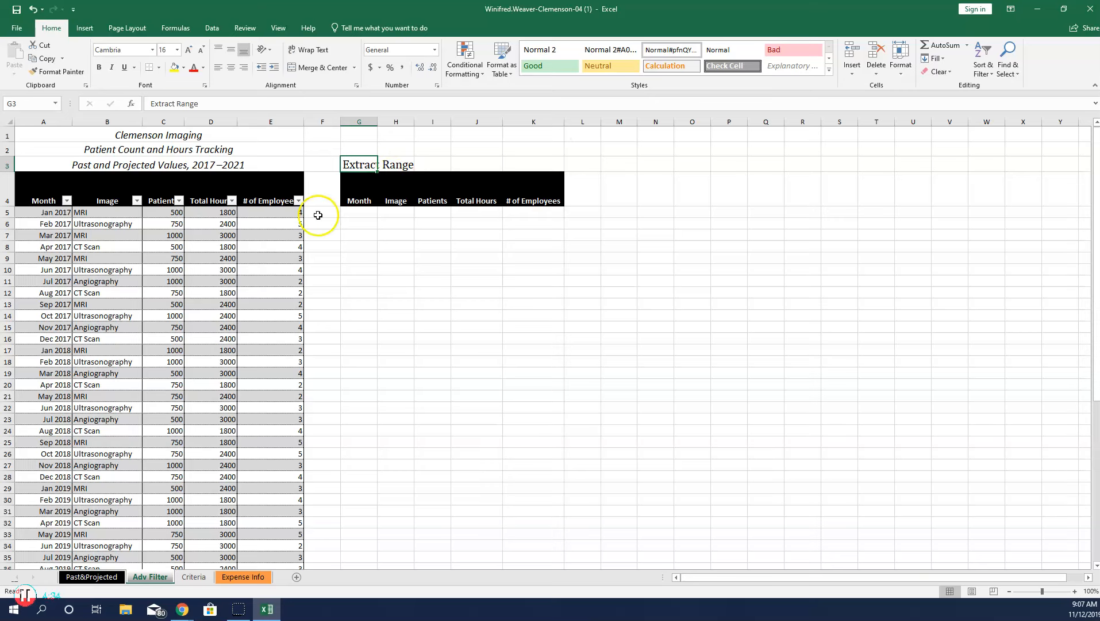
left_click(9, 186)
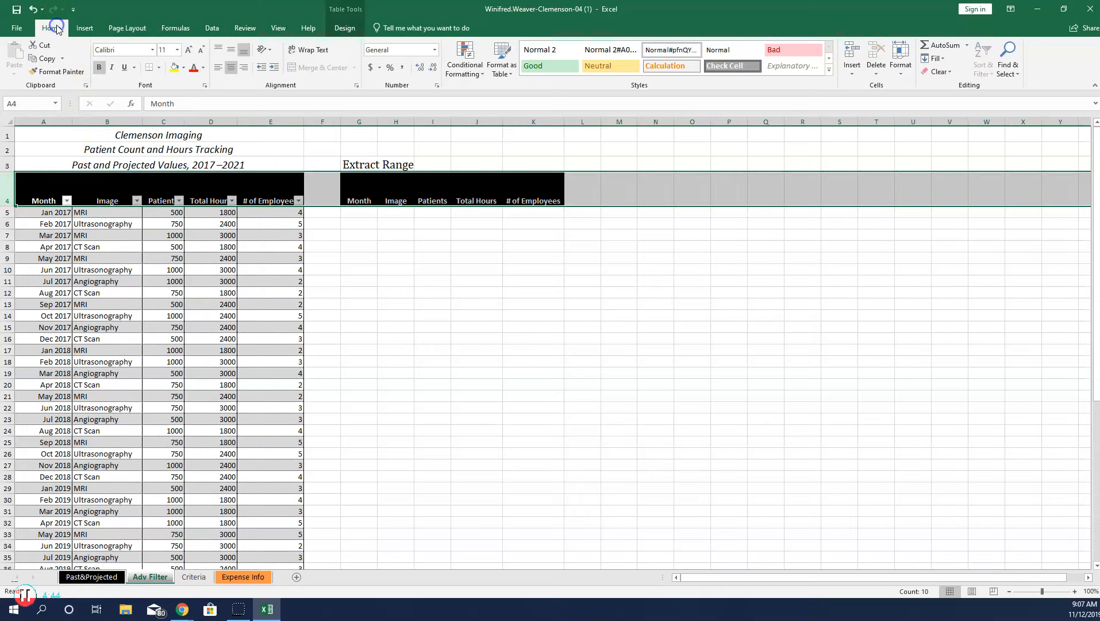
left_click(901, 65)
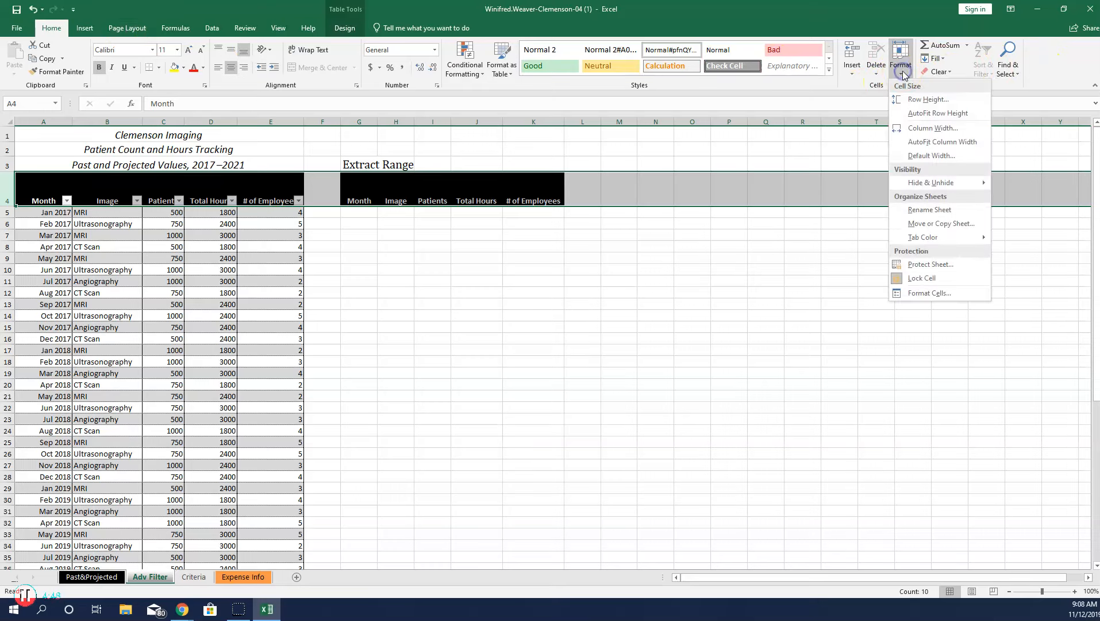
left_click(909, 99)
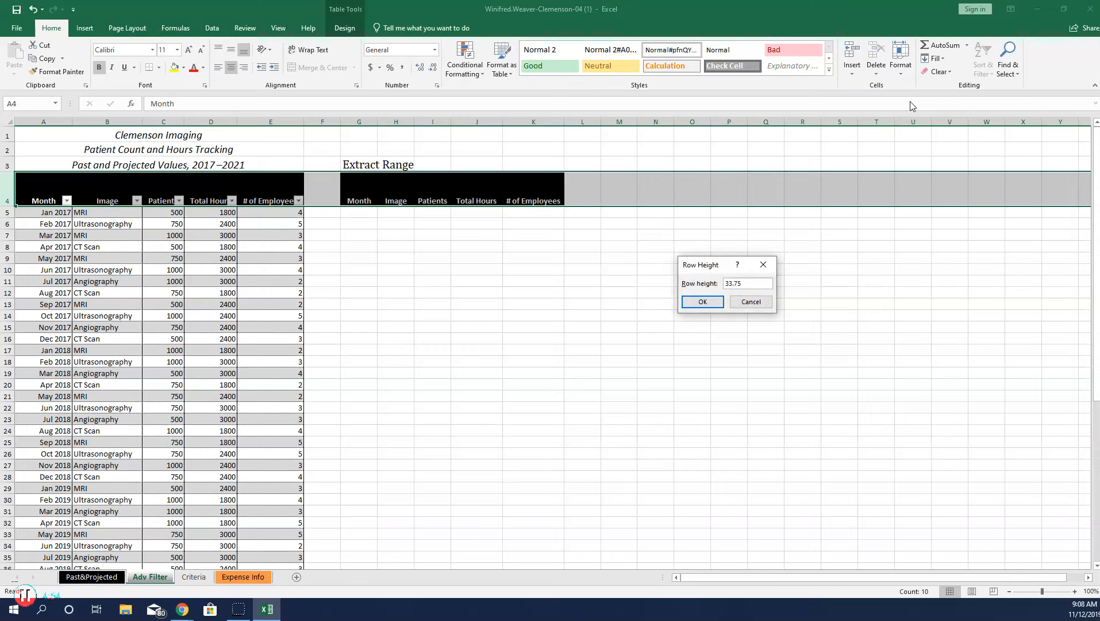
left_click(696, 302)
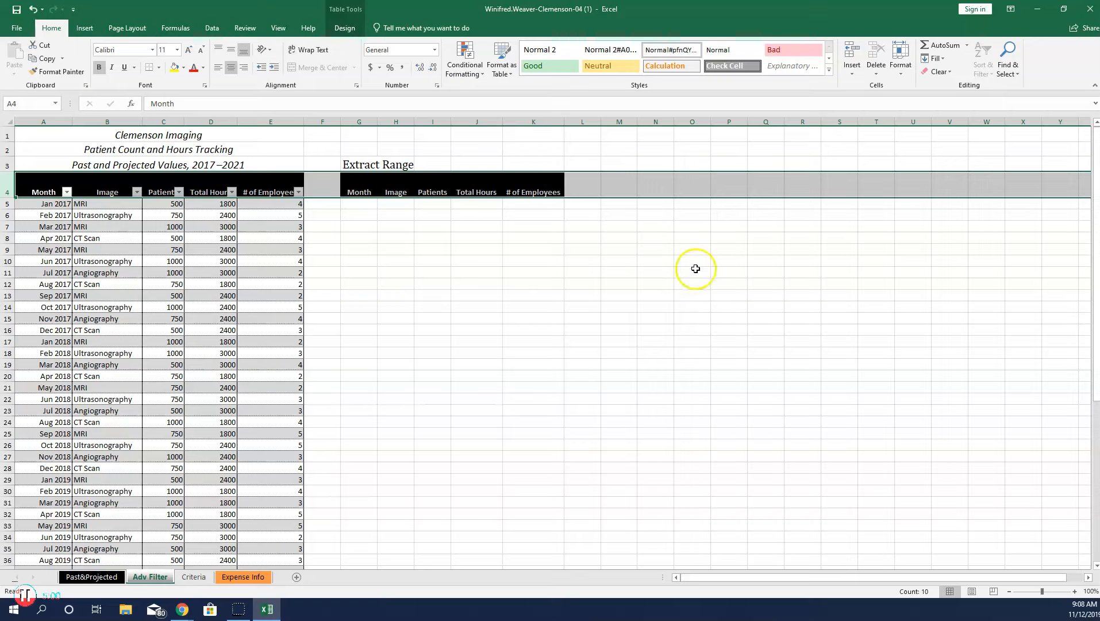
On the Criteria sheet, enter >12/31/18 under Month and mri under Image in row 3.
left_click(194, 576)
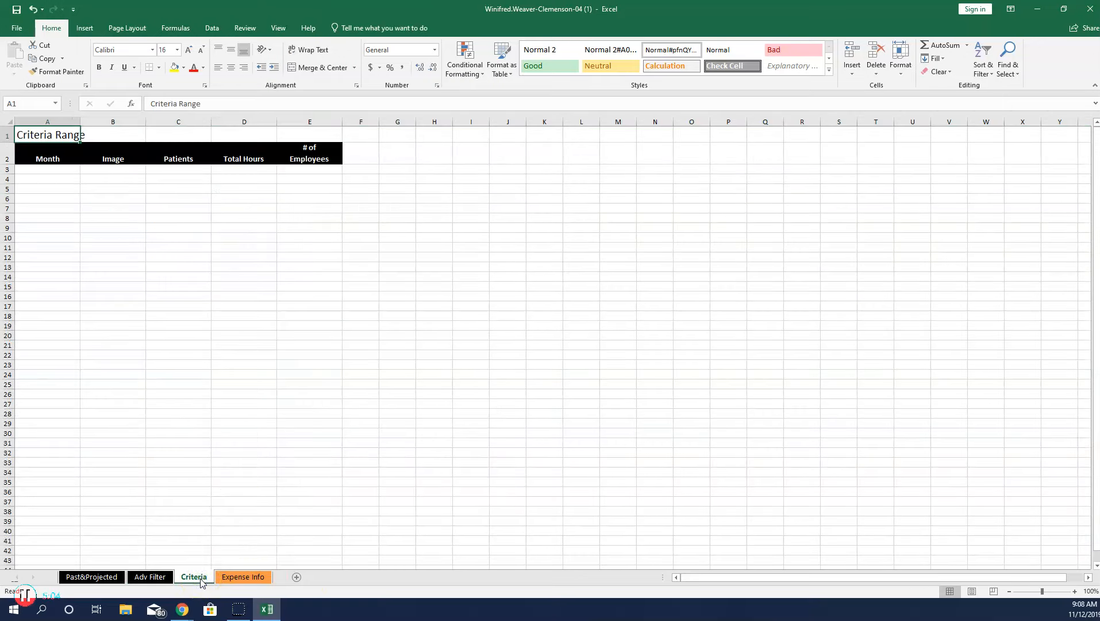
left_click(55, 167)
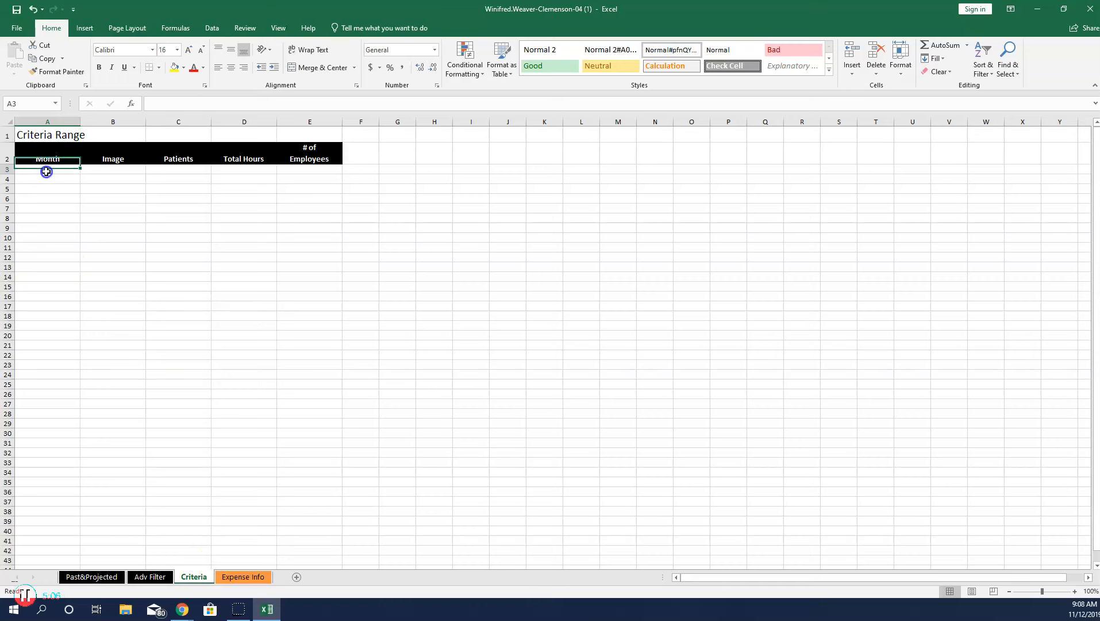
type(">12/31/18")
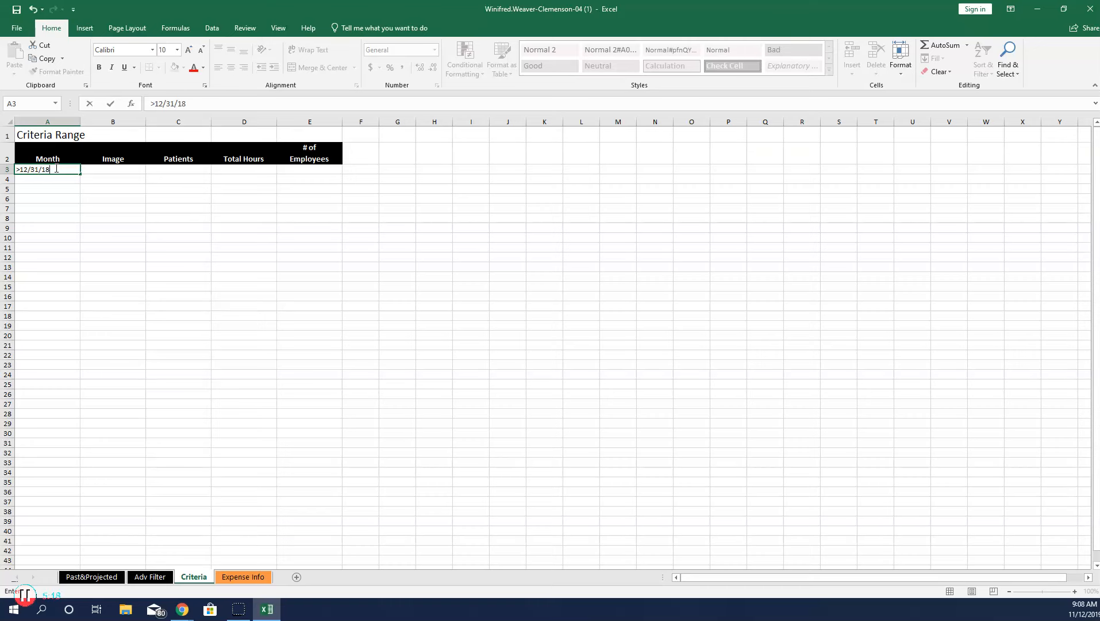
left_click(124, 170)
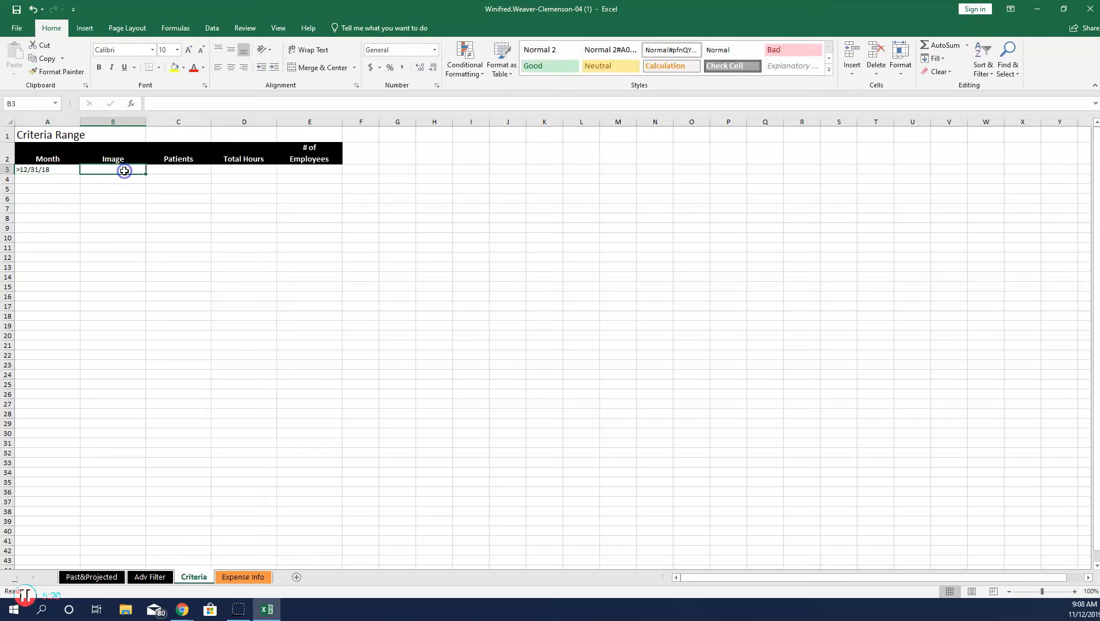
type("m")
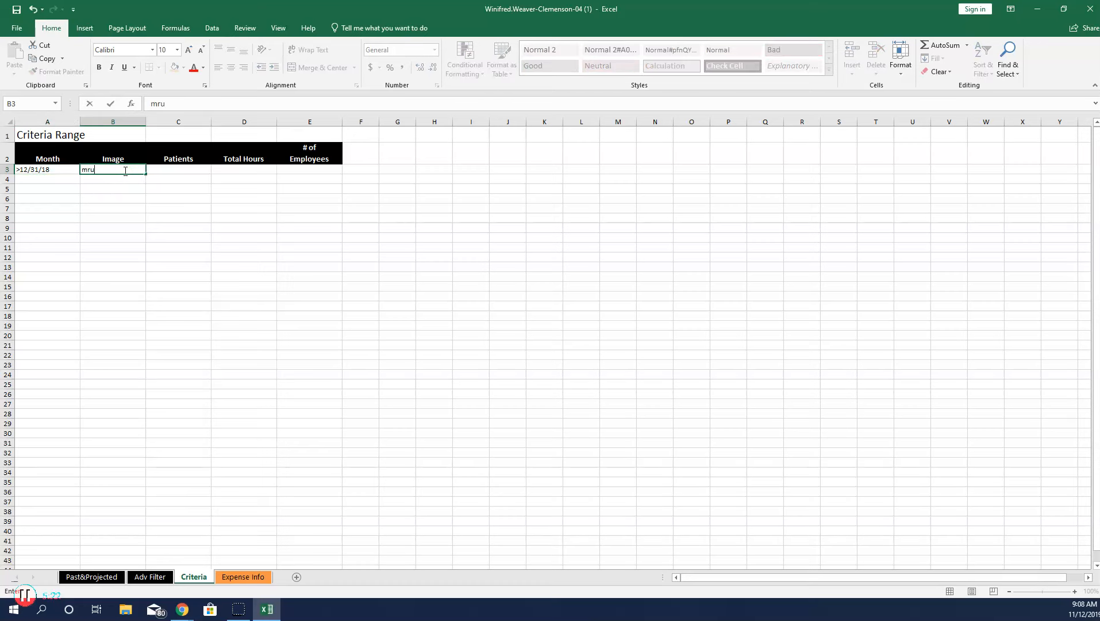
type("ri")
Add a second criteria row in row 4 with >12/31/19 under Month and ct scan under Image.
left_click(69, 179)
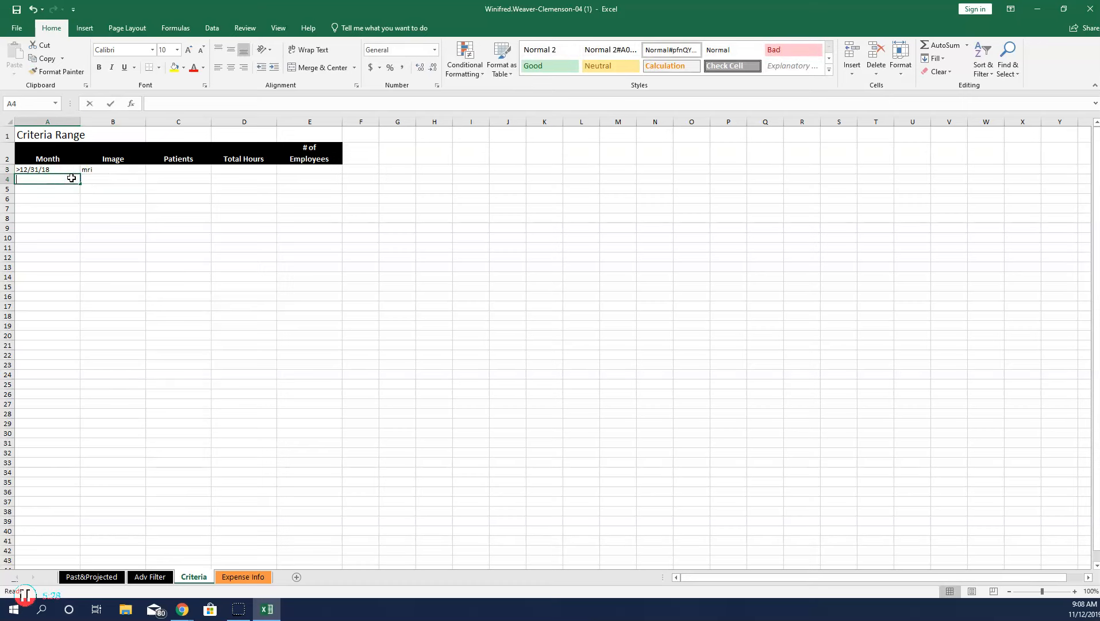
type(">12/31/19")
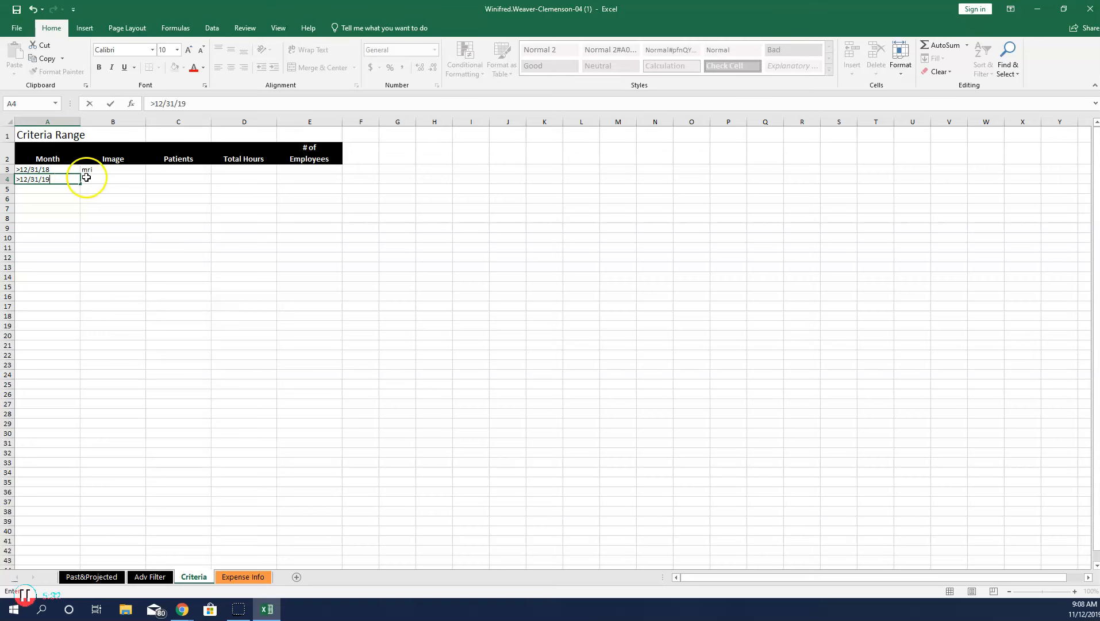
left_click(88, 178)
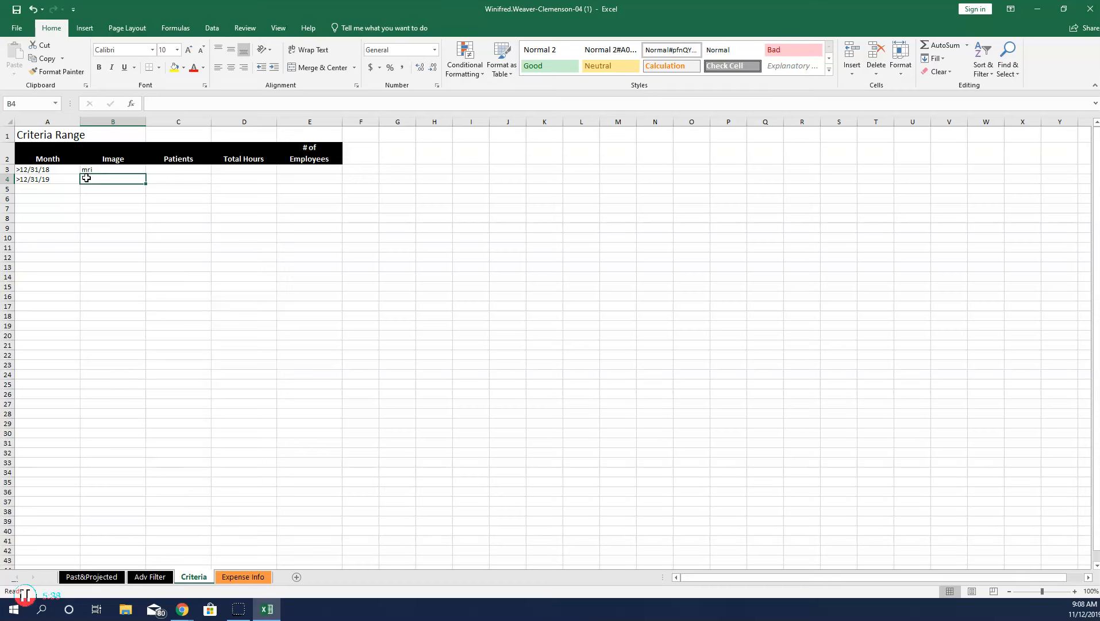
type("ct scan")
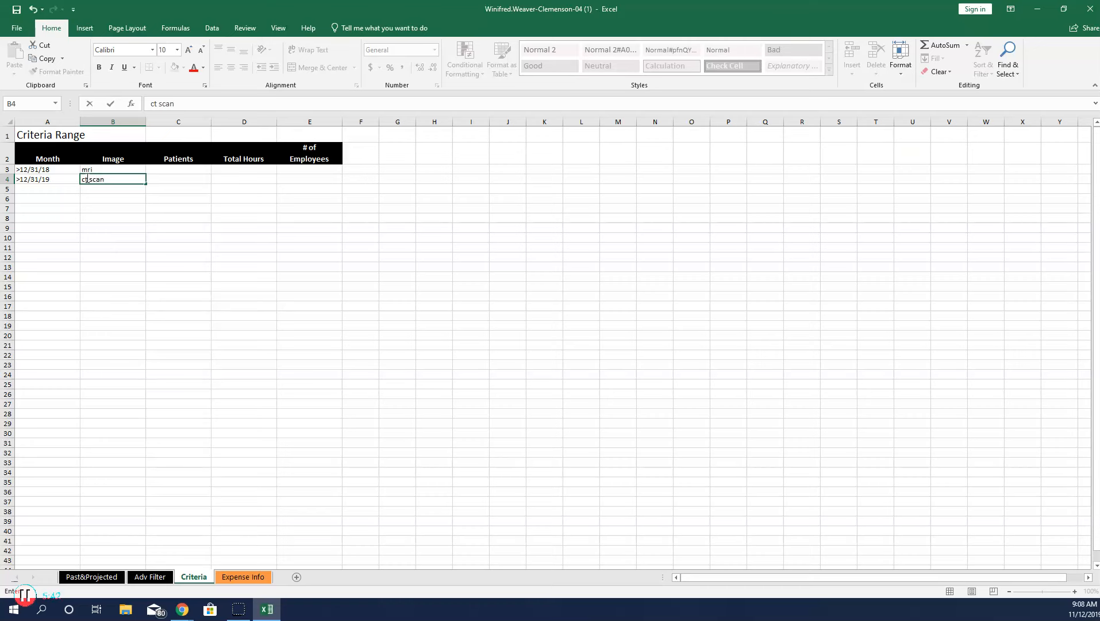
key("Return")
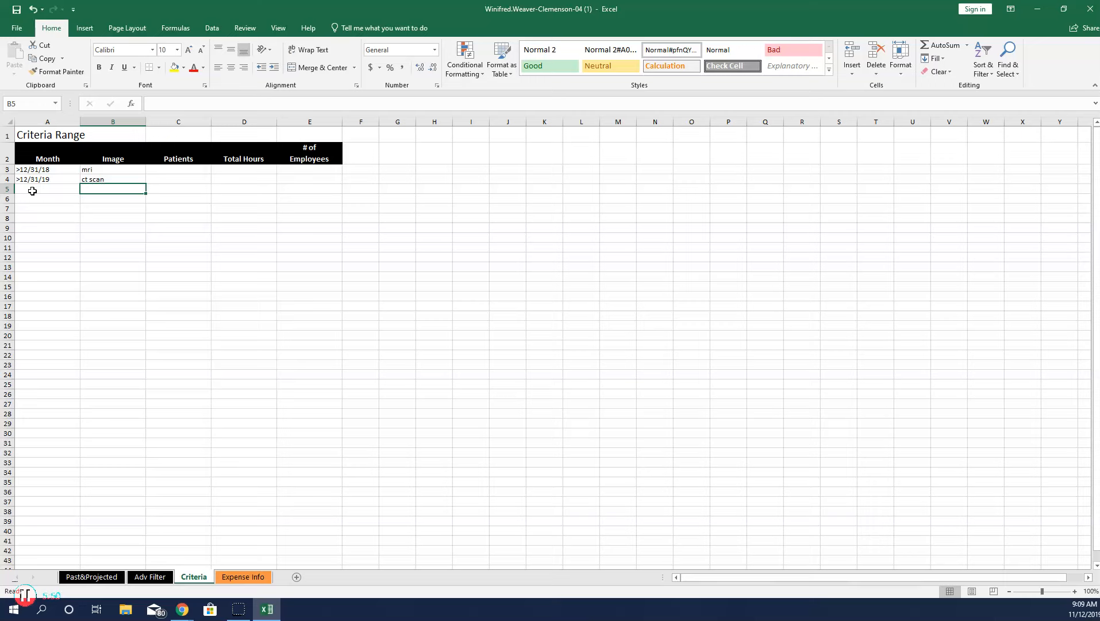
On the Adv Filter sheet, start an advanced filter that copies to another location, with the table A4:E60 as list range.
left_click(150, 577)
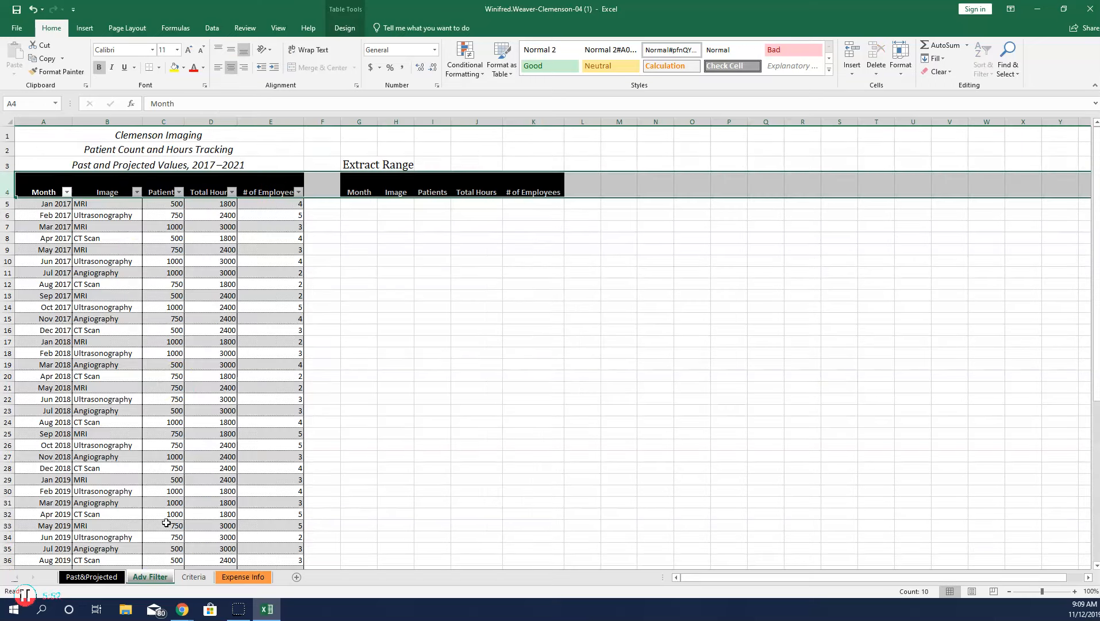
left_click(40, 203)
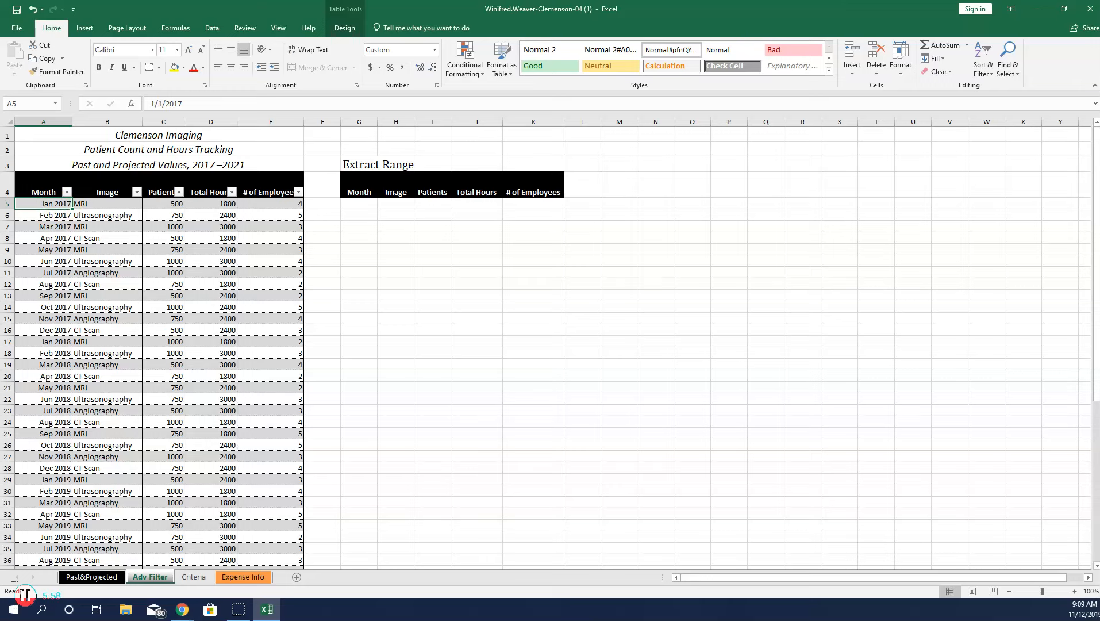
left_click(214, 28)
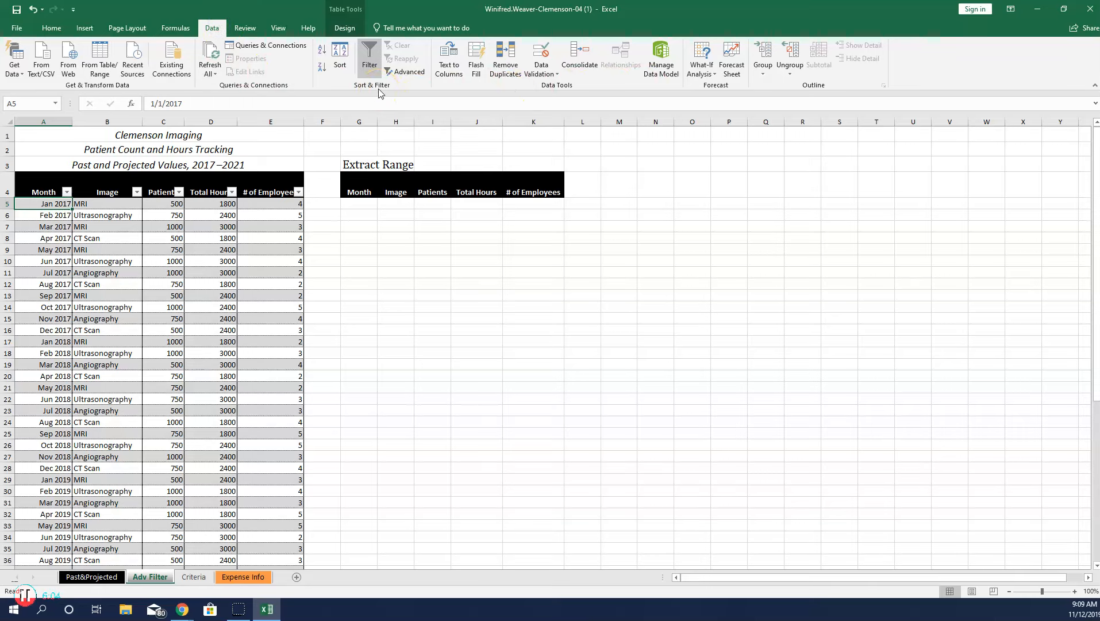
left_click(402, 71)
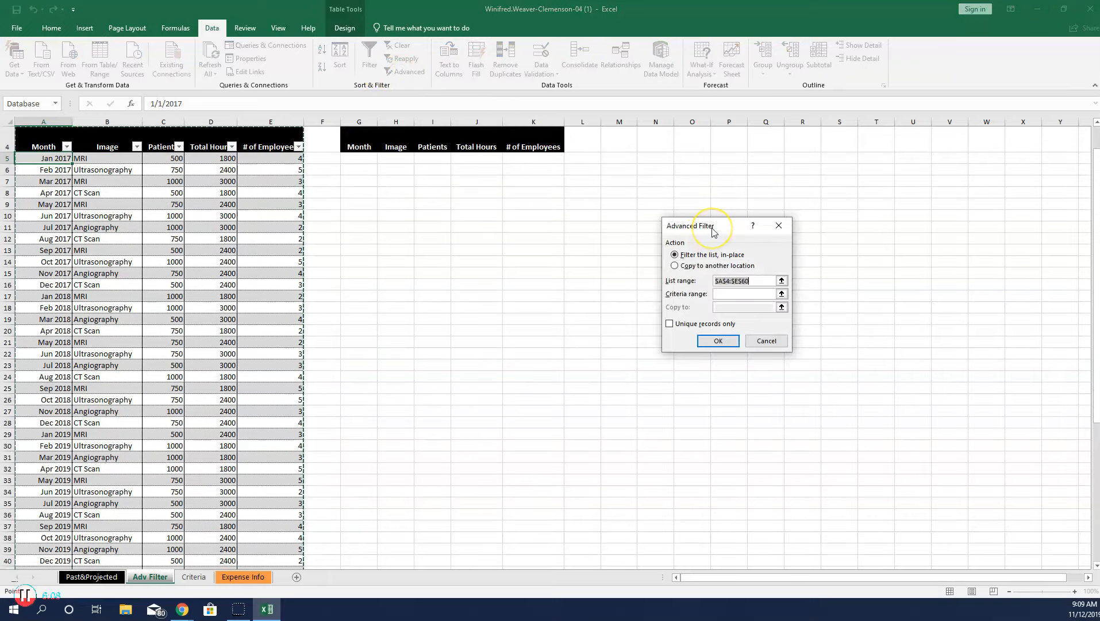
left_click(680, 268)
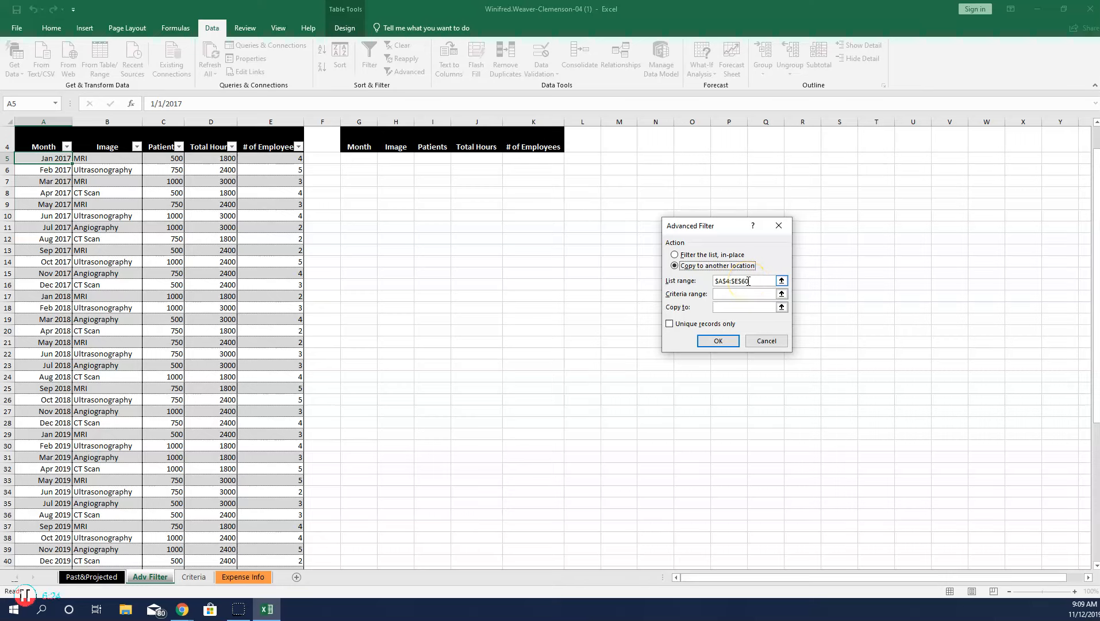
left_click_drag(749, 281, 711, 282)
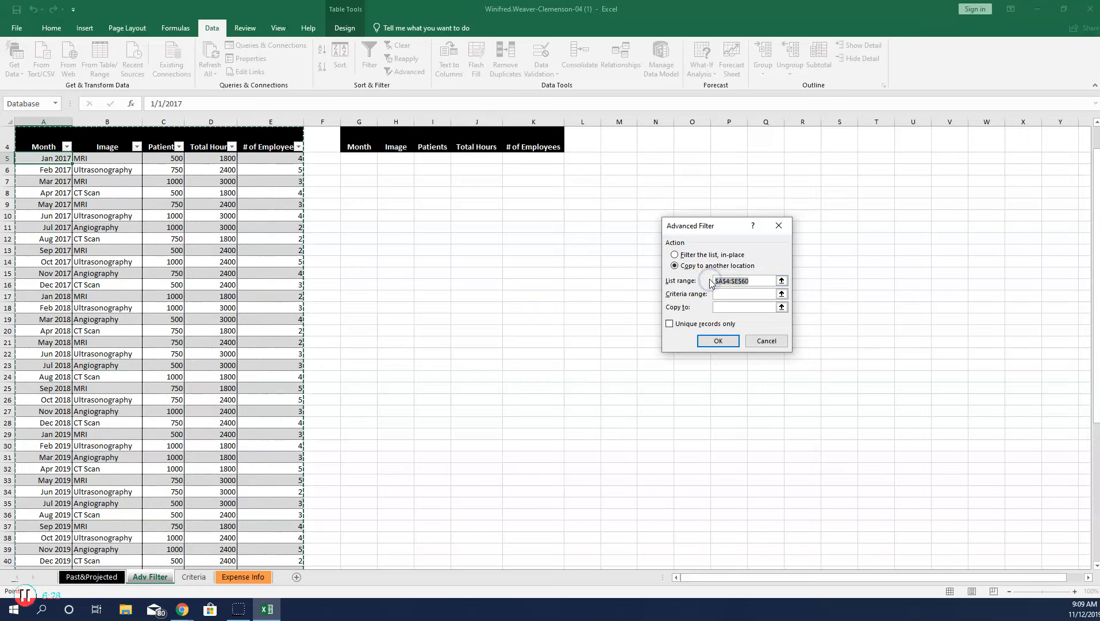
left_click_drag(36, 139, 265, 529)
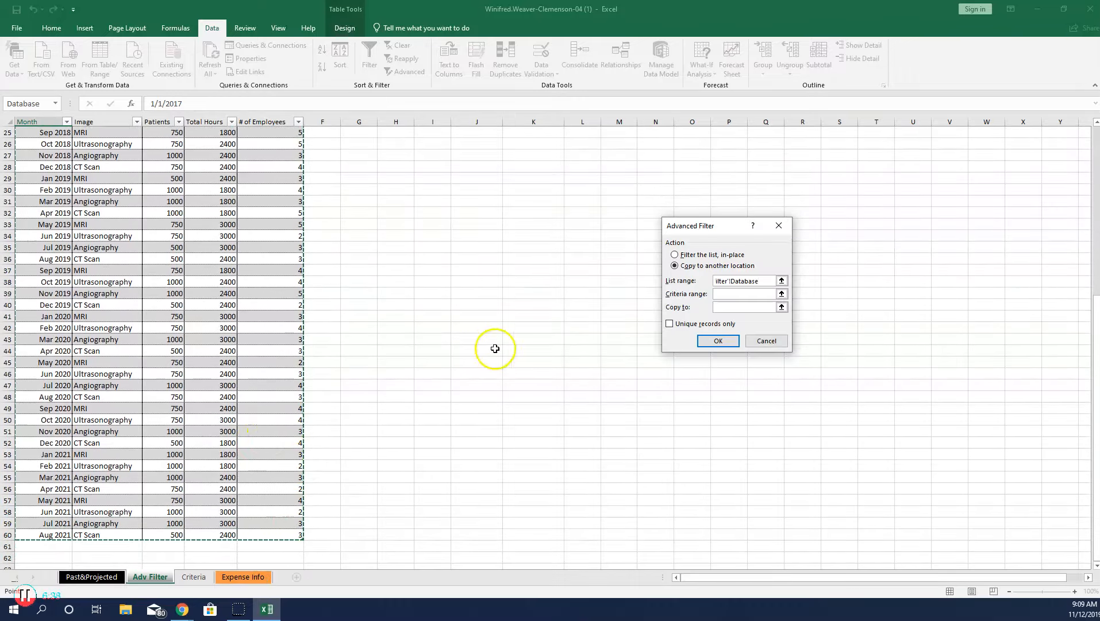
Set the advanced filter's criteria range to A2:B4 on the Criteria sheet.
left_click(725, 293)
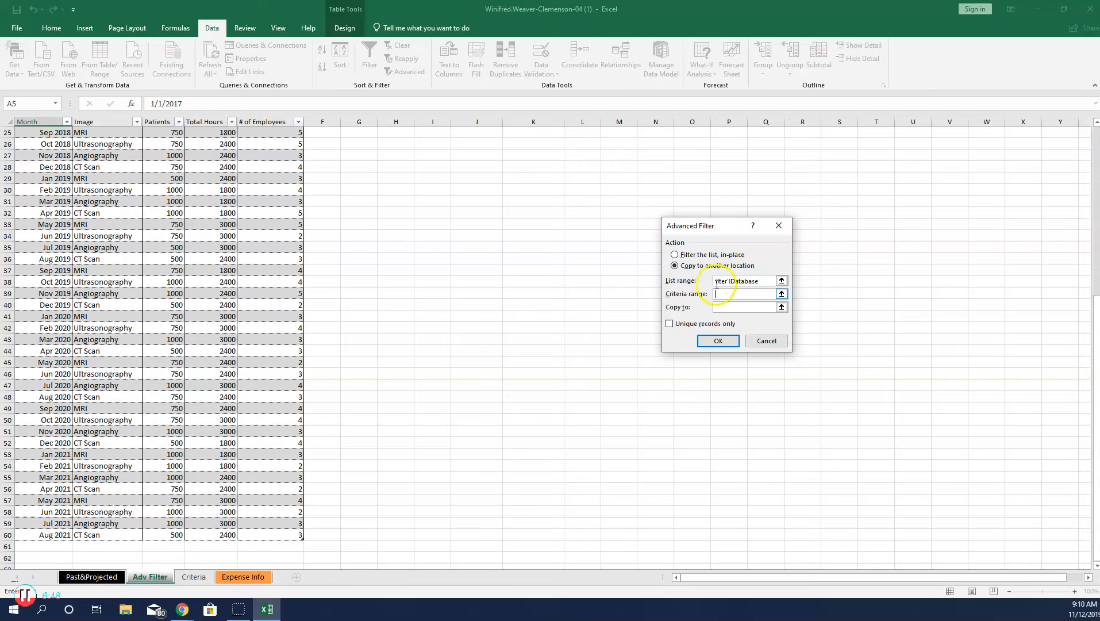
left_click(193, 577)
left_click(49, 150)
left_click_drag(49, 148, 107, 177)
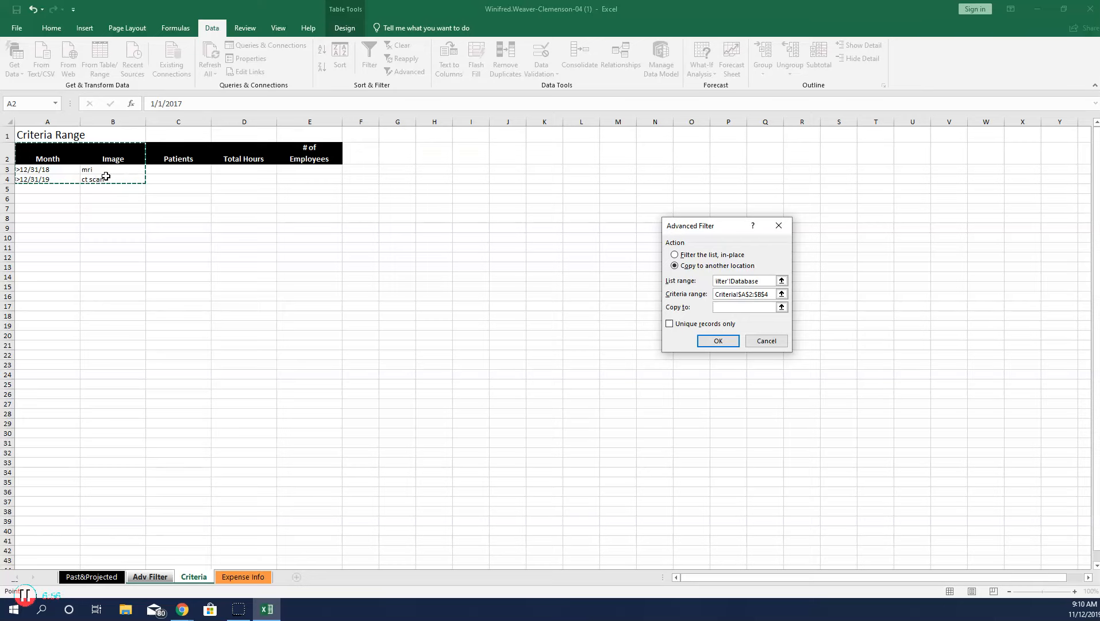
Set the copy destination to the extract headings G4:K4 on the Adv Filter sheet and run the filter.
left_click(725, 306)
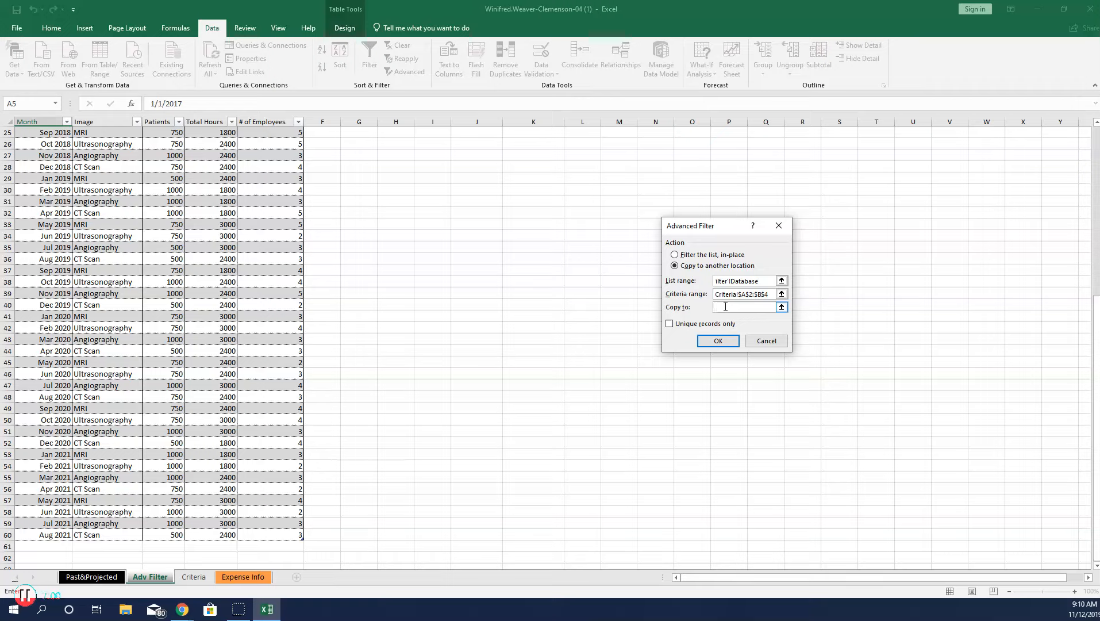
scroll(723, 316, "up", 8)
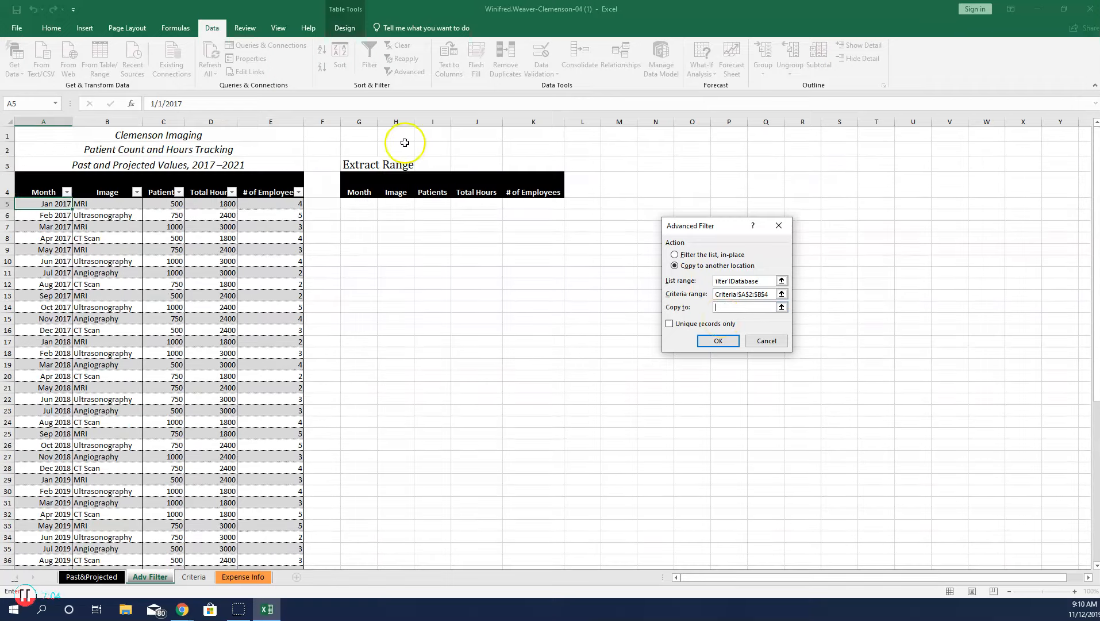
left_click_drag(361, 193, 539, 192)
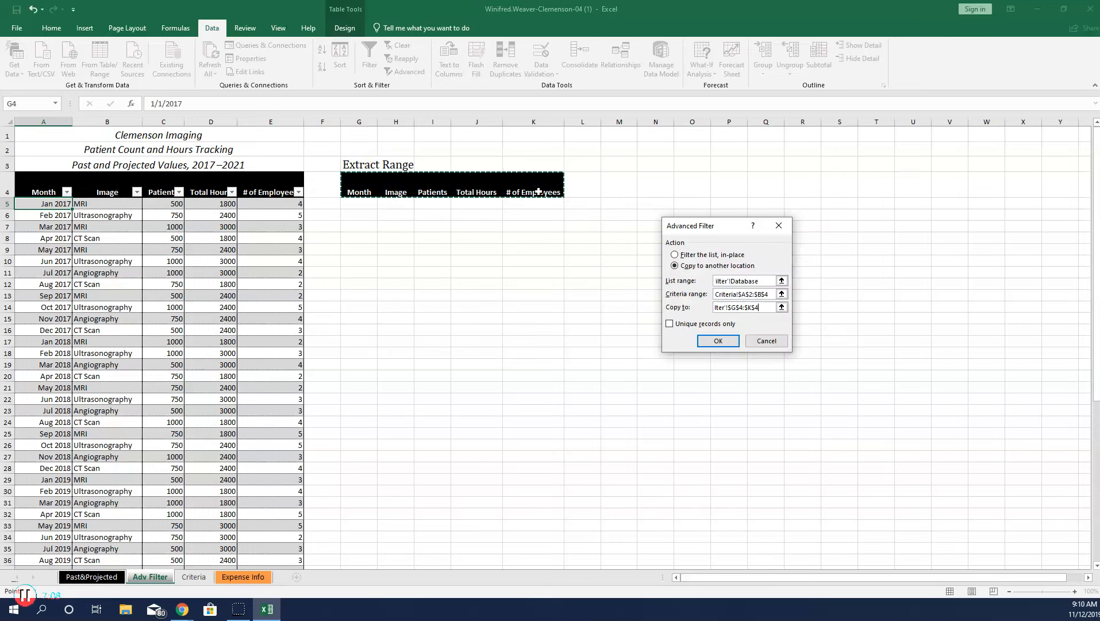
left_click(717, 341)
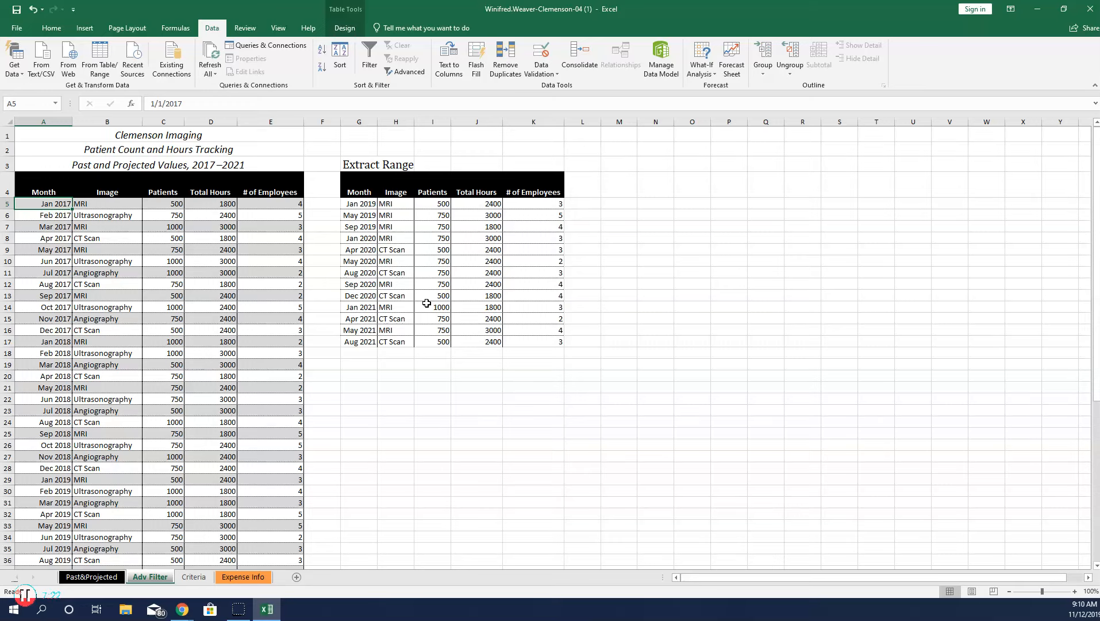
Sort the extracted records by Image from A to Z, then by Month from oldest to newest.
left_click(357, 202)
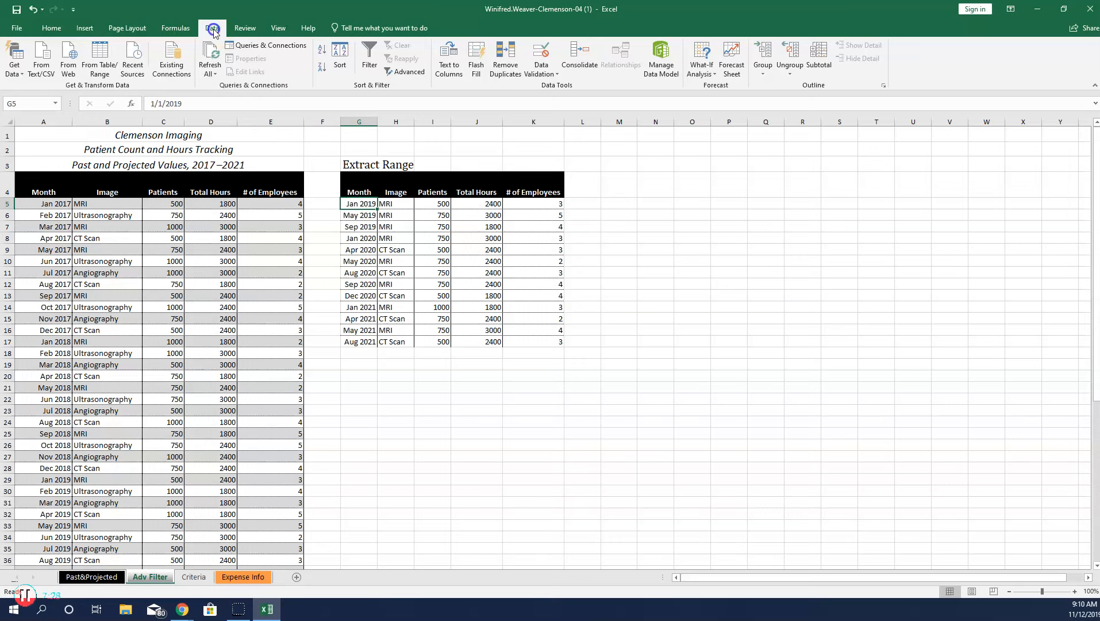
left_click(340, 64)
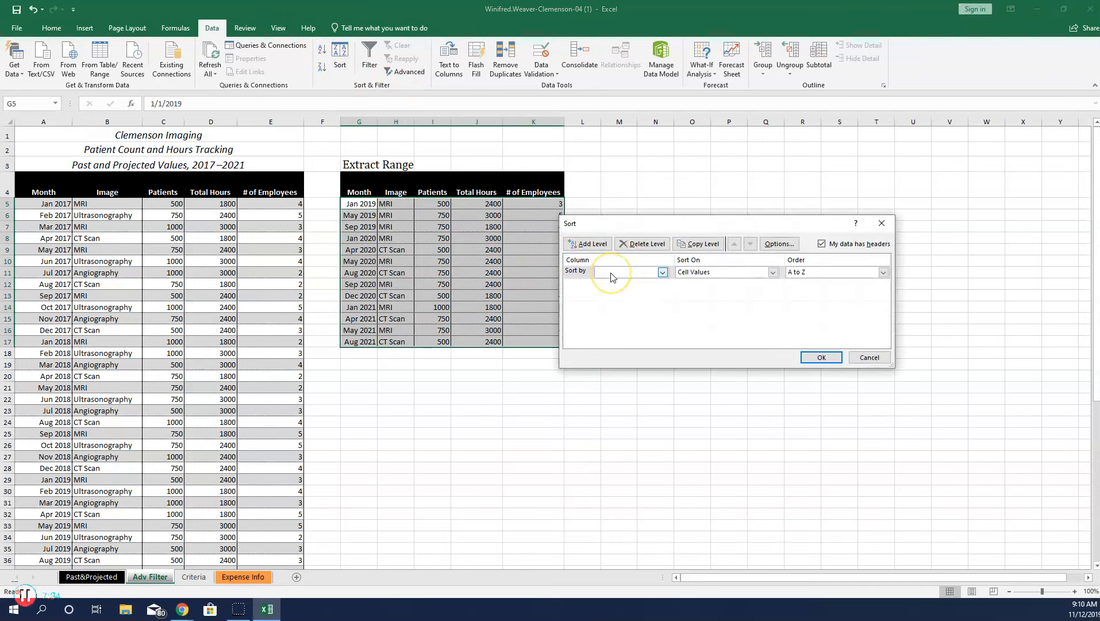
left_click(663, 272)
left_click(642, 291)
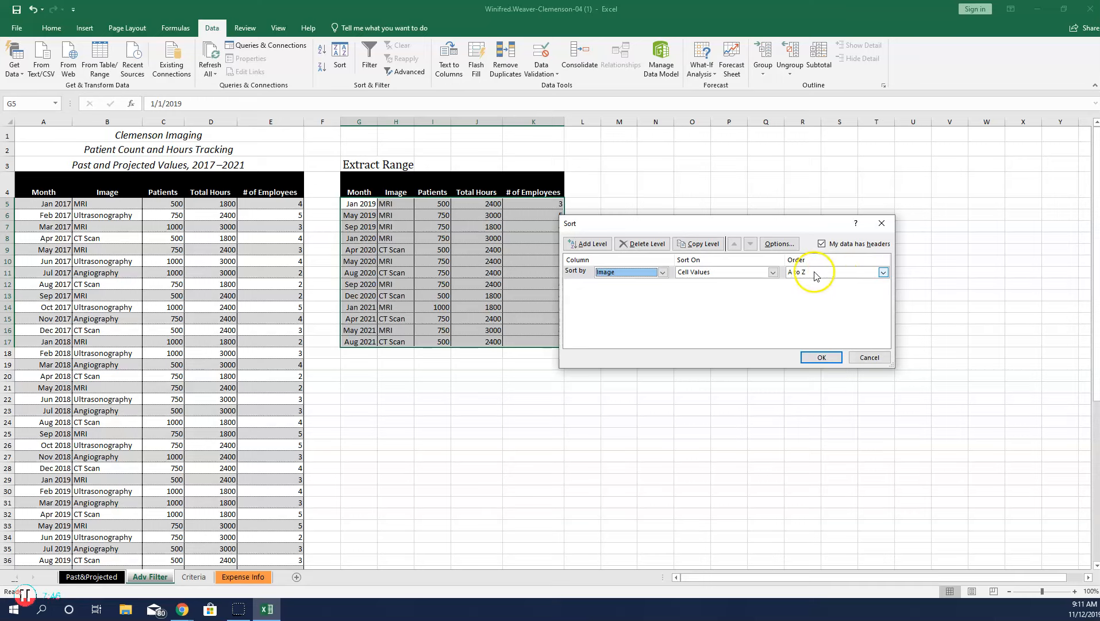
left_click(593, 244)
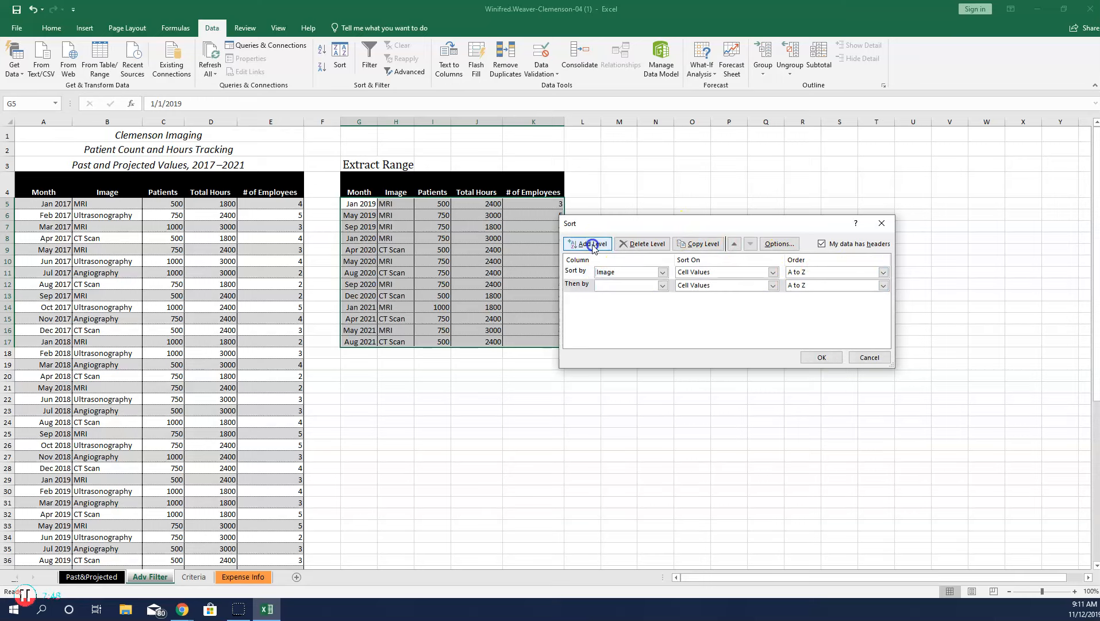
left_click(661, 285)
left_click(649, 298)
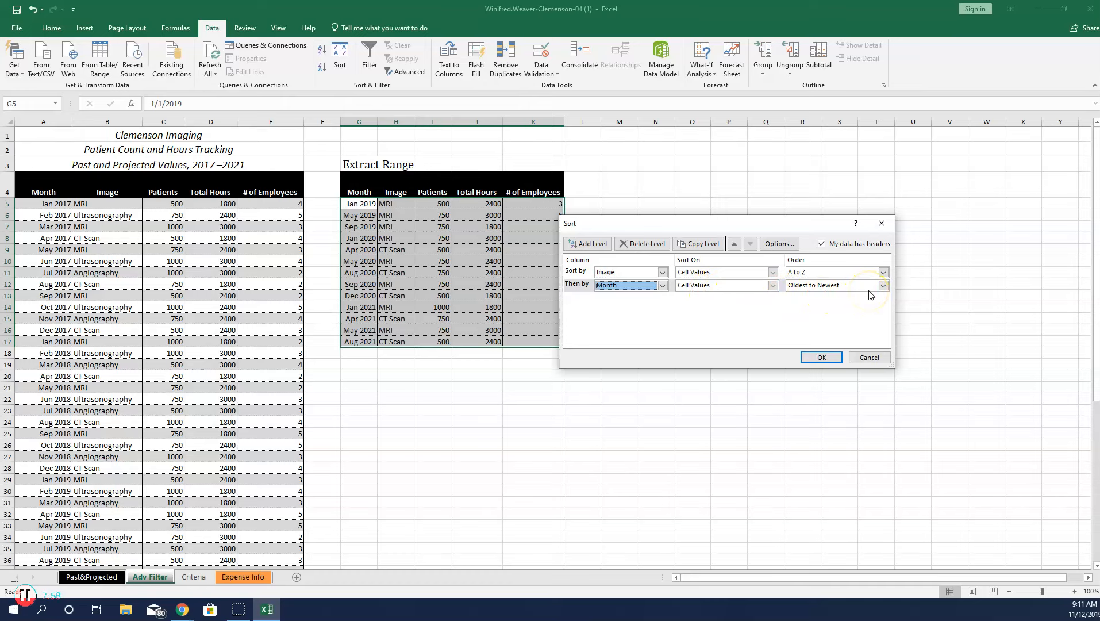
left_click(822, 357)
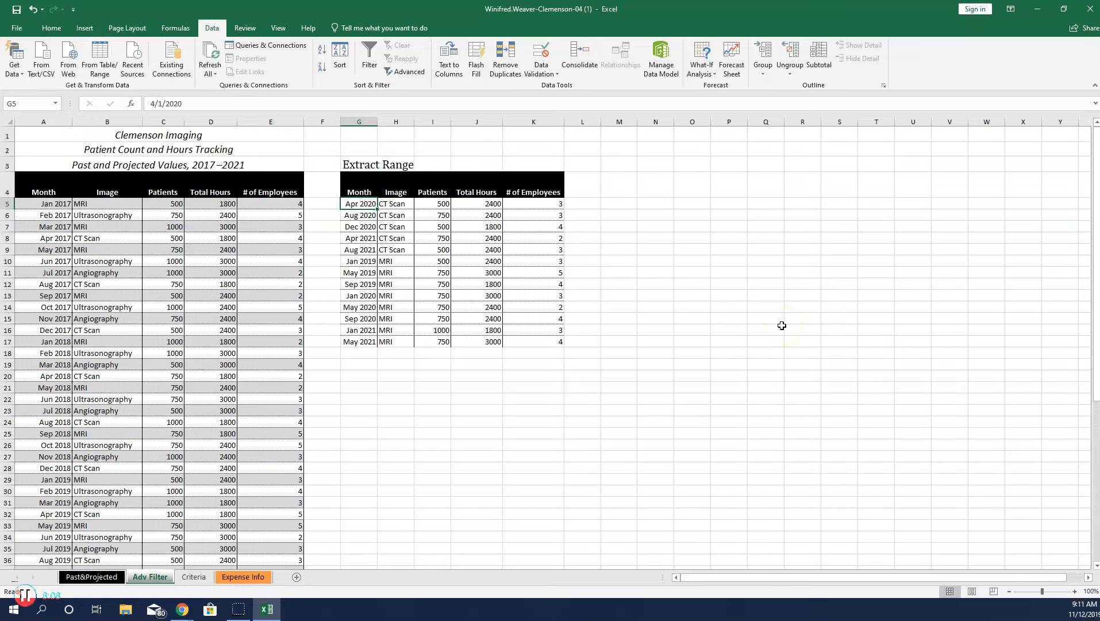
Conditionally format the extracted Patients values I5:I17 greater than 750 with Green Fill with Dark Green Text.
left_click(429, 199)
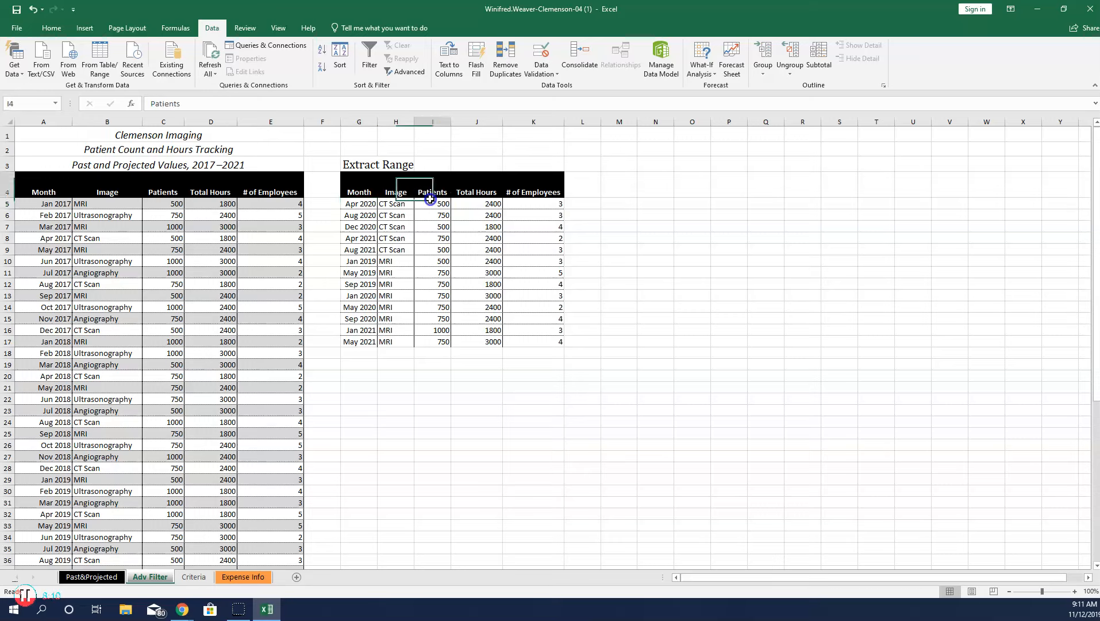
double_click(437, 203)
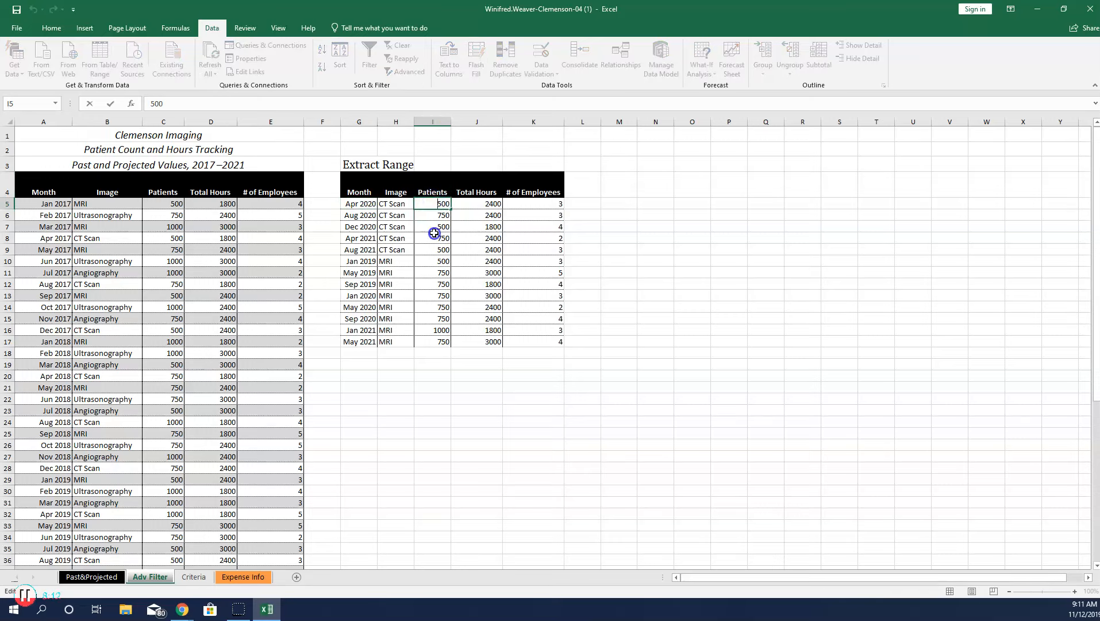
left_click_drag(432, 204, 429, 342)
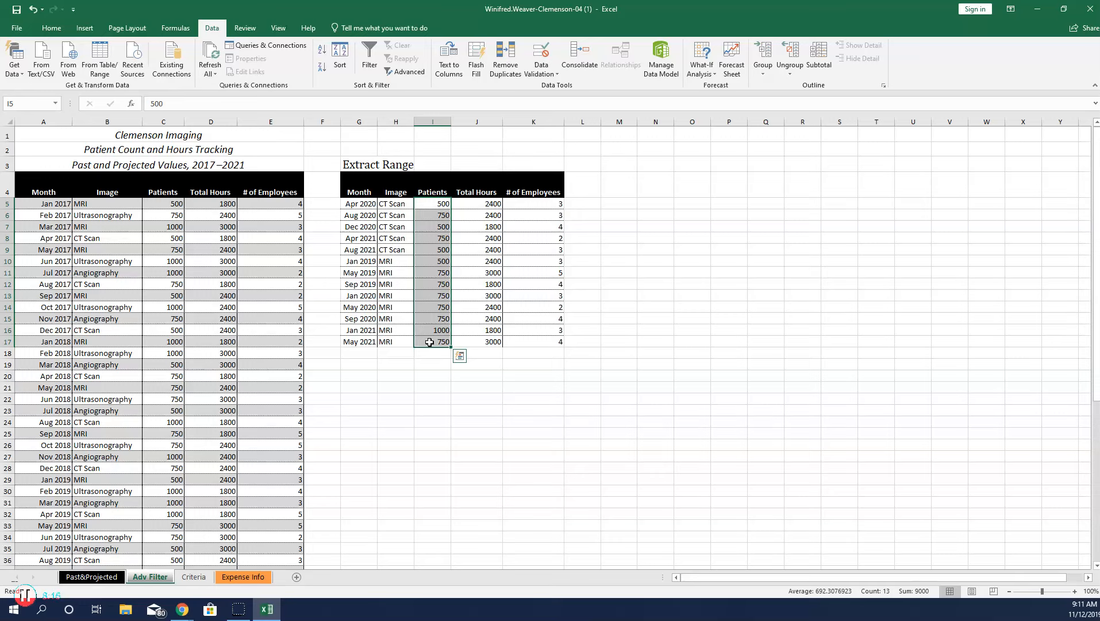
left_click(53, 30)
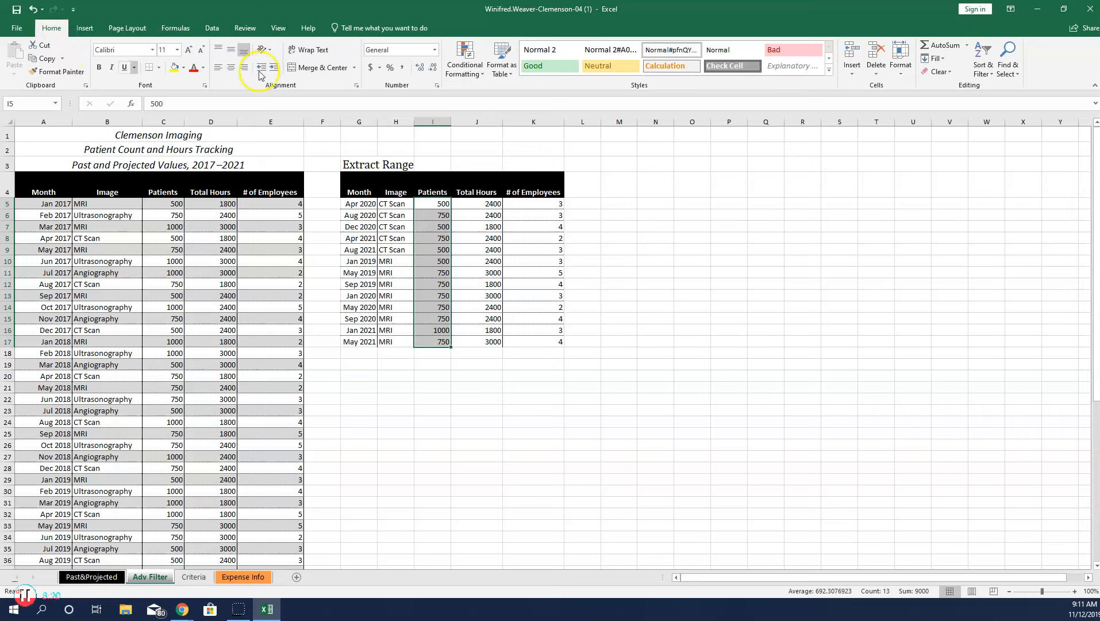
left_click(479, 75)
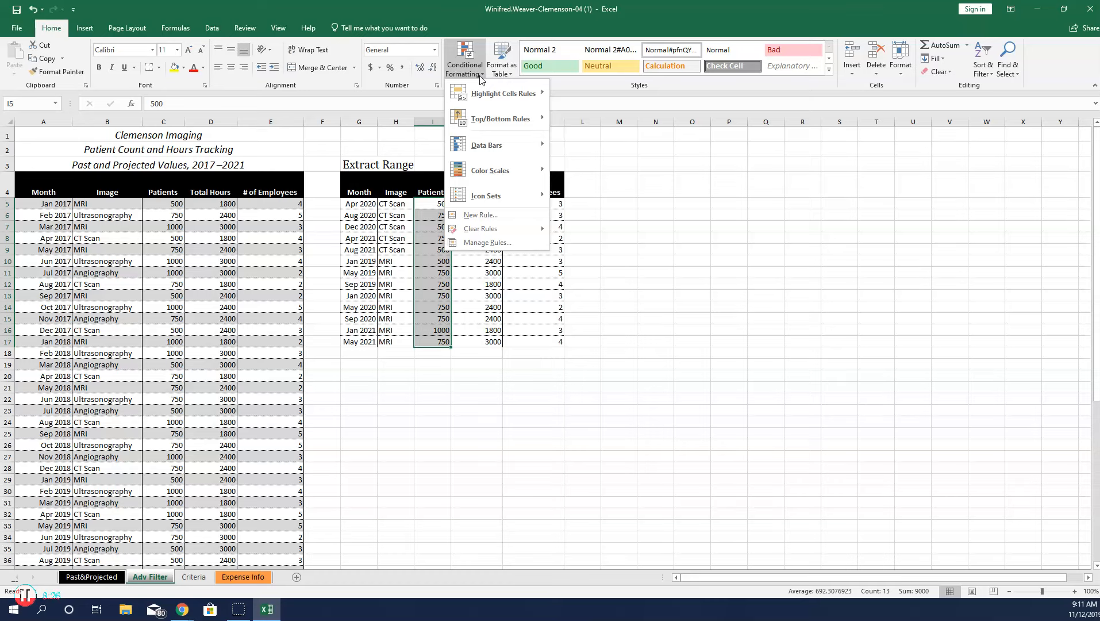
left_click(485, 93)
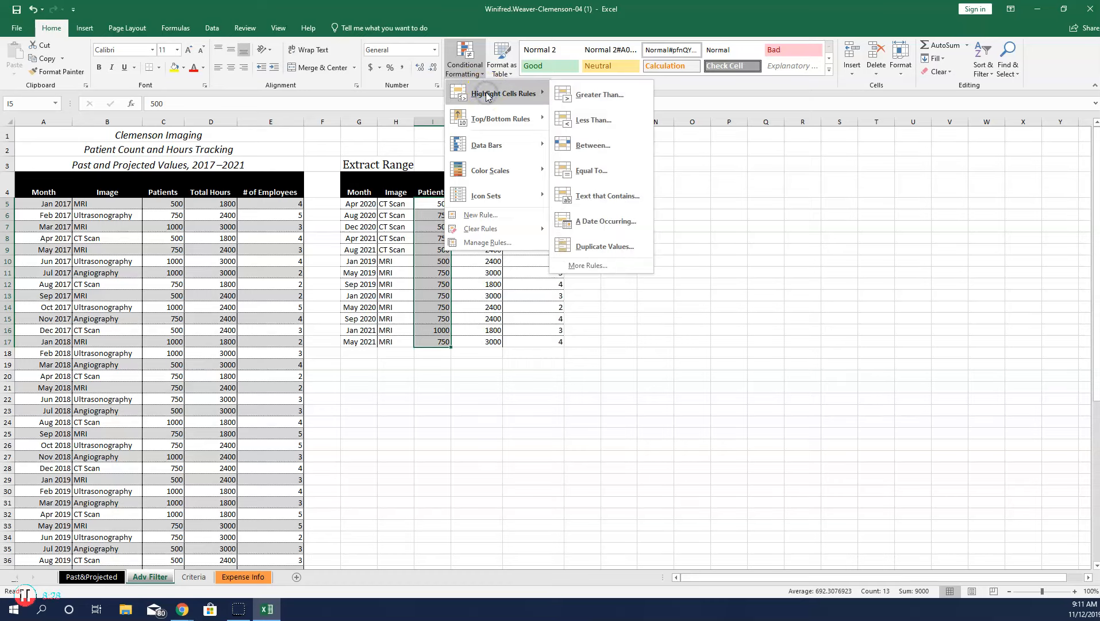
left_click(582, 96)
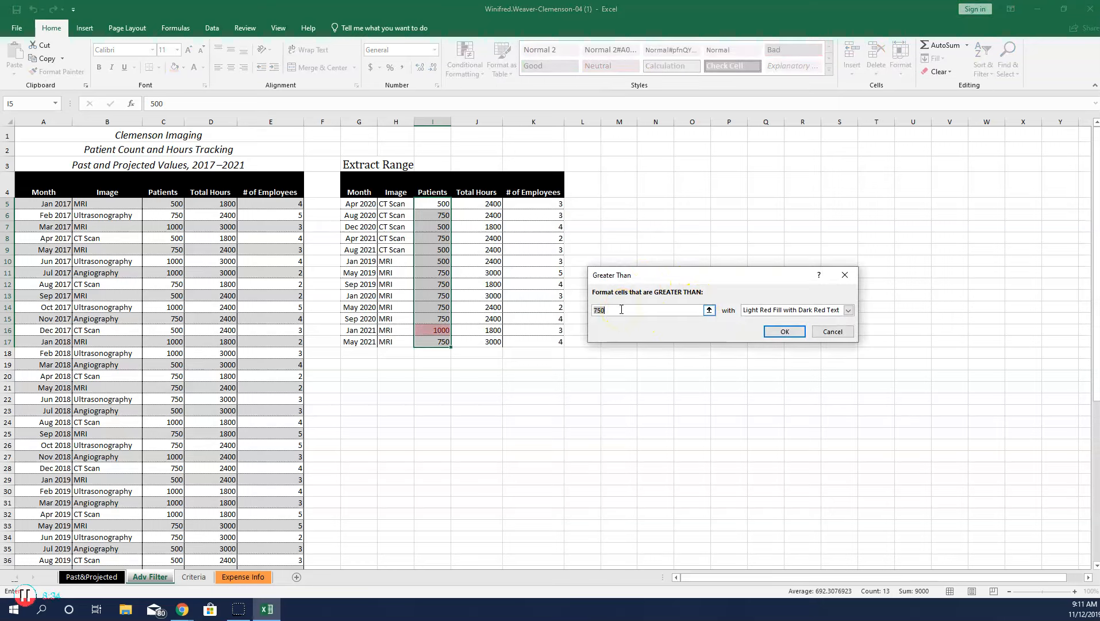
left_click(849, 311)
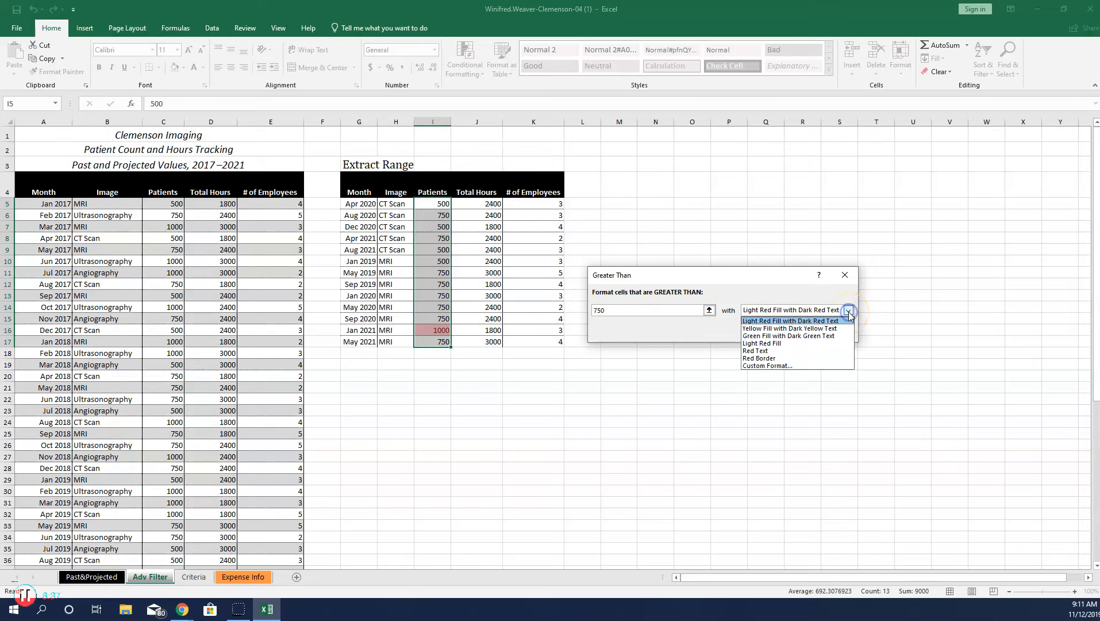
left_click(834, 337)
left_click(784, 331)
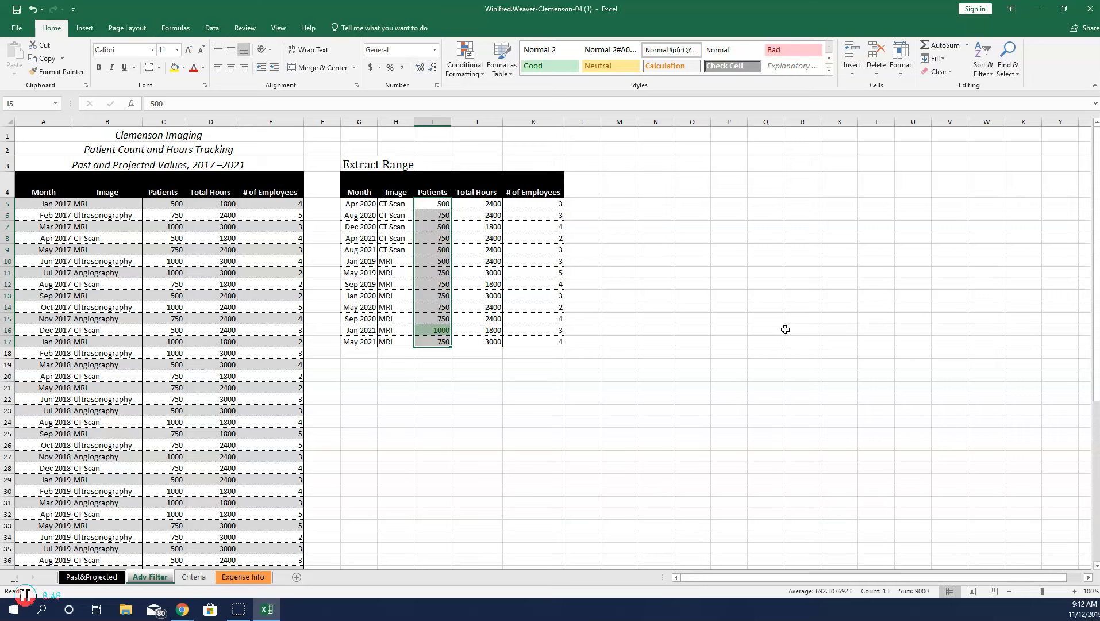
Apply all borders to the extracted records G5:K17 and return to cell A1.
left_click(357, 205)
left_click_drag(357, 205, 537, 341)
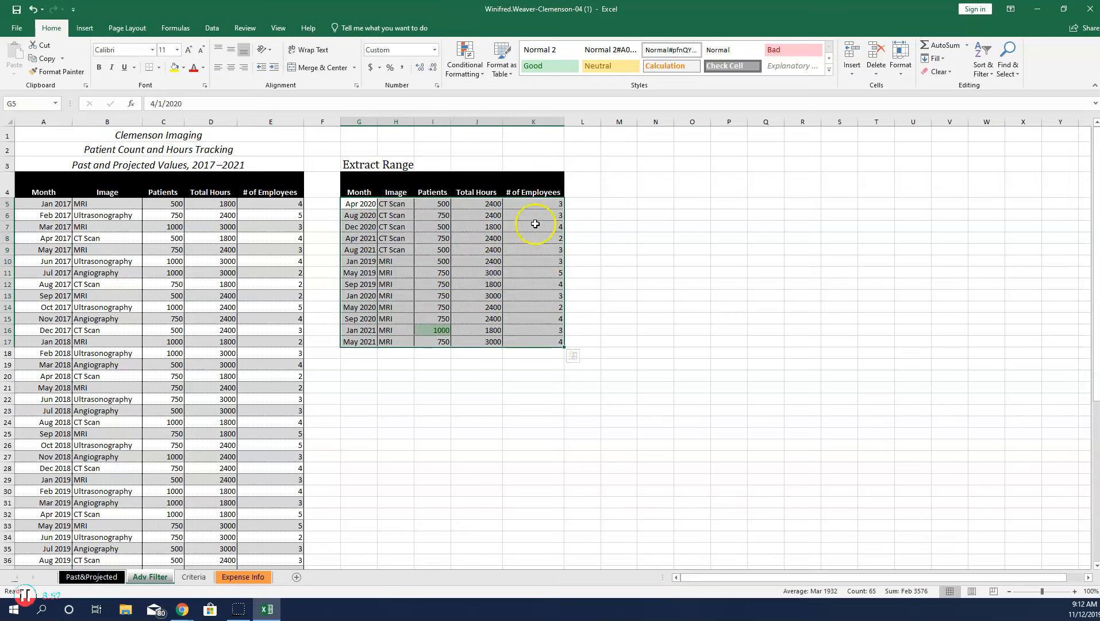
left_click(158, 69)
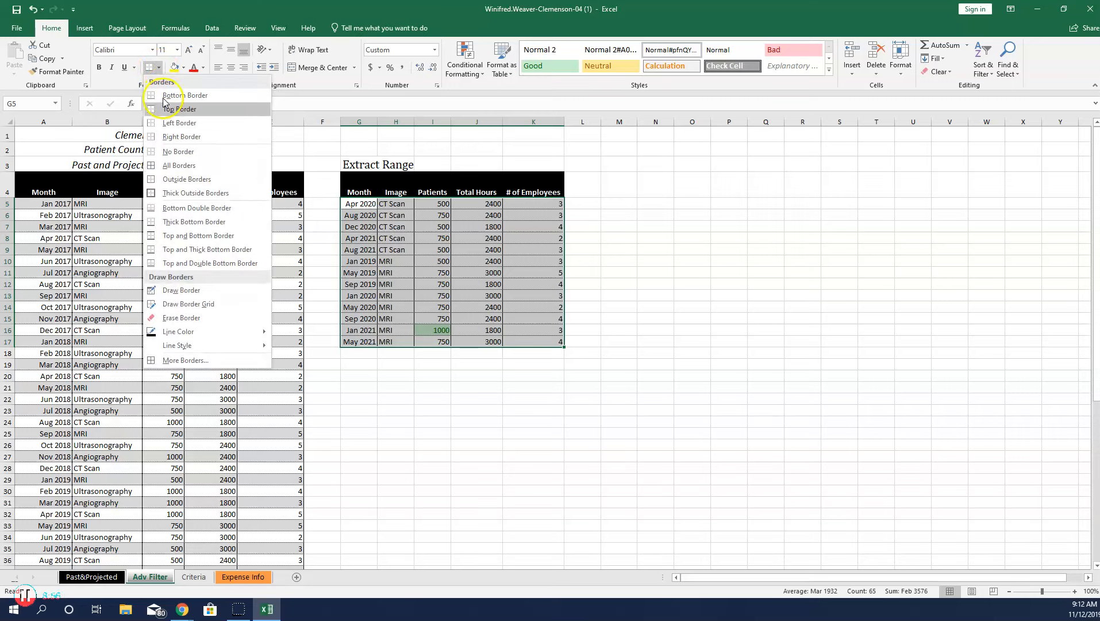
left_click(177, 168)
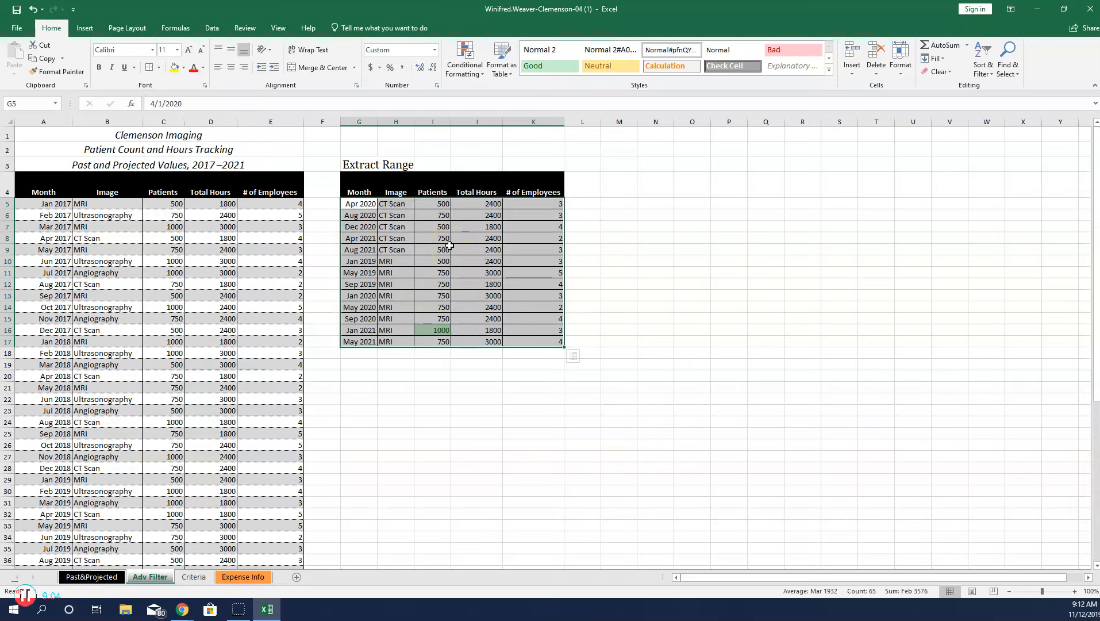
key("ctrl+Home")
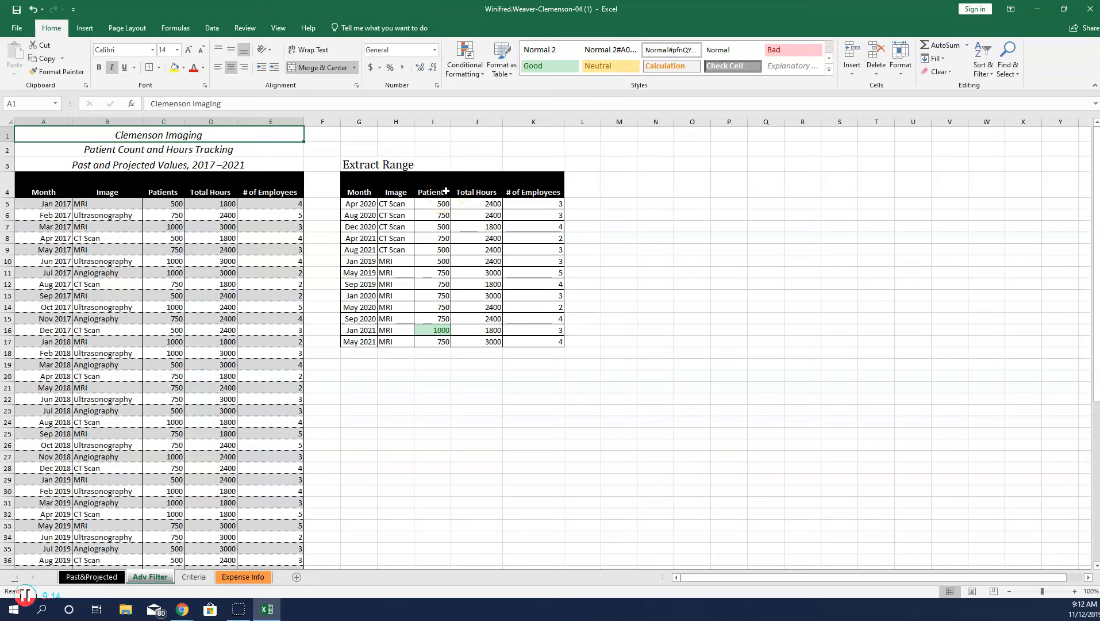
Start importing the ClemensonText-04 text file from the EX2019-GuidedProject-4-3-Resources folder in Downloads, with cell A4 of the Expense Info sheet selected.
left_click(256, 577)
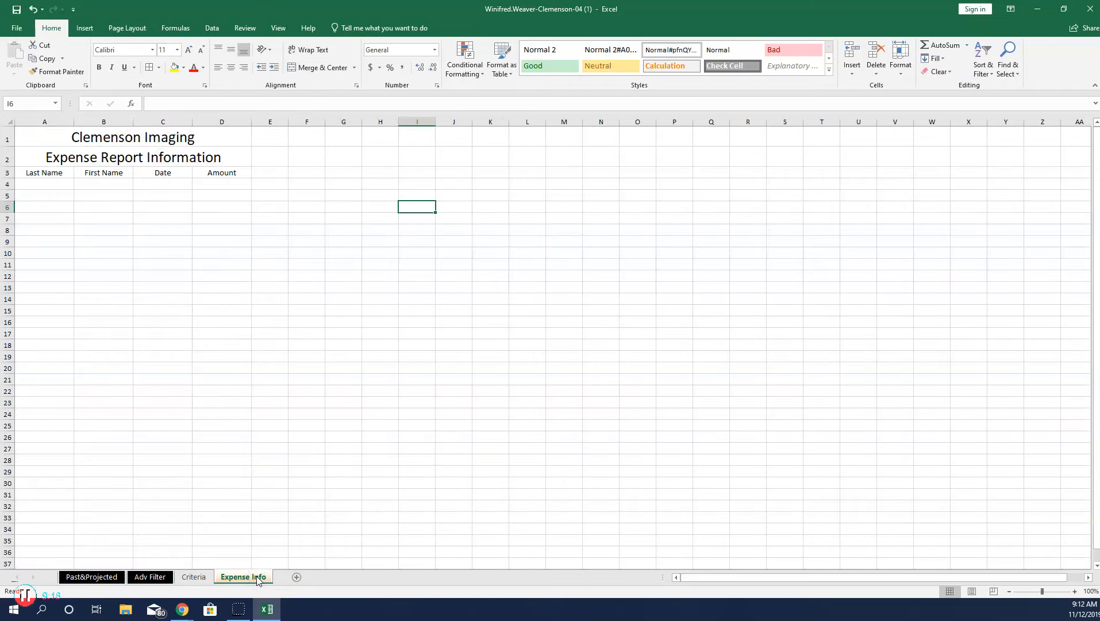
left_click(47, 182)
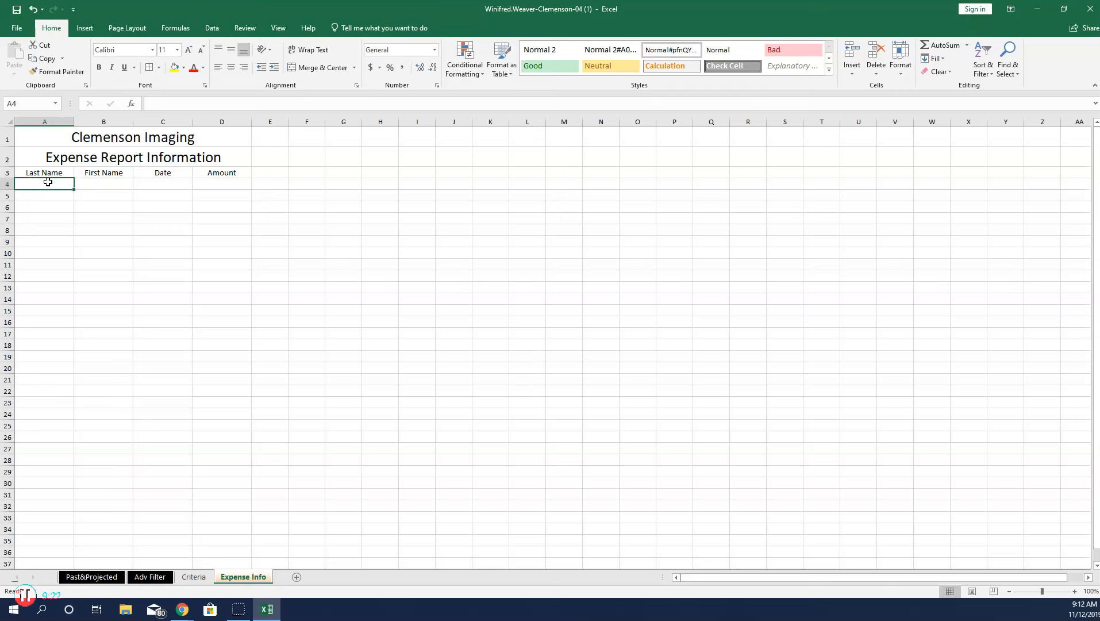
left_click(41, 190)
left_click(212, 28)
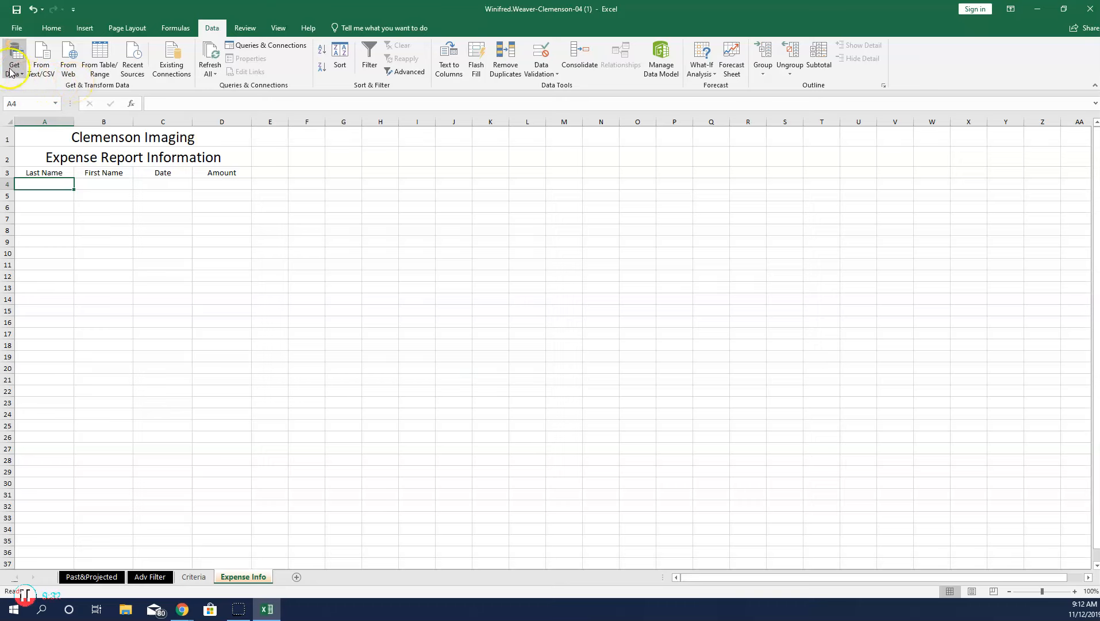
left_click(42, 75)
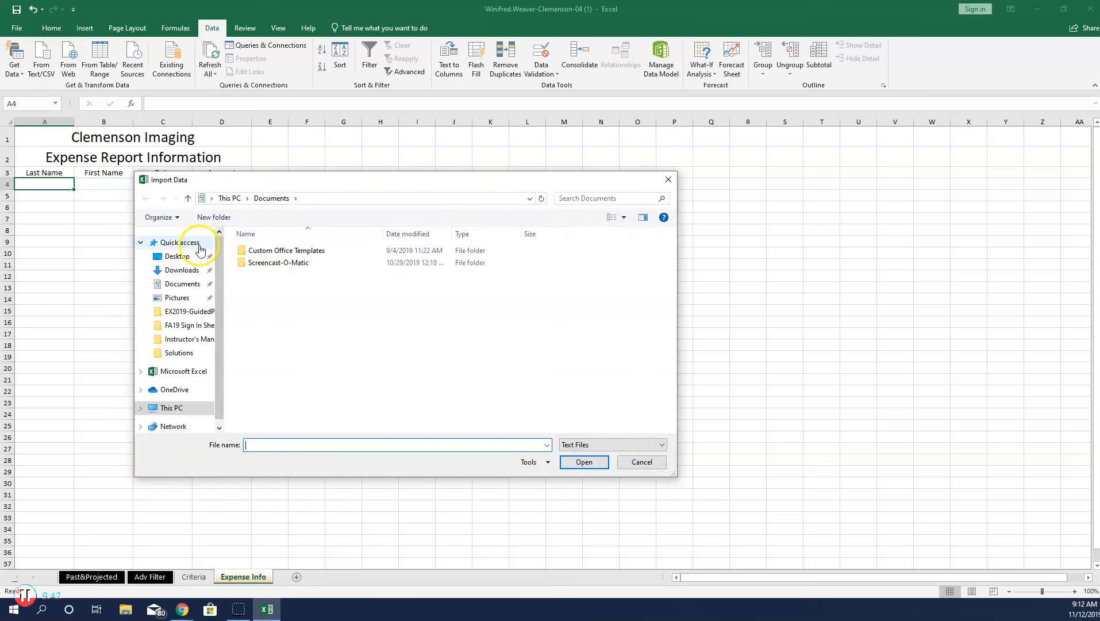
left_click(185, 270)
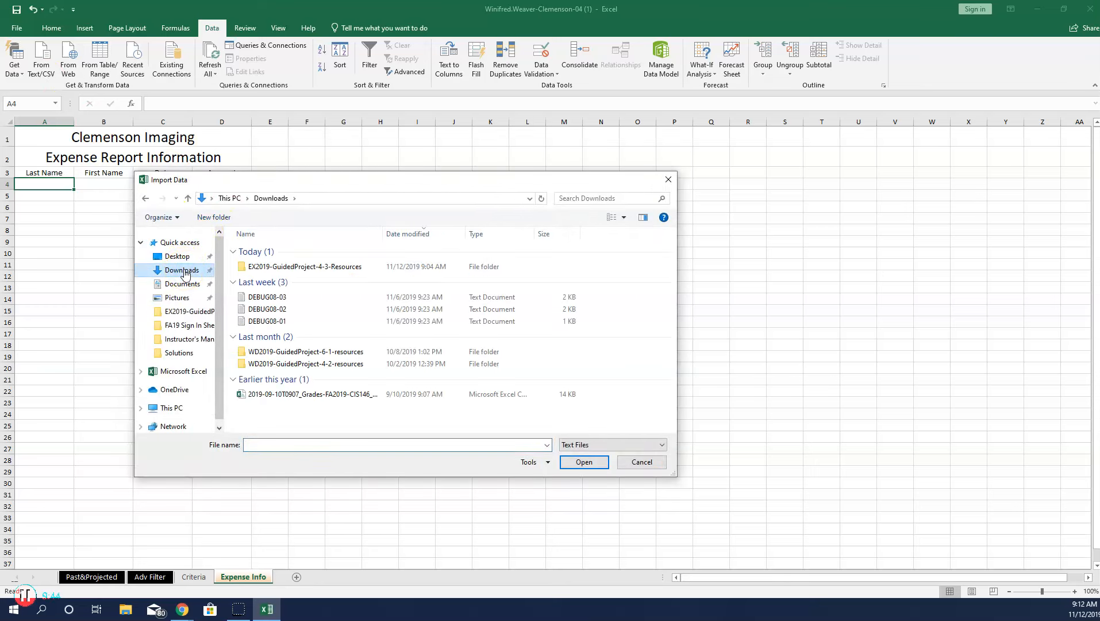
left_click(257, 269)
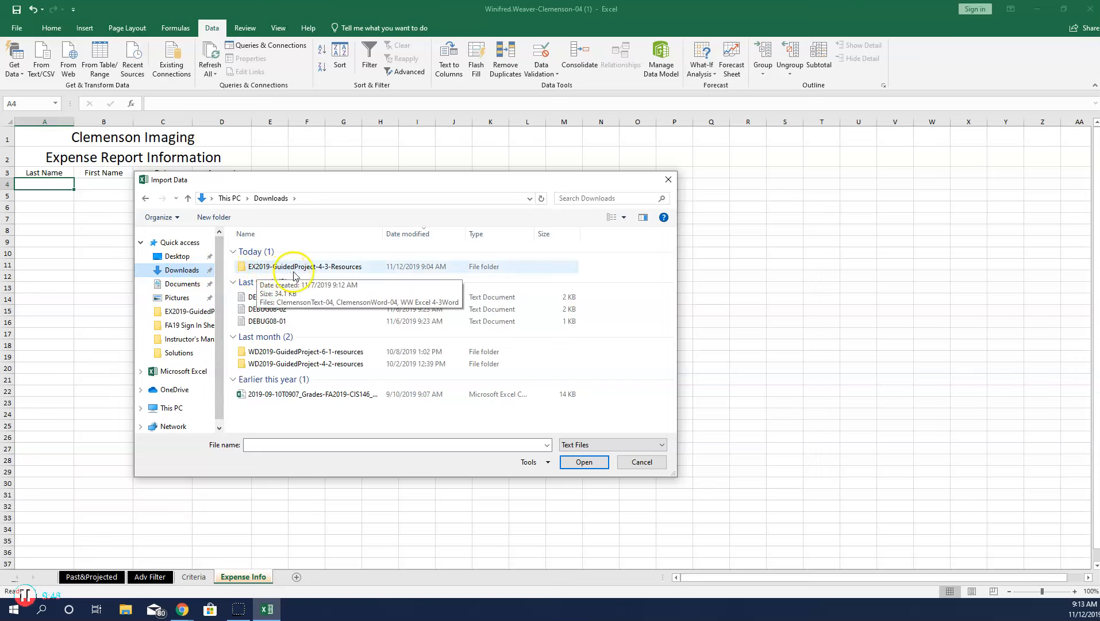
double_click(349, 268)
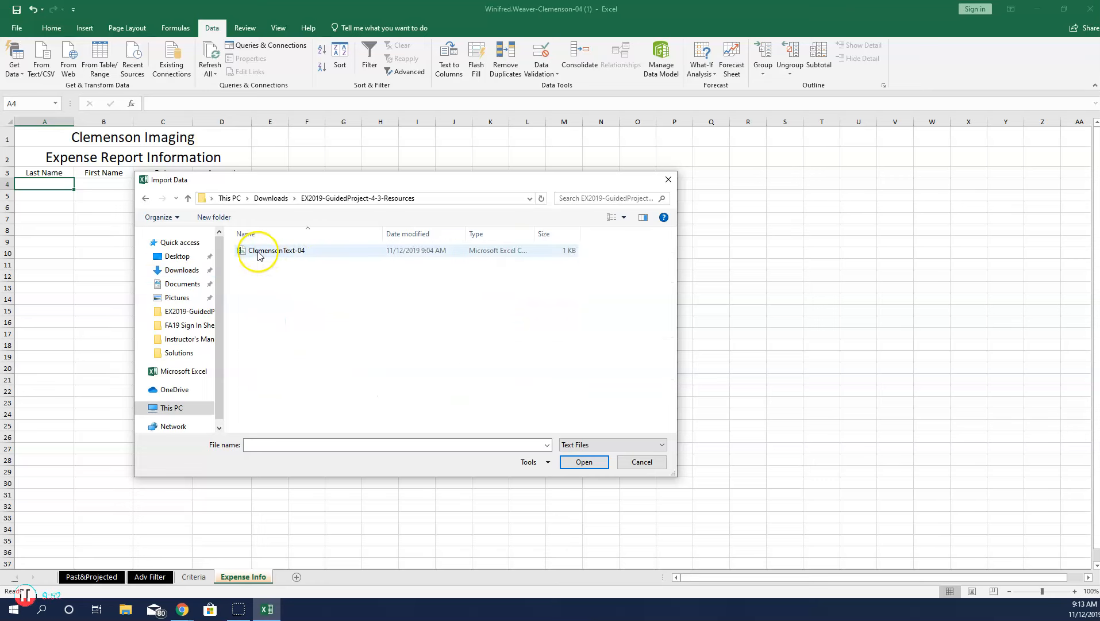
left_click(295, 253)
double_click(295, 253)
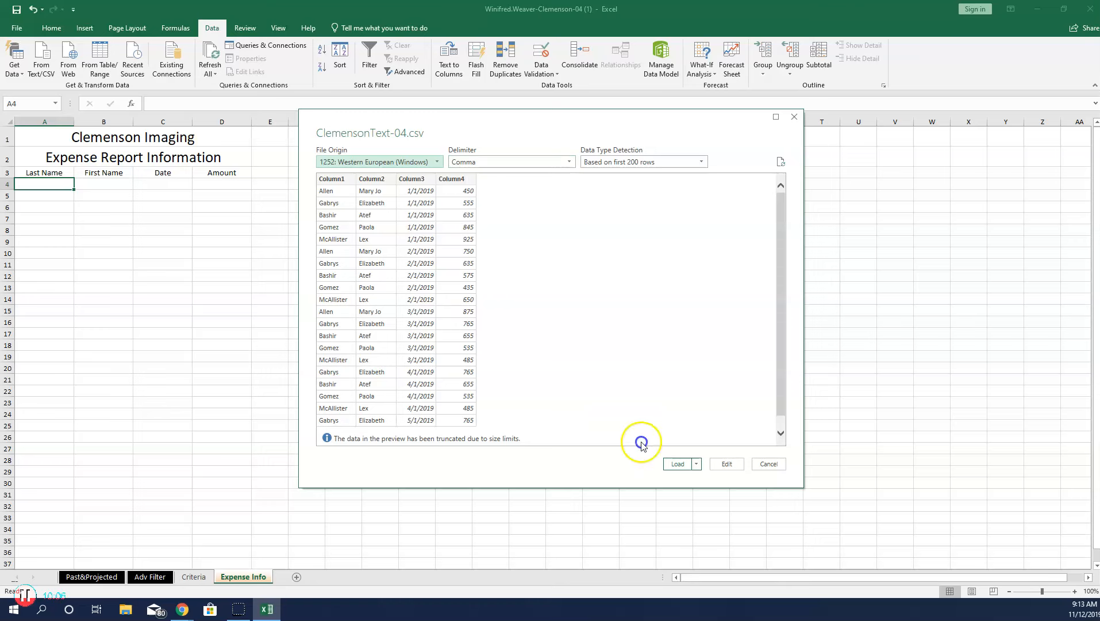
Load the previewed data as a table into the existing worksheet at cell A4.
left_click(696, 464)
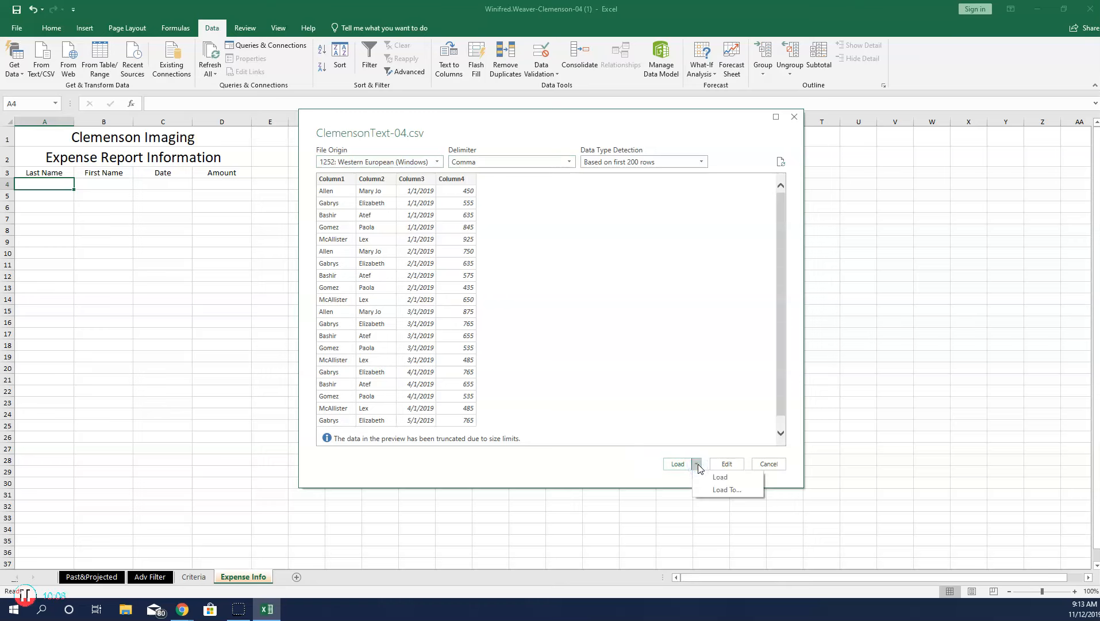
left_click(716, 491)
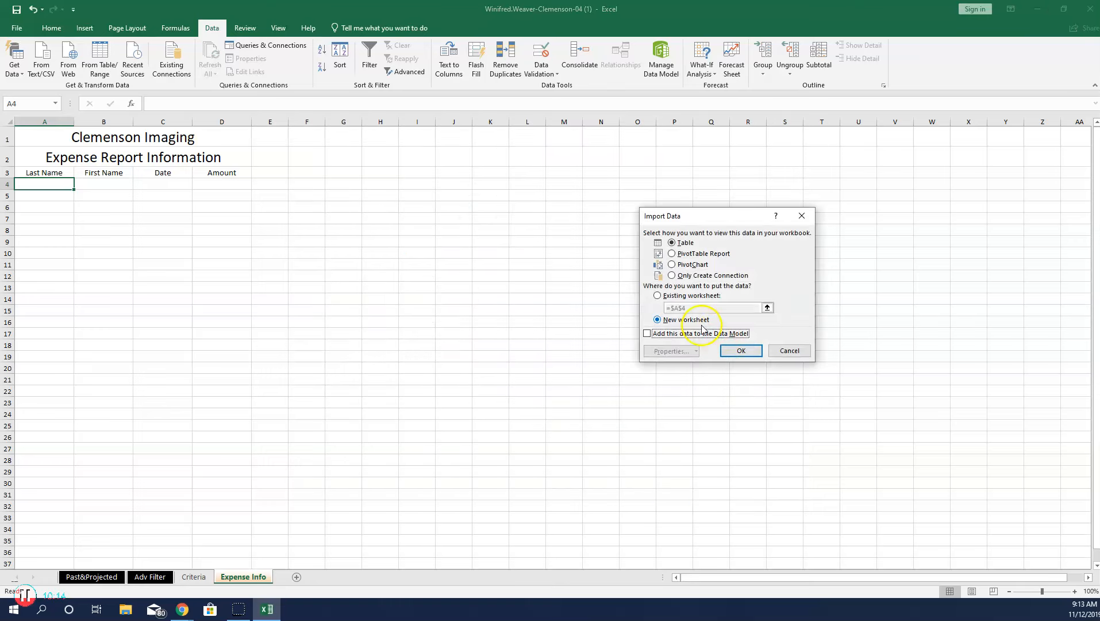
left_click(658, 295)
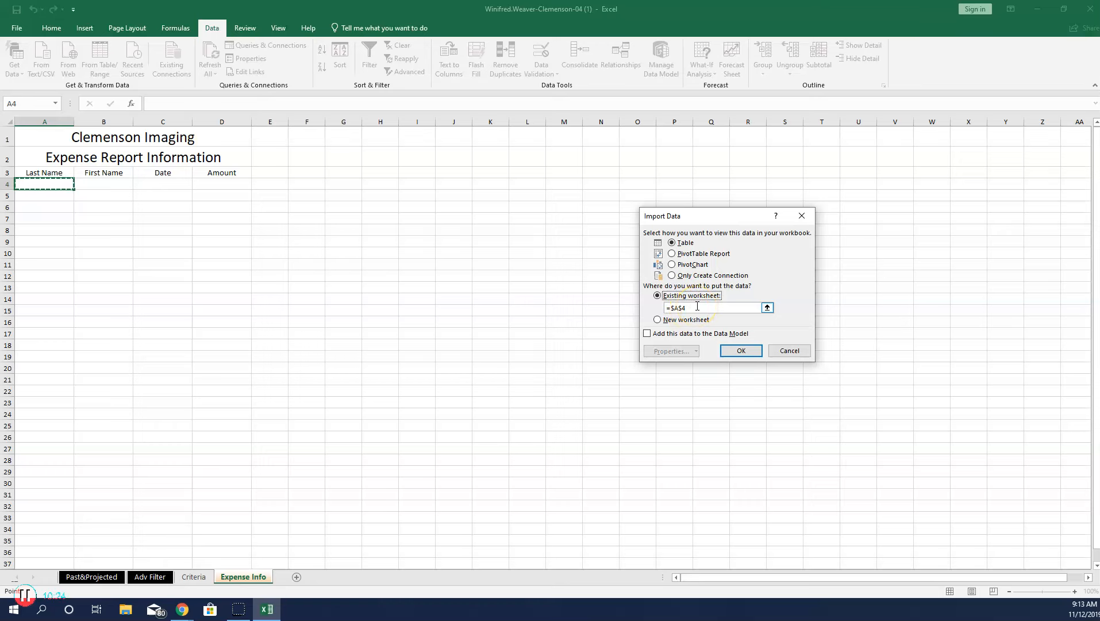
left_click(742, 352)
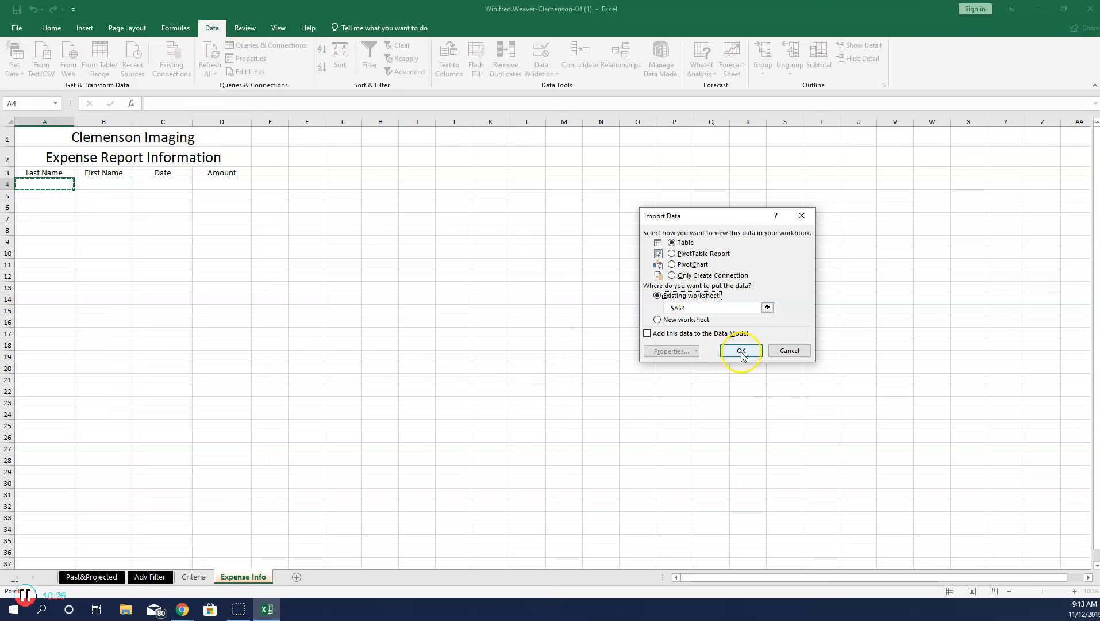
left_click(741, 352)
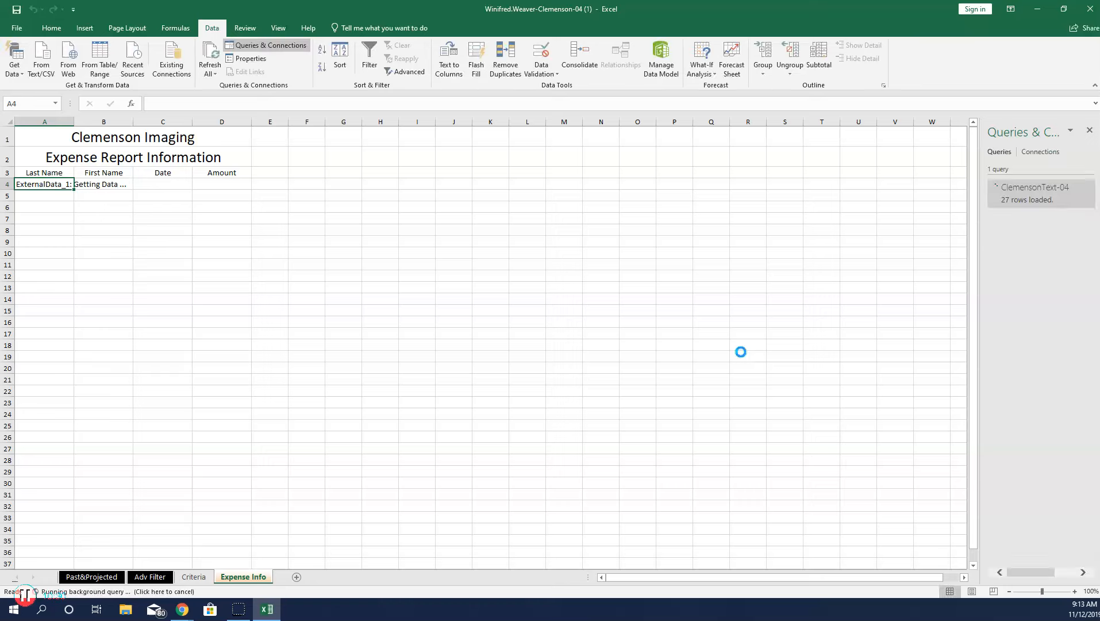
left_click(714, 358)
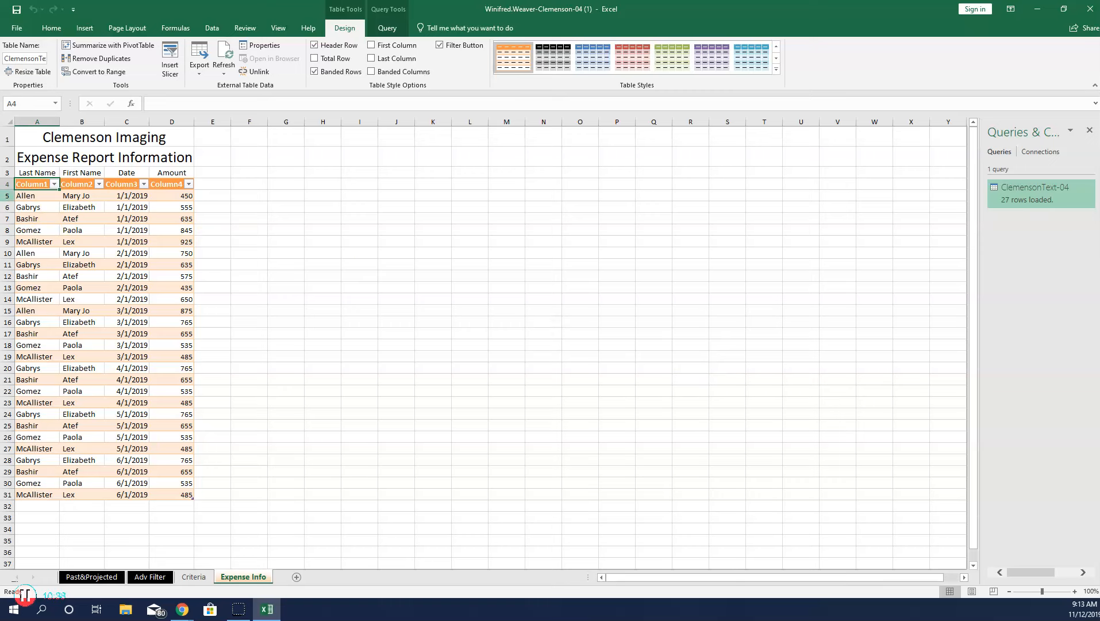
Move the headings Last Name, First Name, Date and Amount from A3:D3 over the table's header row A4:D4.
left_click(29, 173)
left_click_drag(29, 173, 169, 171)
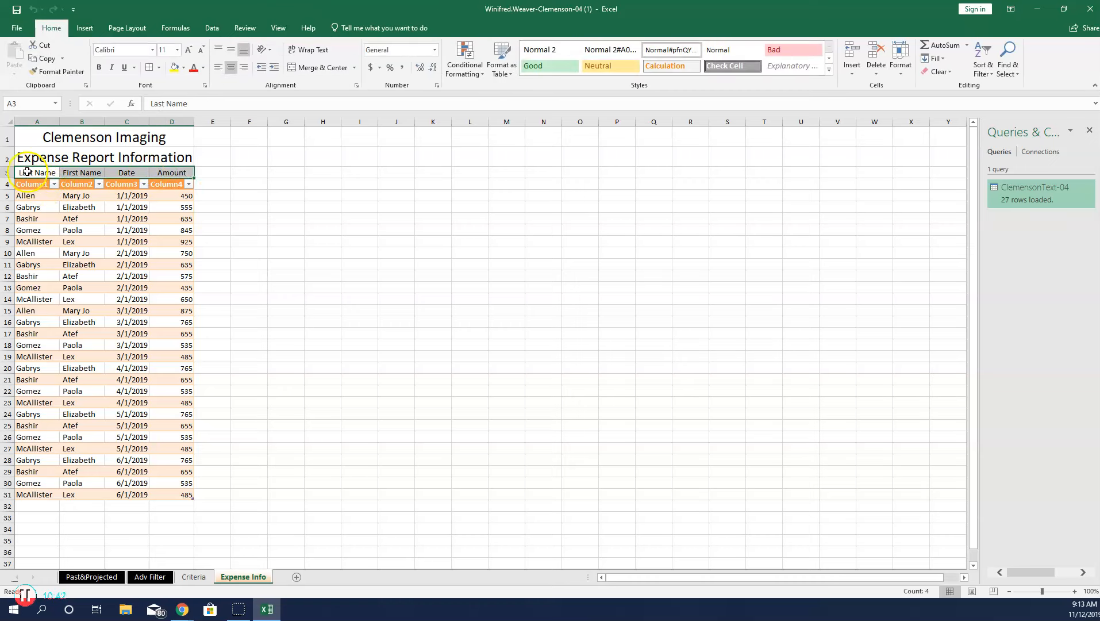
right_click(165, 173)
left_click(192, 192)
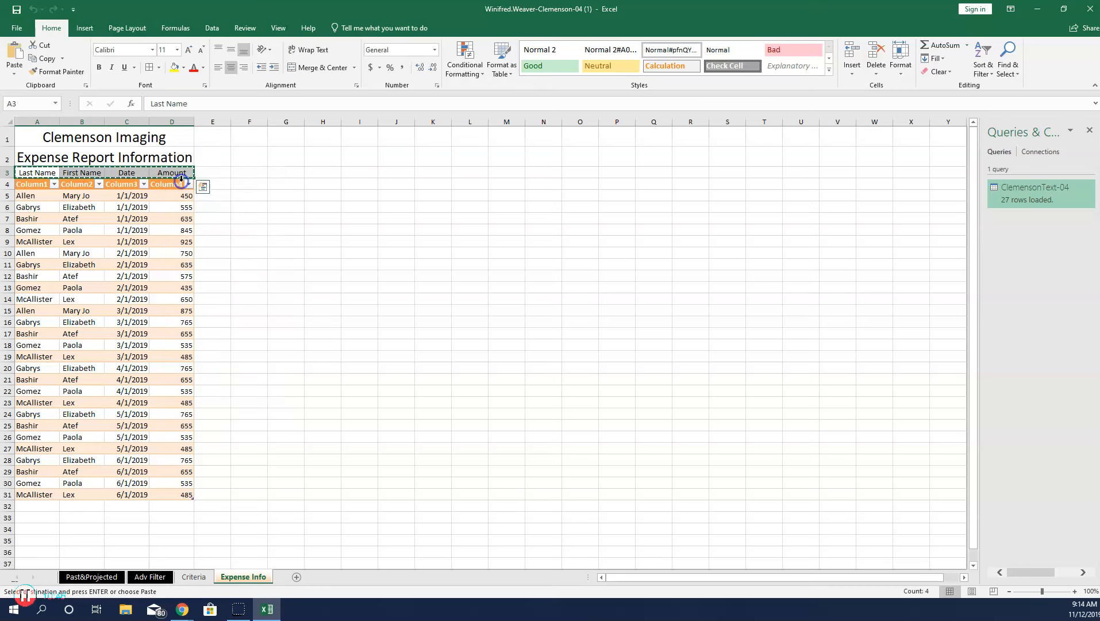
left_click(26, 183)
left_click_drag(26, 183, 174, 184)
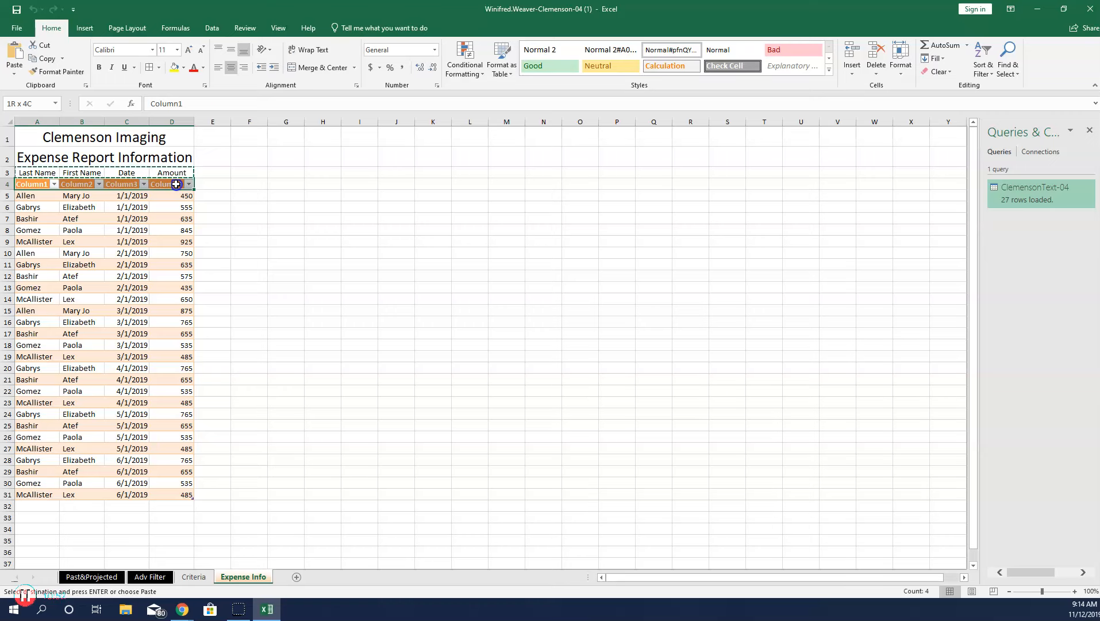
key("ctrl+v")
right_click(176, 183)
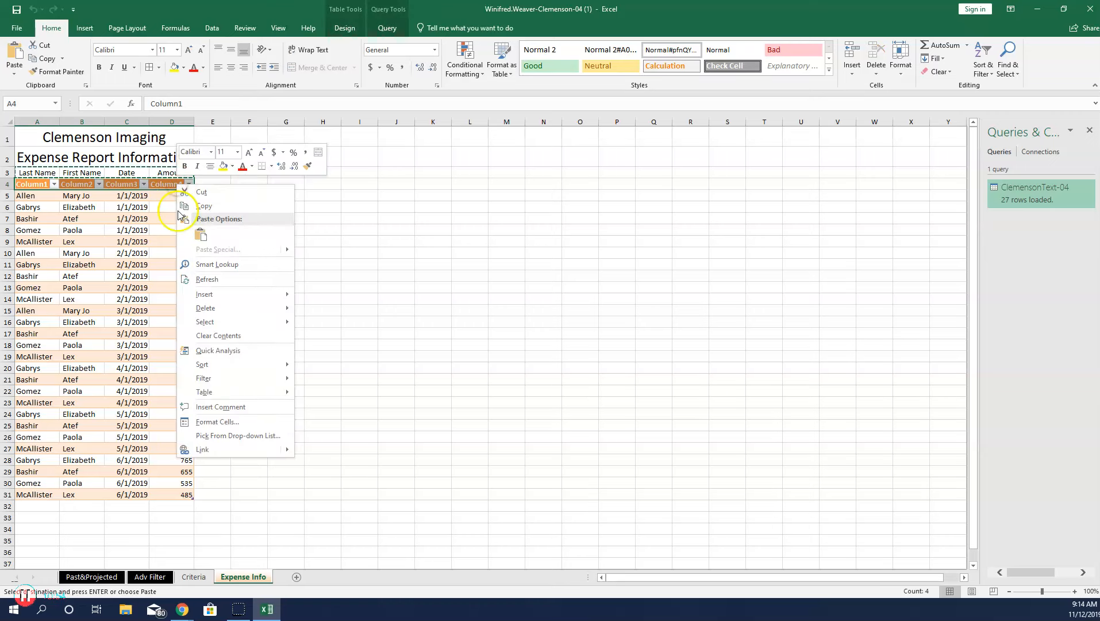
left_click(200, 233)
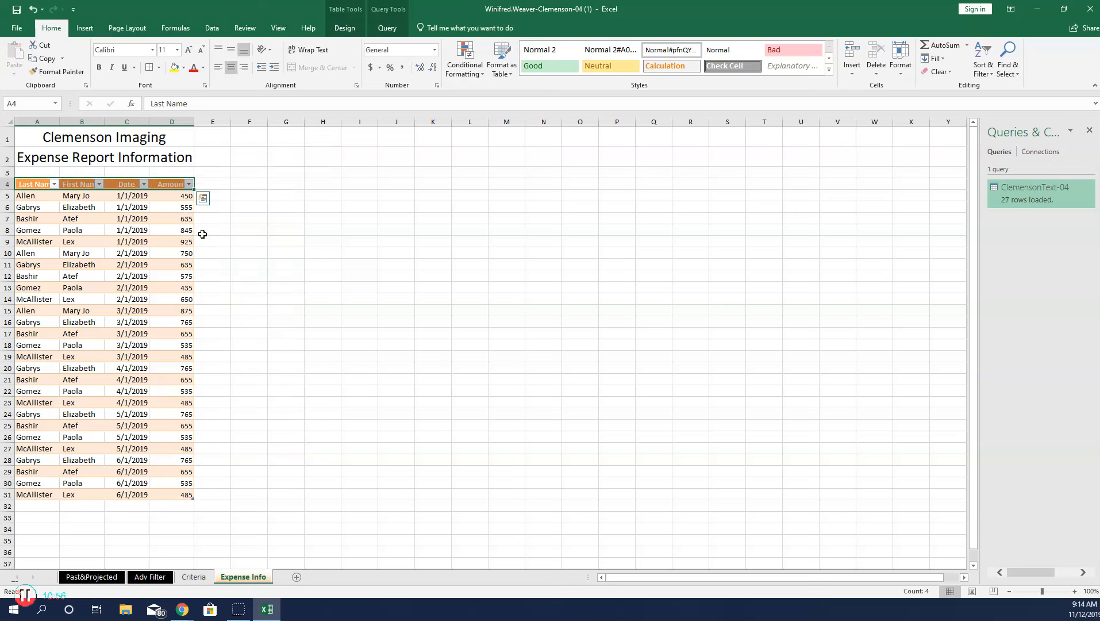
Convert the imported expense table to a normal range and remove its query definition.
left_click(31, 195)
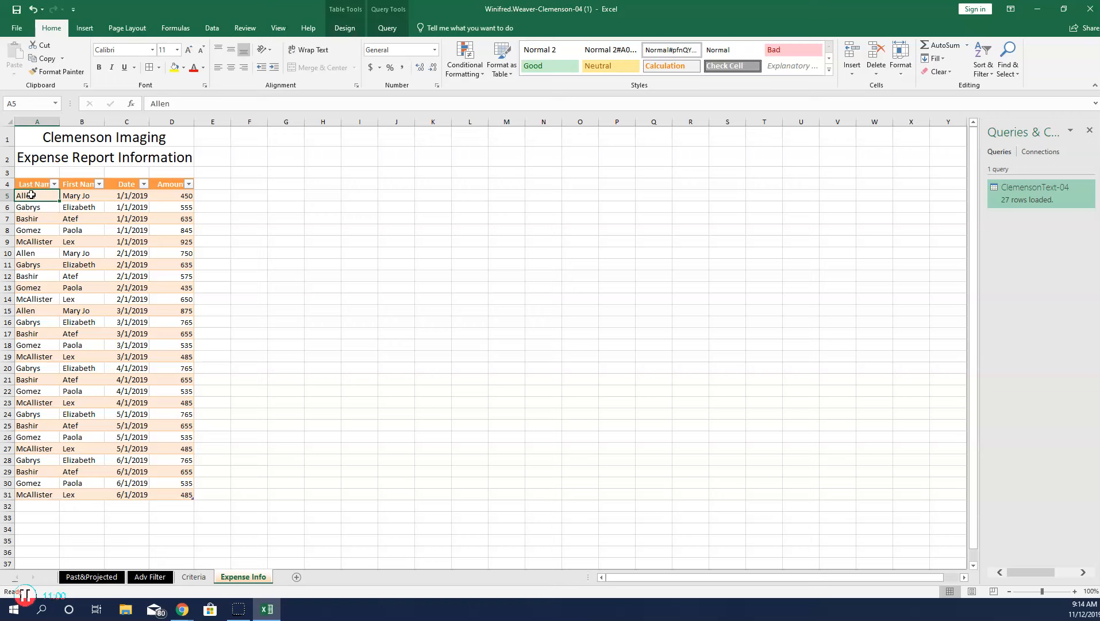
left_click(347, 28)
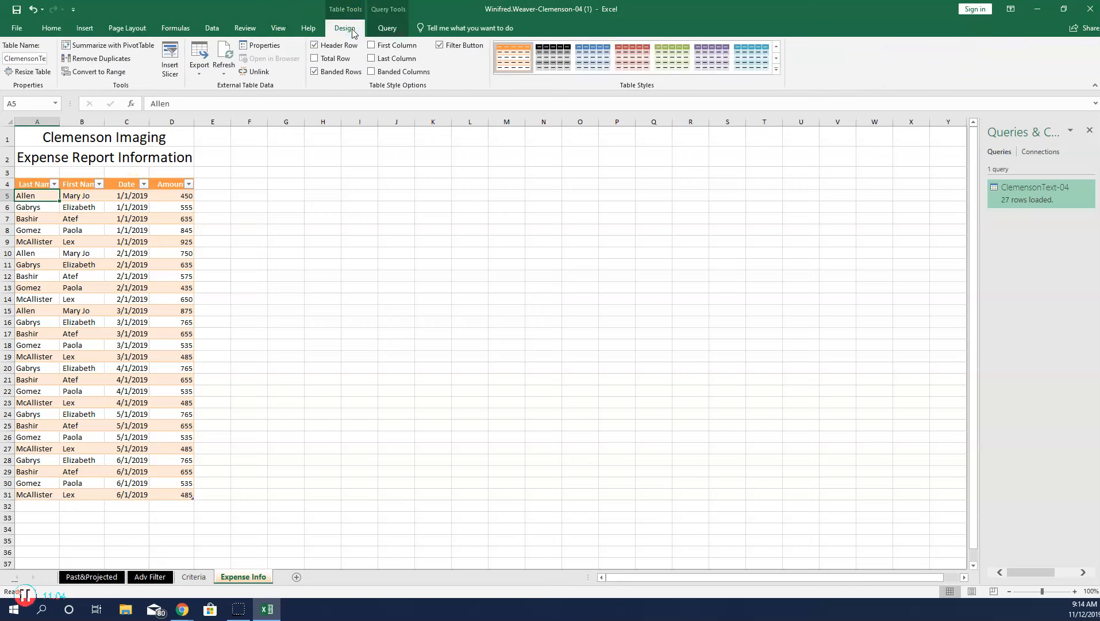
left_click(118, 73)
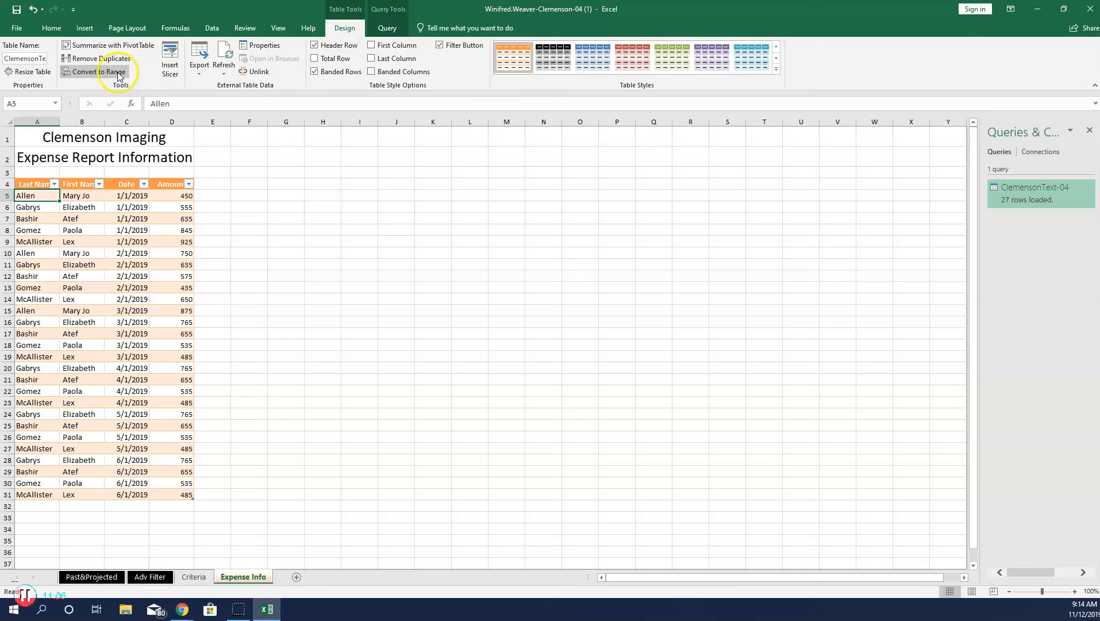
left_click(123, 75)
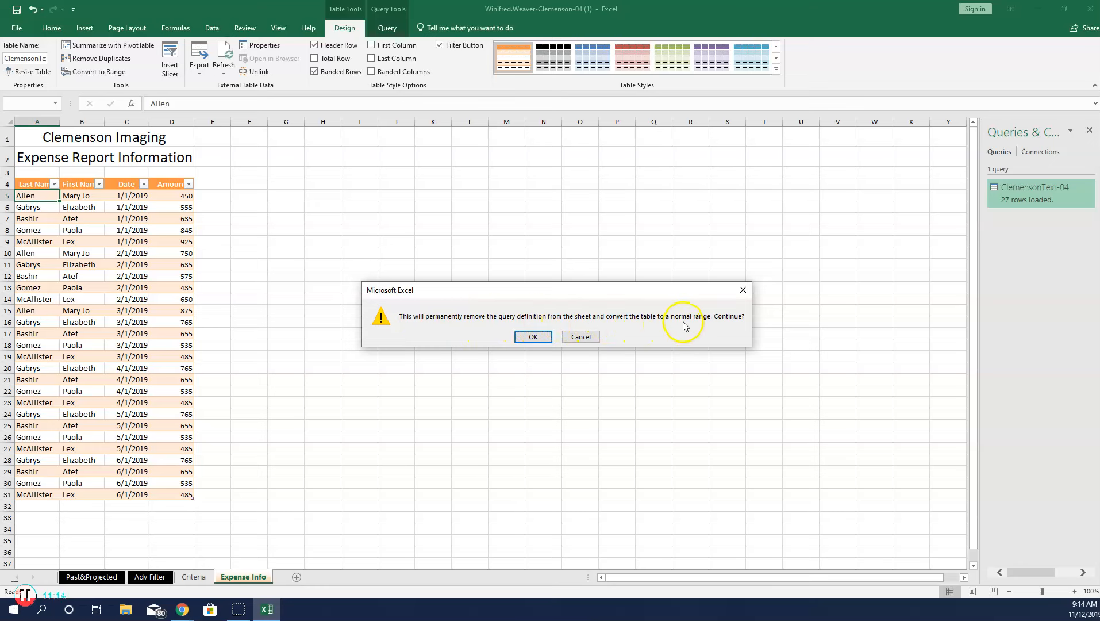
left_click(532, 337)
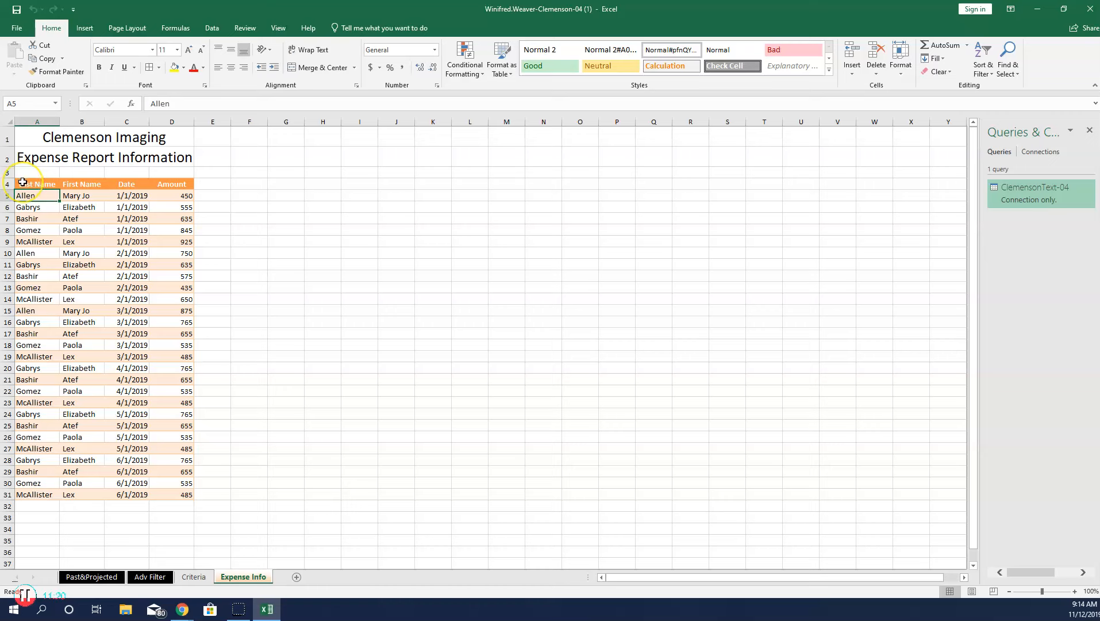
Clear the formats from A4:D31 and set the font size of those cells to 11.
left_click_drag(24, 184, 187, 494)
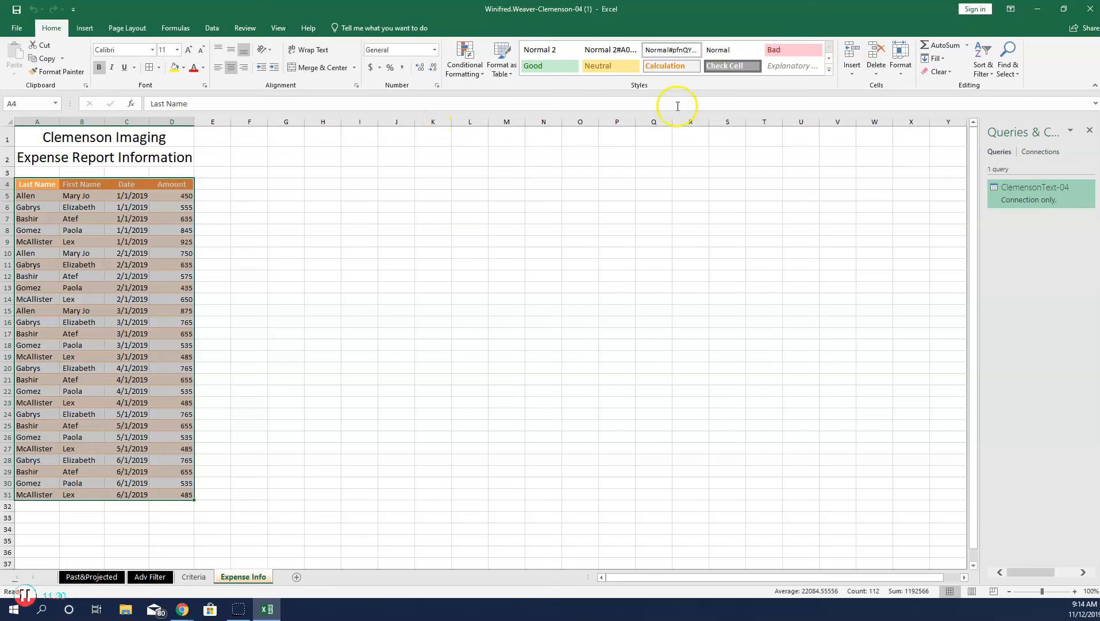
left_click(950, 73)
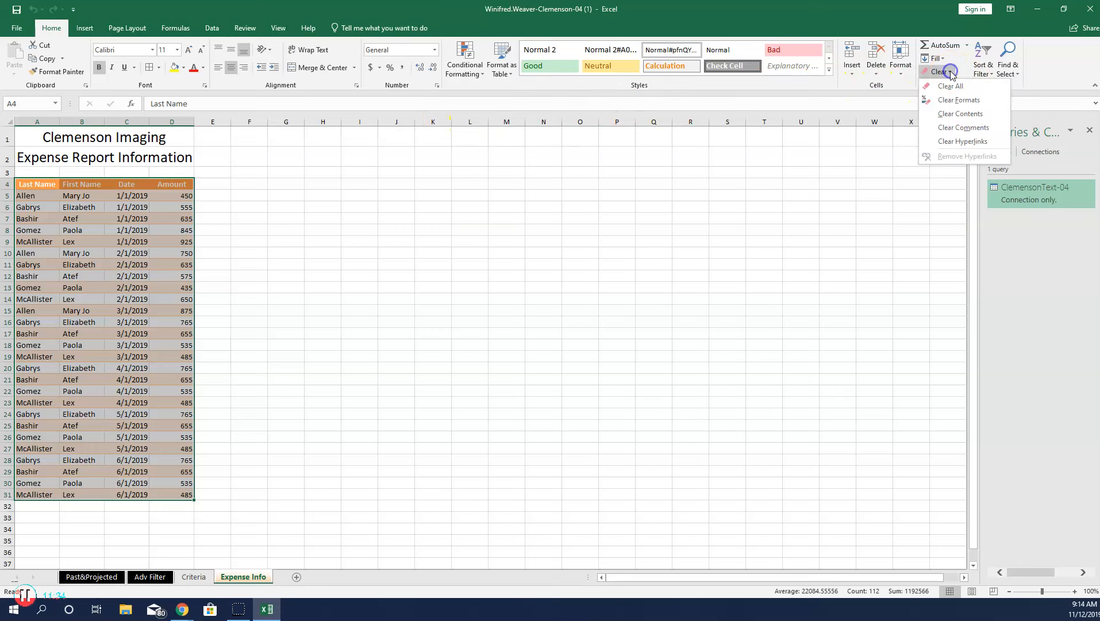
left_click(953, 105)
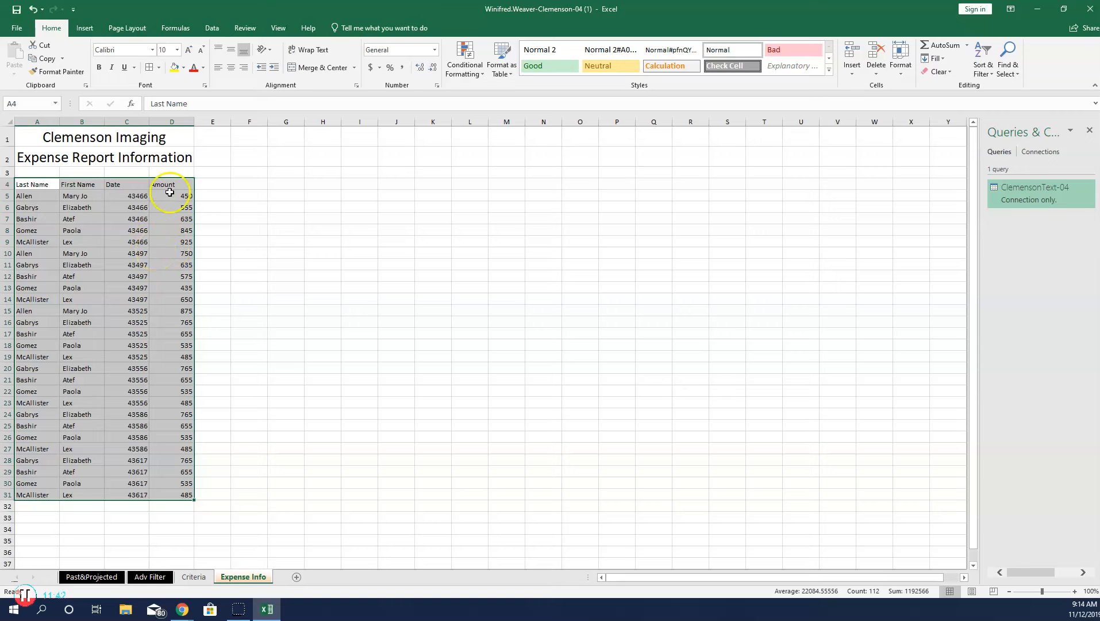
left_click(177, 50)
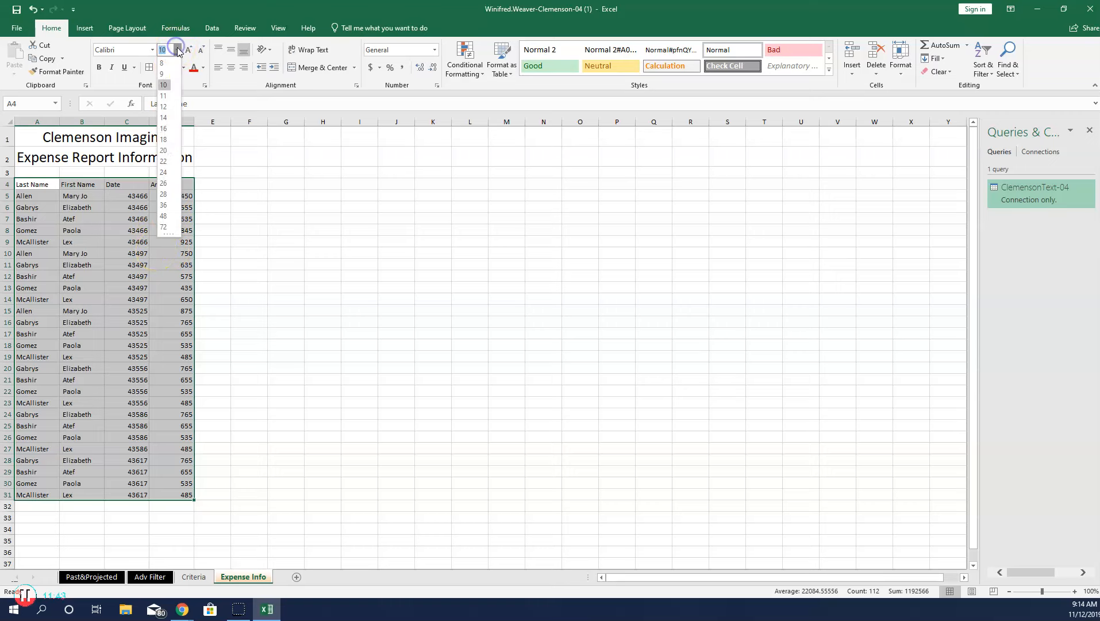
left_click(167, 96)
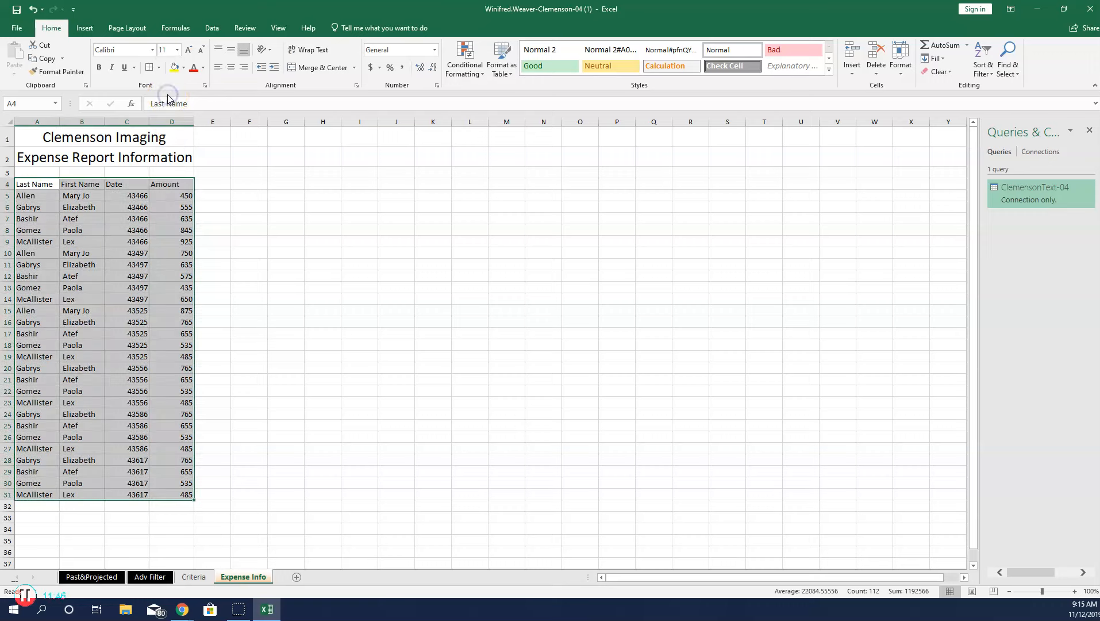
Center the column headings in A4:D4 horizontally.
left_click(26, 183)
left_click_drag(26, 184, 174, 184)
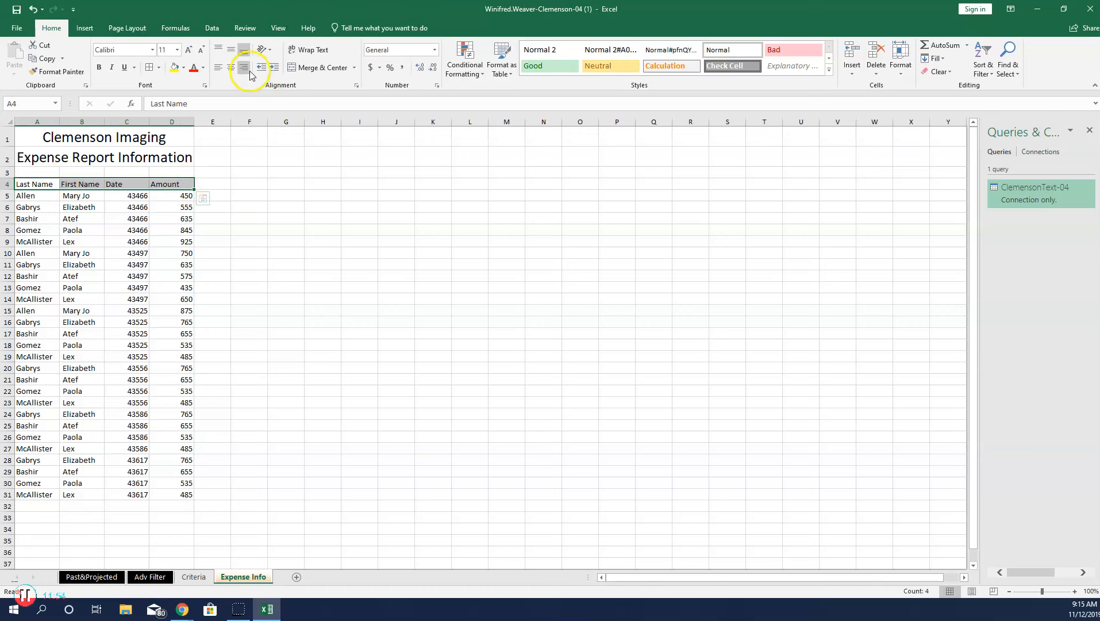
left_click(231, 75)
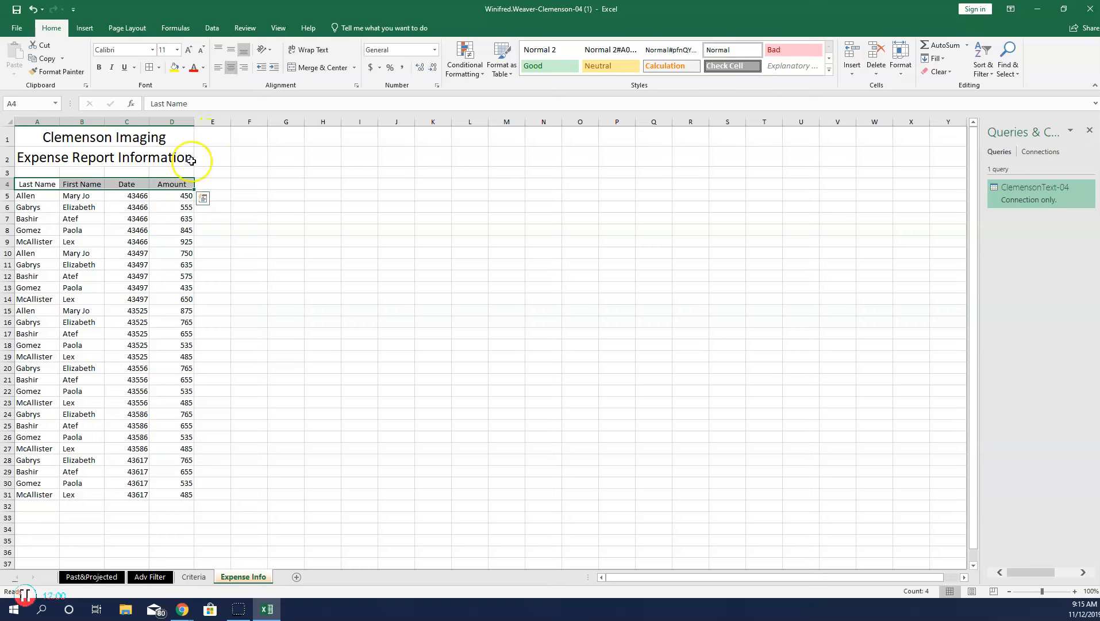
Format the Date values in C5:C31 as Short Date.
left_click_drag(127, 196, 145, 491)
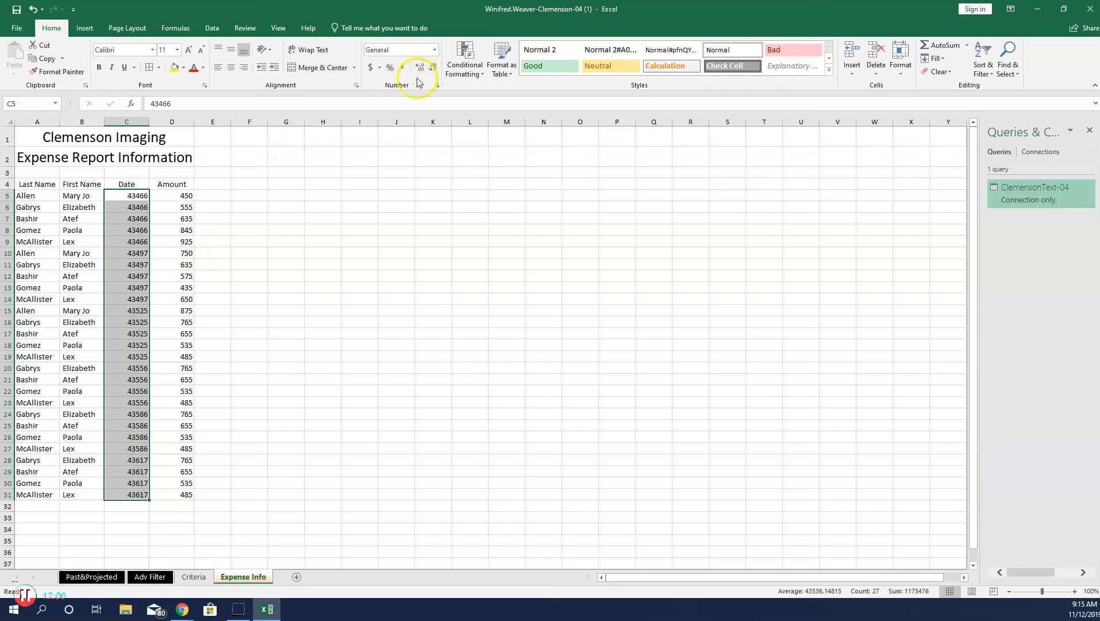
left_click(435, 50)
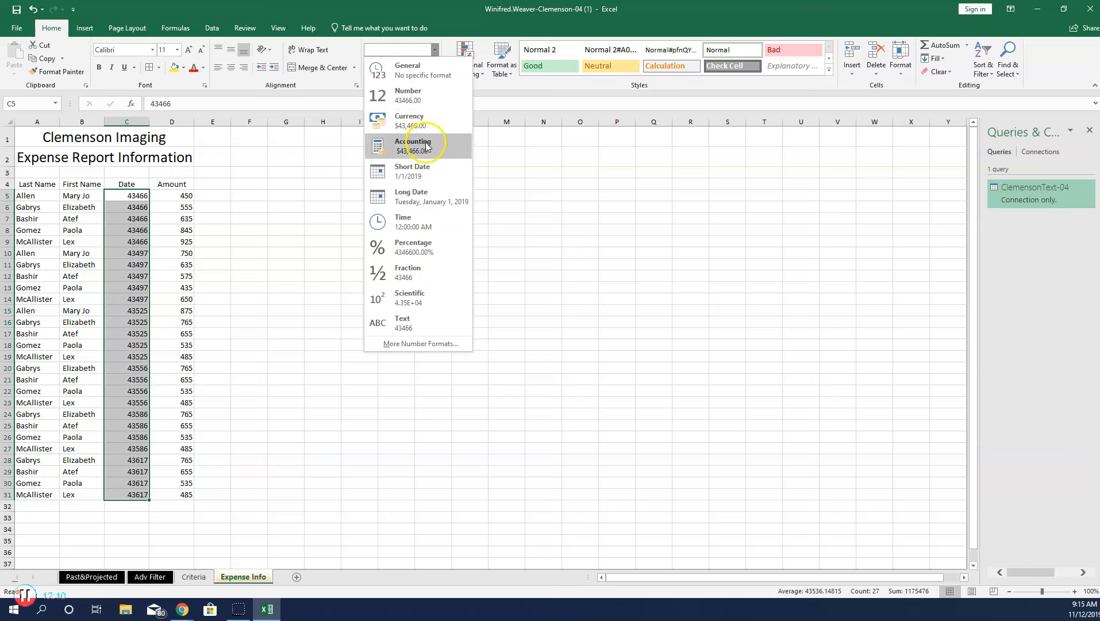
left_click(430, 173)
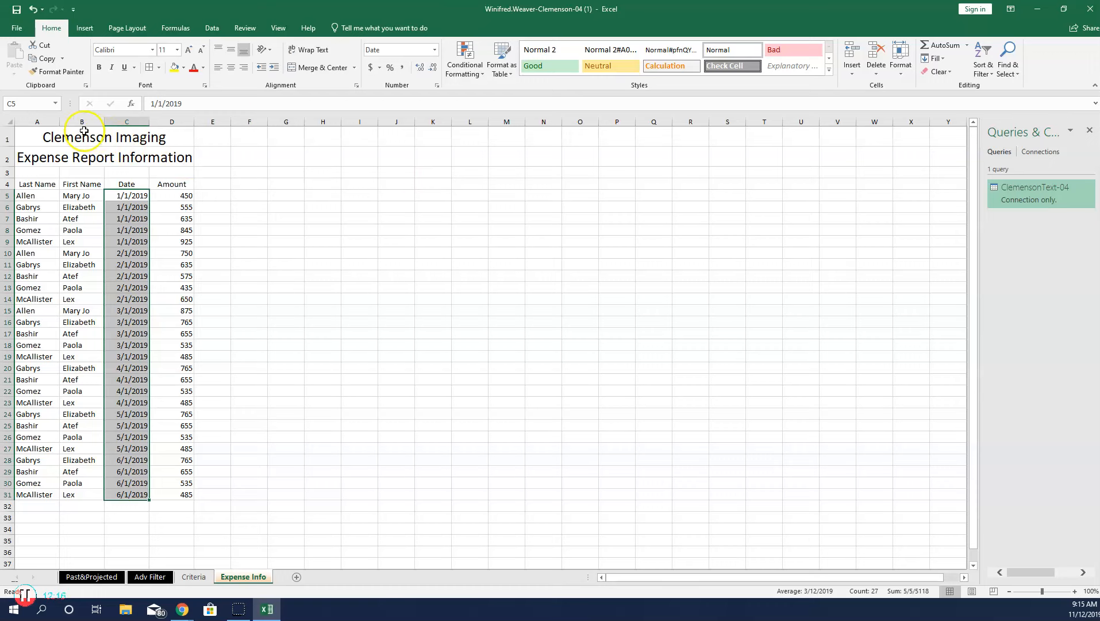
Set the width of columns A:D to 12.14 and close the Queries & Connections pane.
left_click_drag(35, 121, 171, 119)
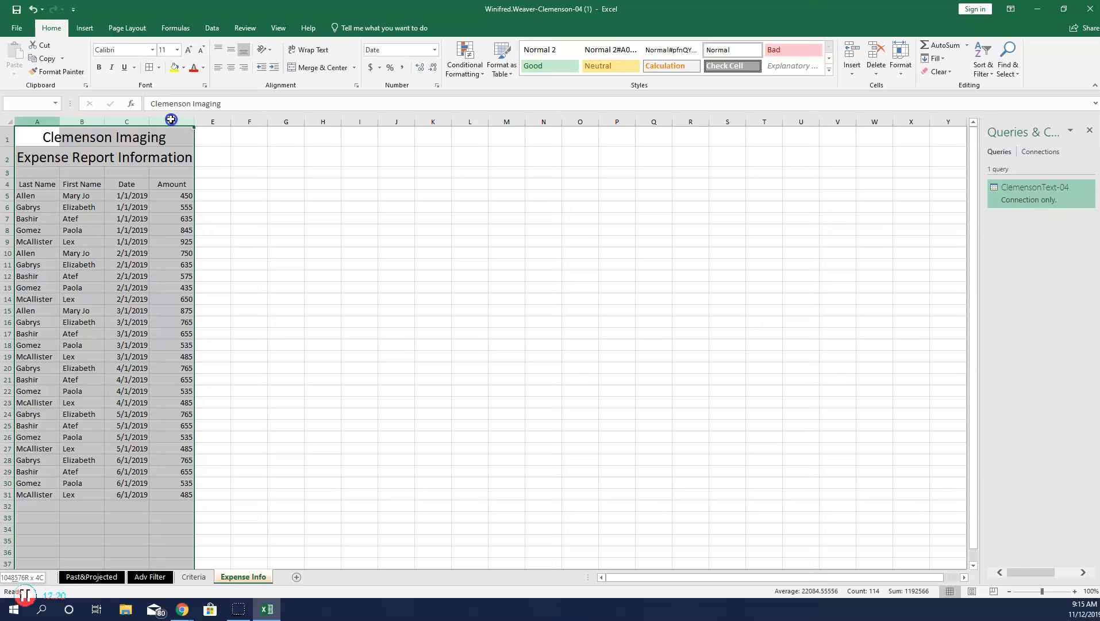
left_click_drag(171, 119, 171, 119)
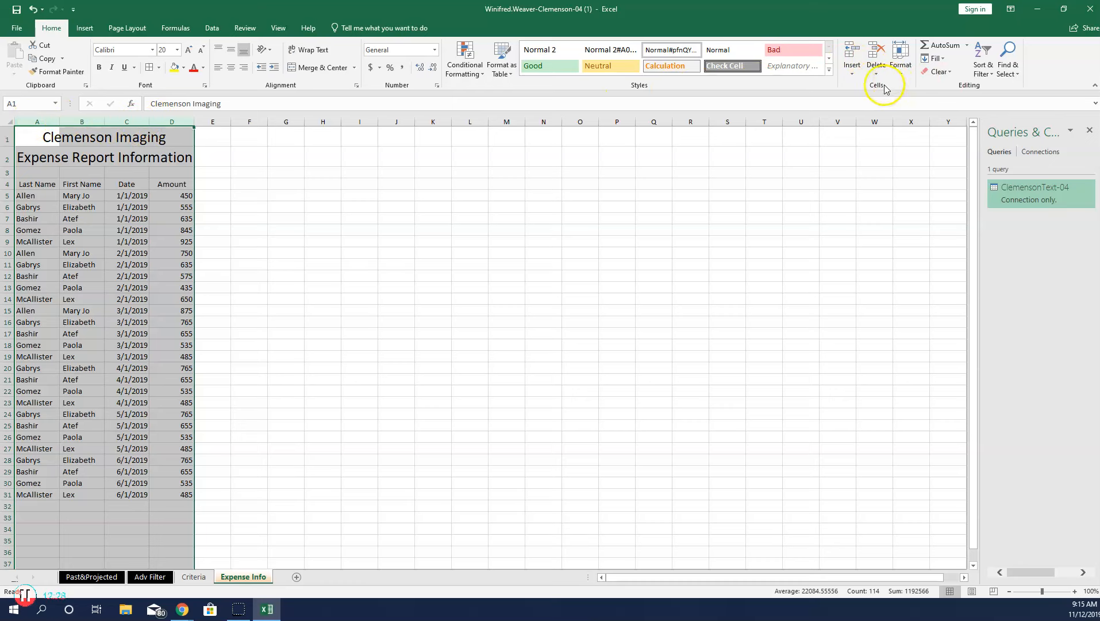
left_click(901, 69)
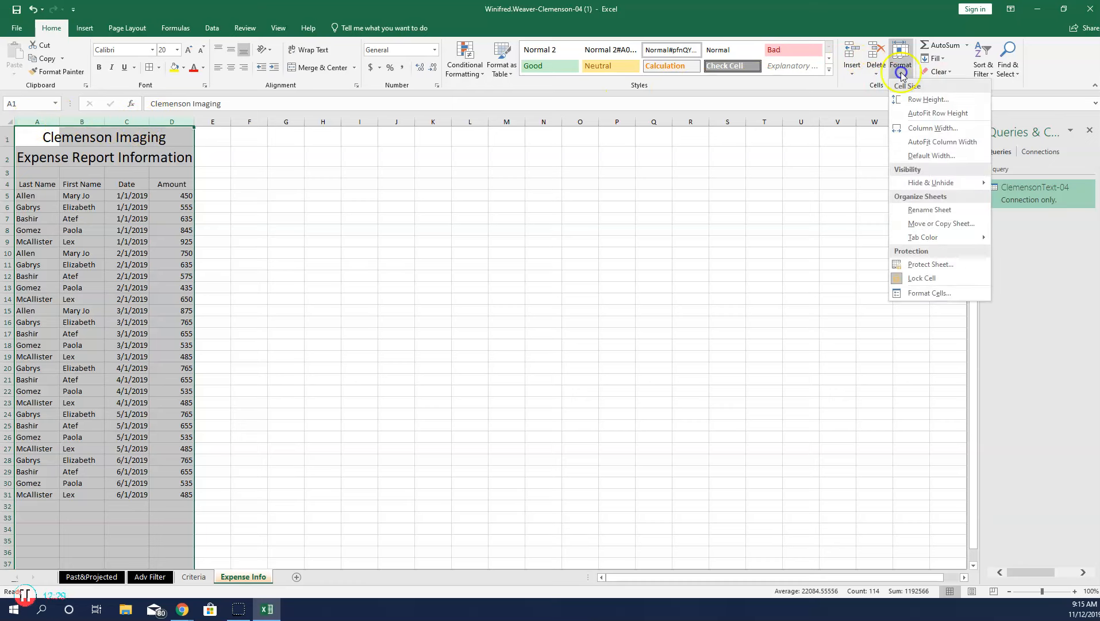
left_click(918, 131)
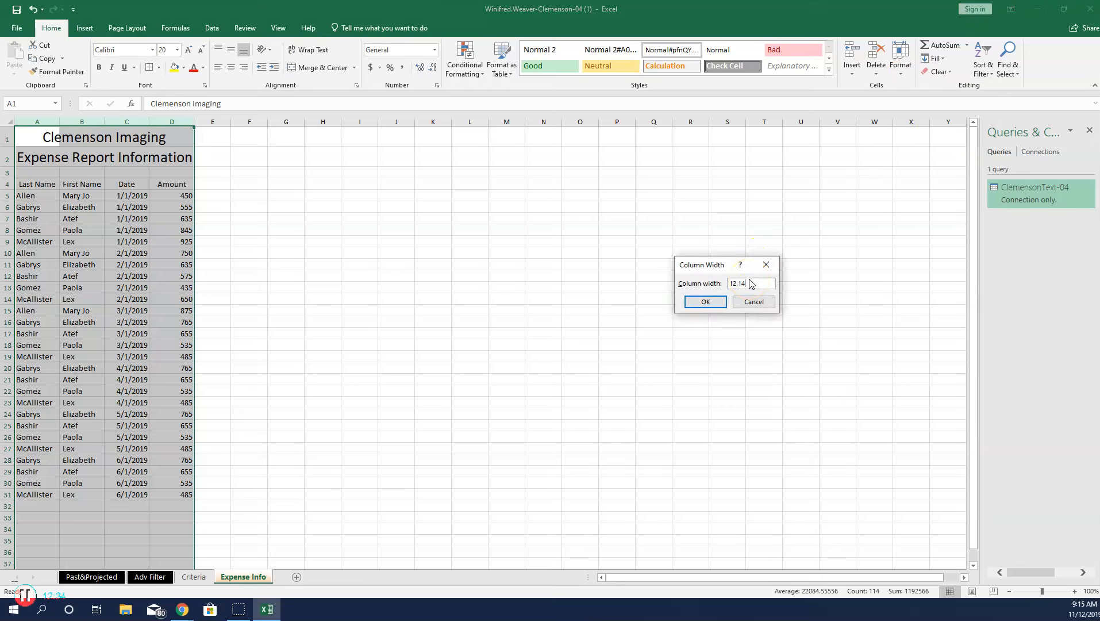
left_click(711, 302)
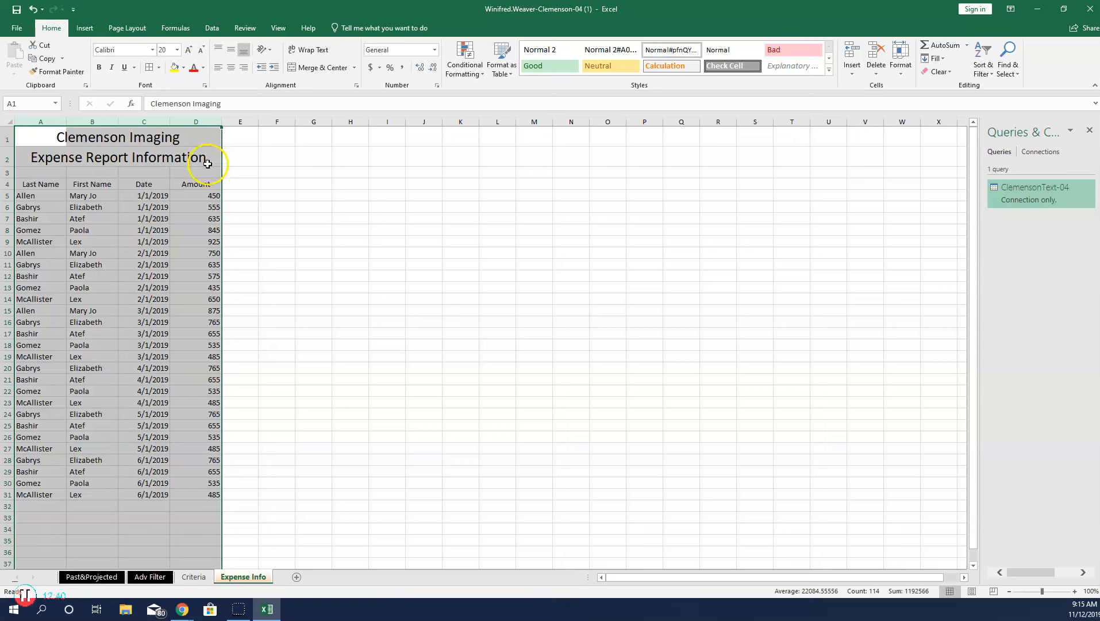
left_click(72, 171)
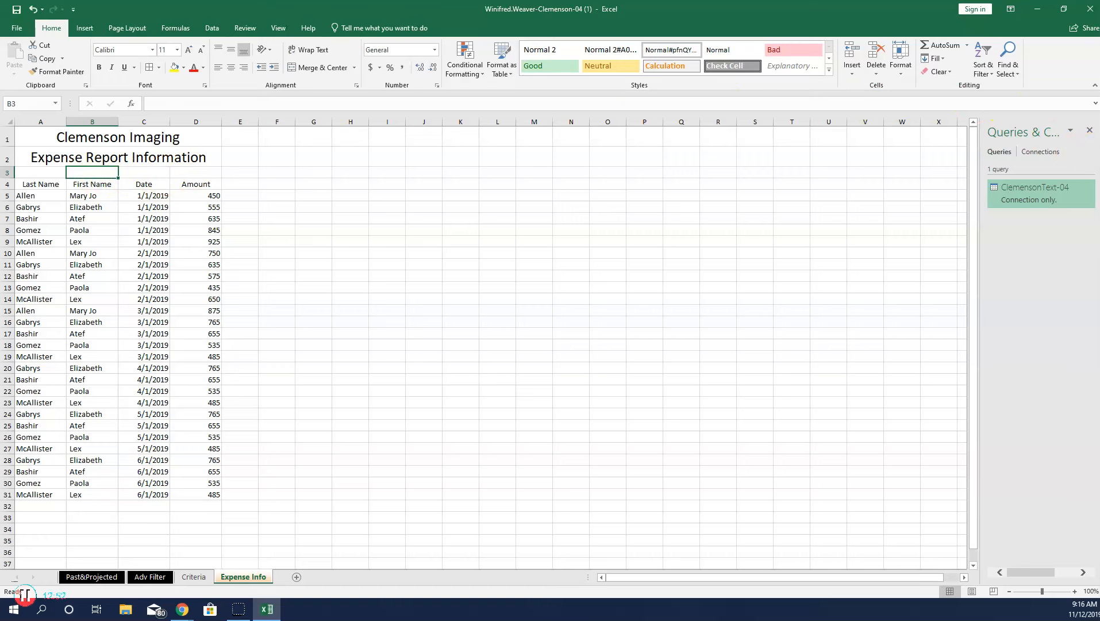
left_click(1091, 136)
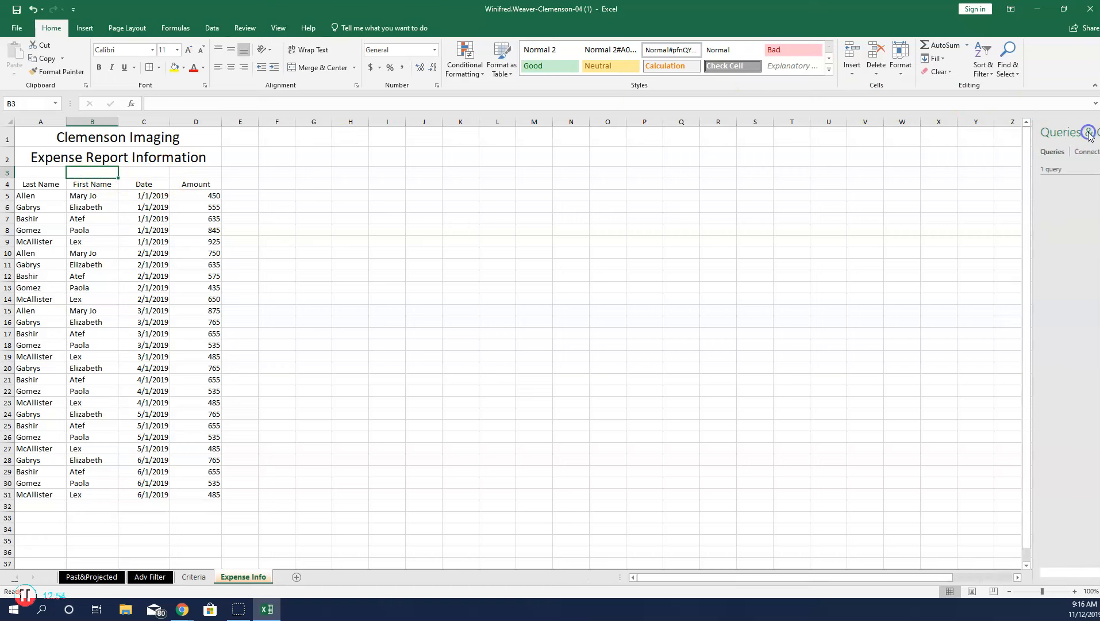
Sort the expense records by Last Name in ascending order.
left_click(45, 197)
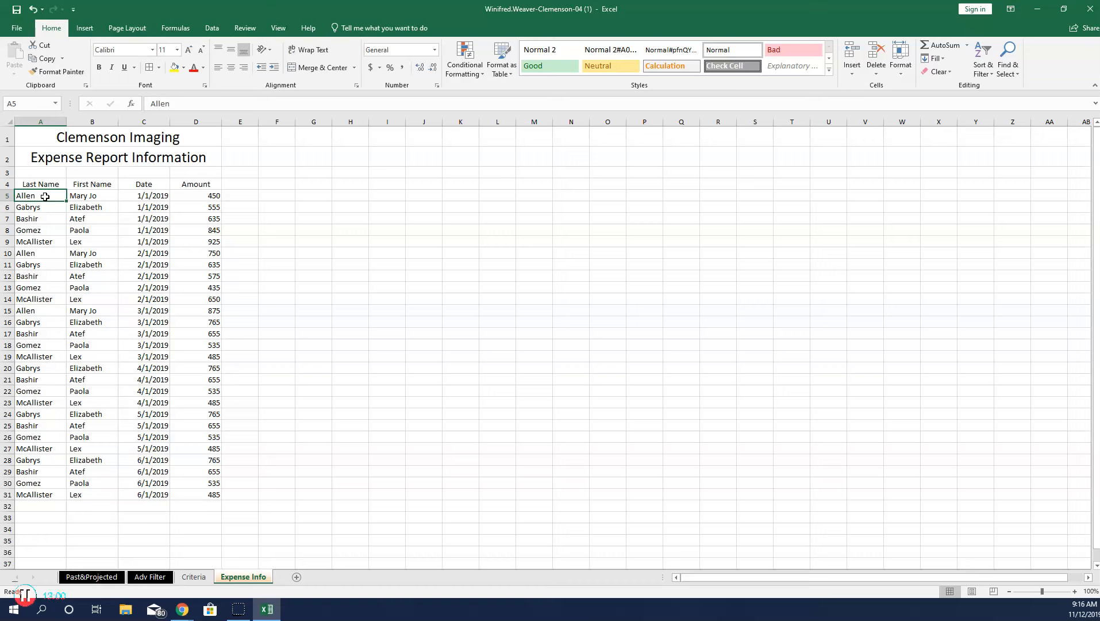
left_click(211, 29)
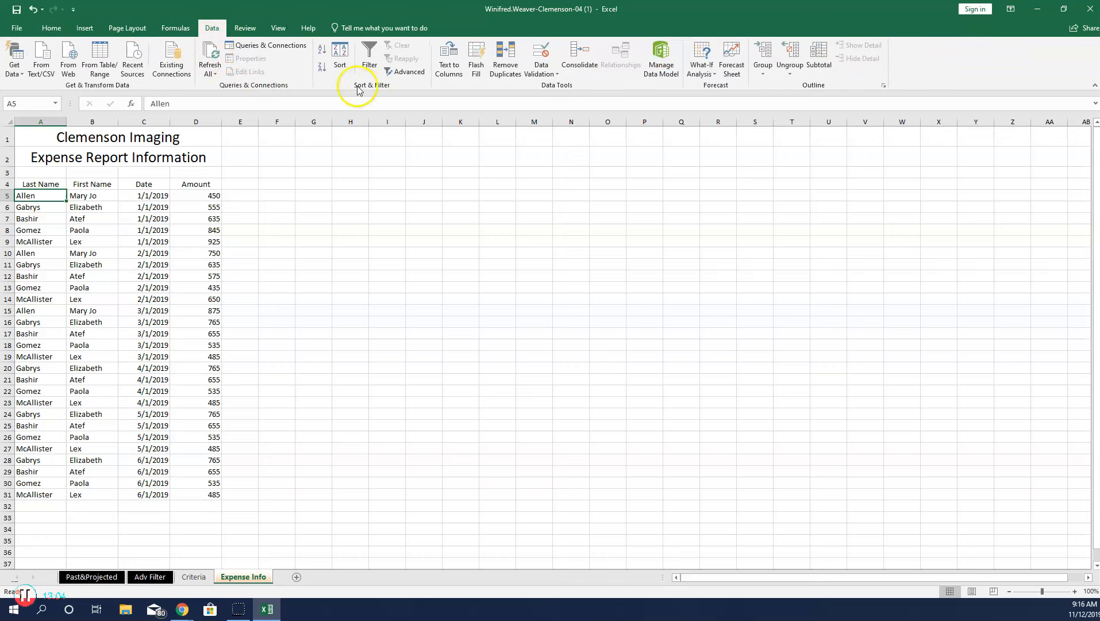
left_click(321, 55)
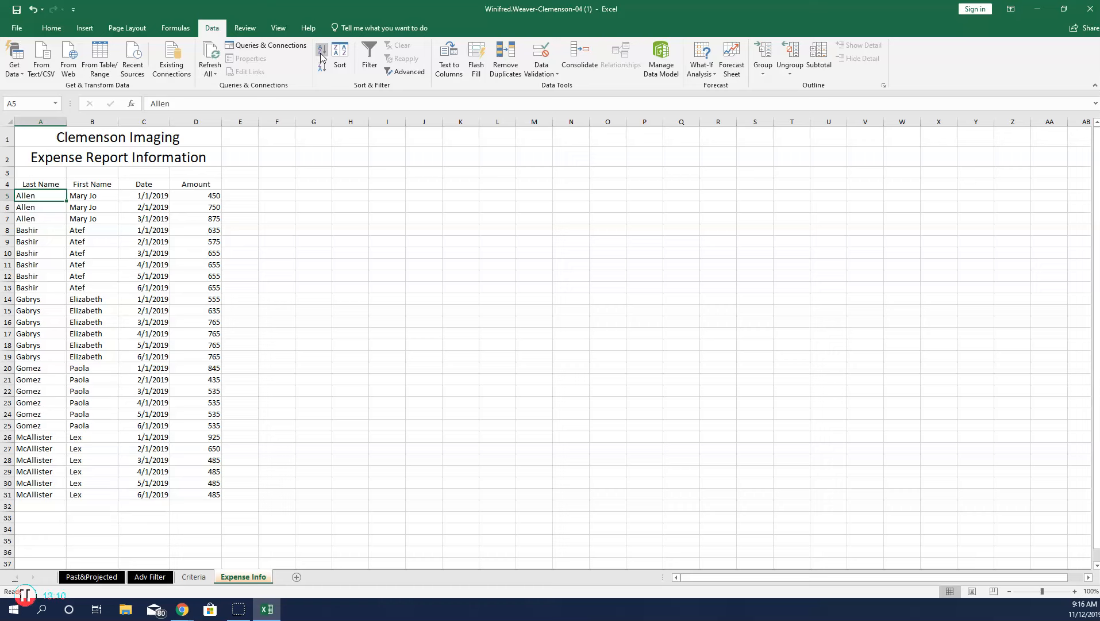
Add subtotals to the expense list that show the Average of Amount at each change in Last Name.
left_click(819, 68)
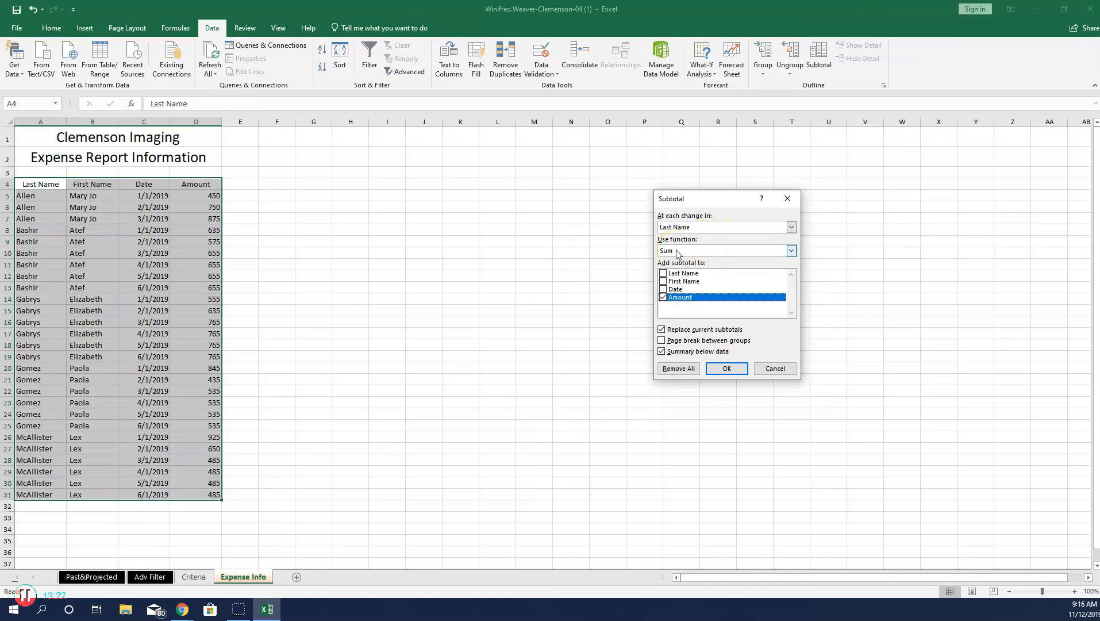
left_click(791, 251)
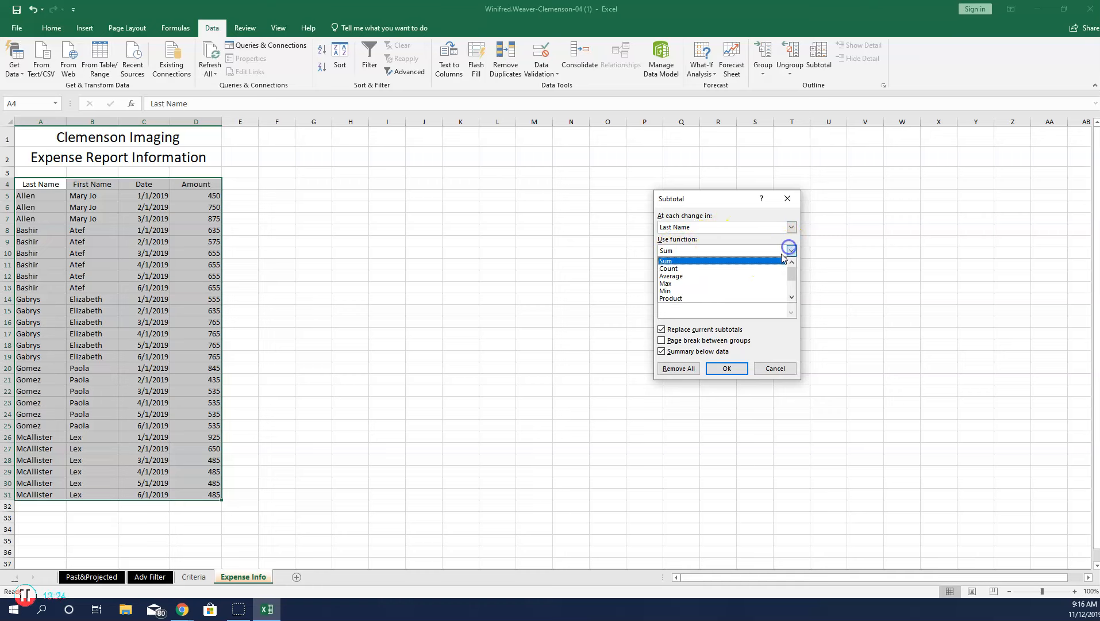
left_click(743, 283)
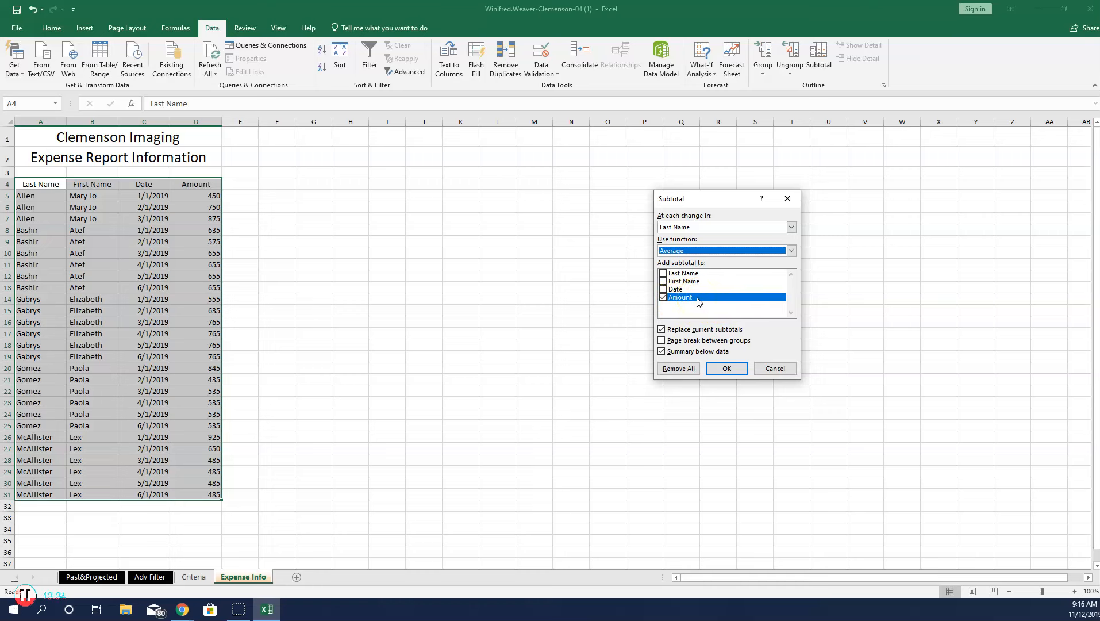
left_click(726, 369)
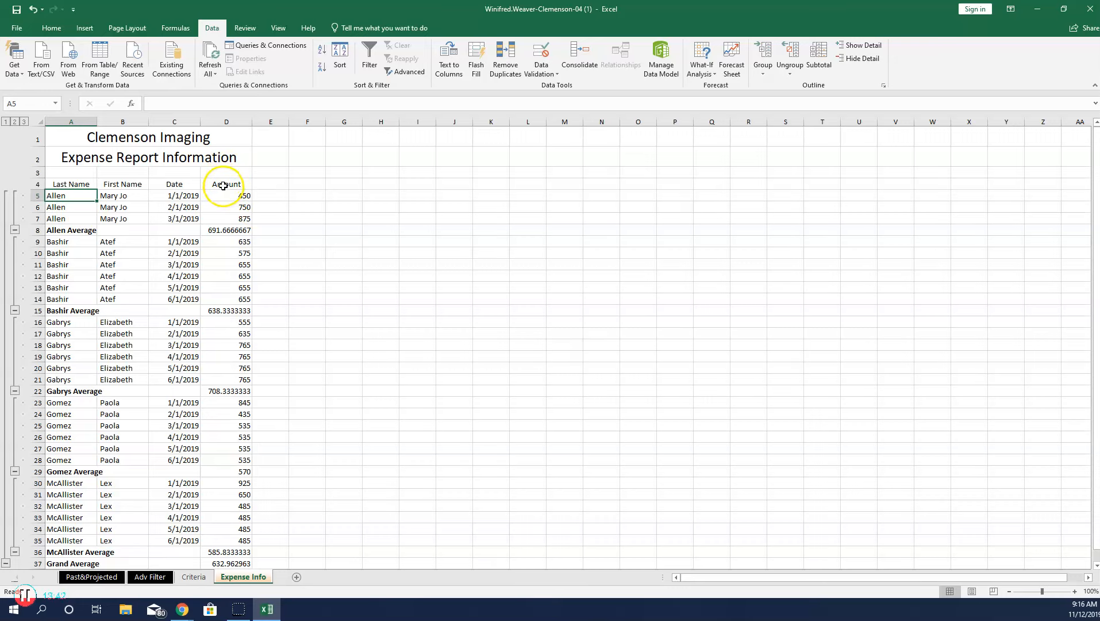
Format the Amount values in column D as Currency with no decimal places.
left_click(234, 118)
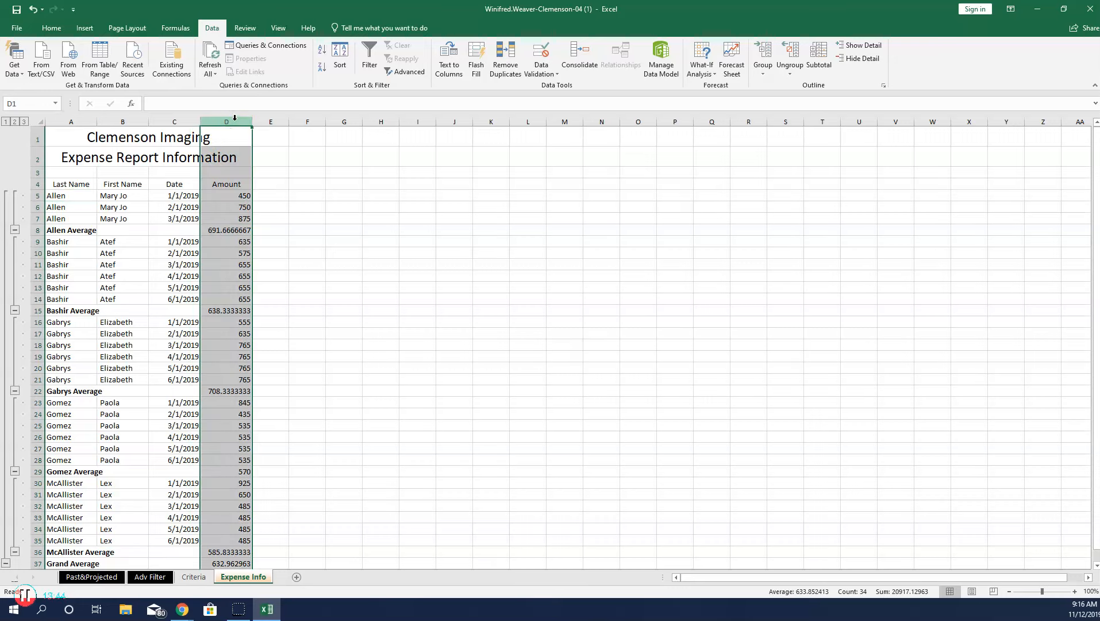
left_click(52, 28)
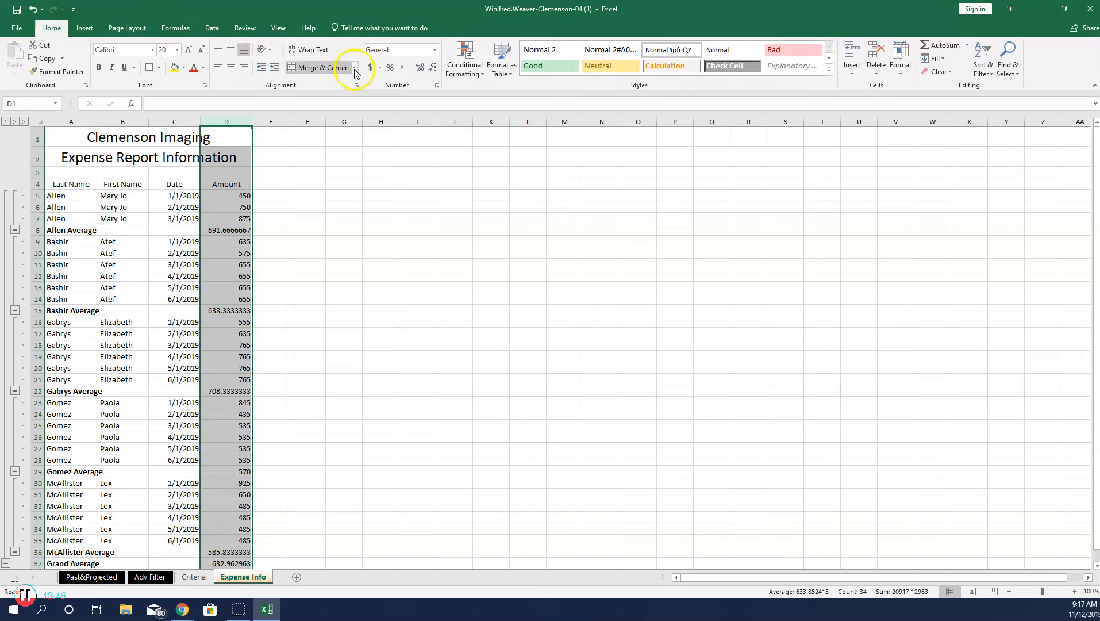
left_click(435, 52)
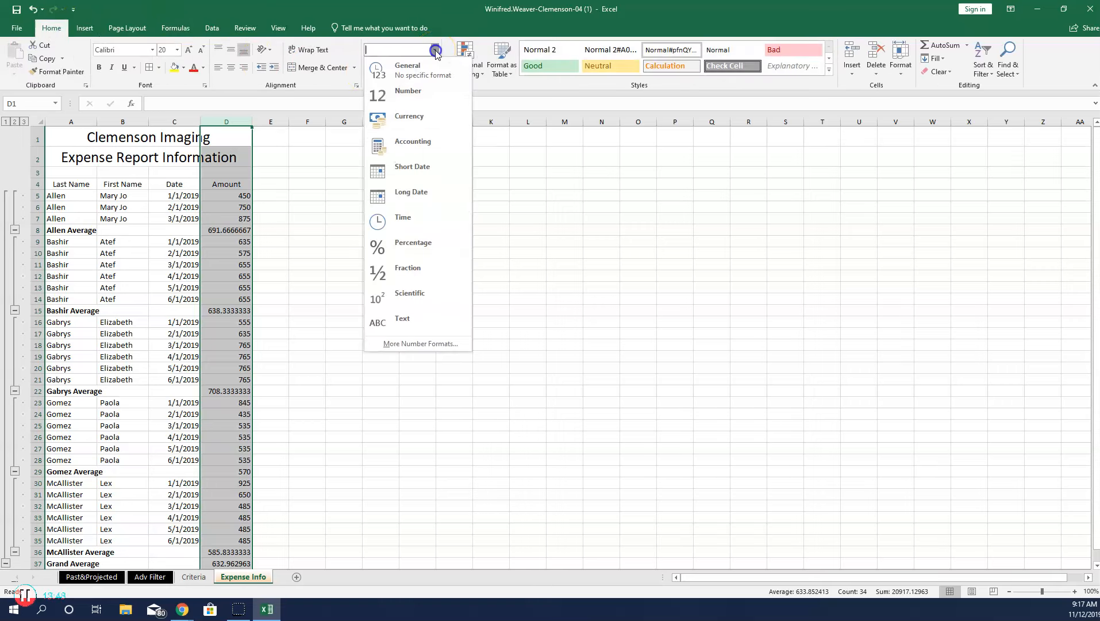
left_click(419, 120)
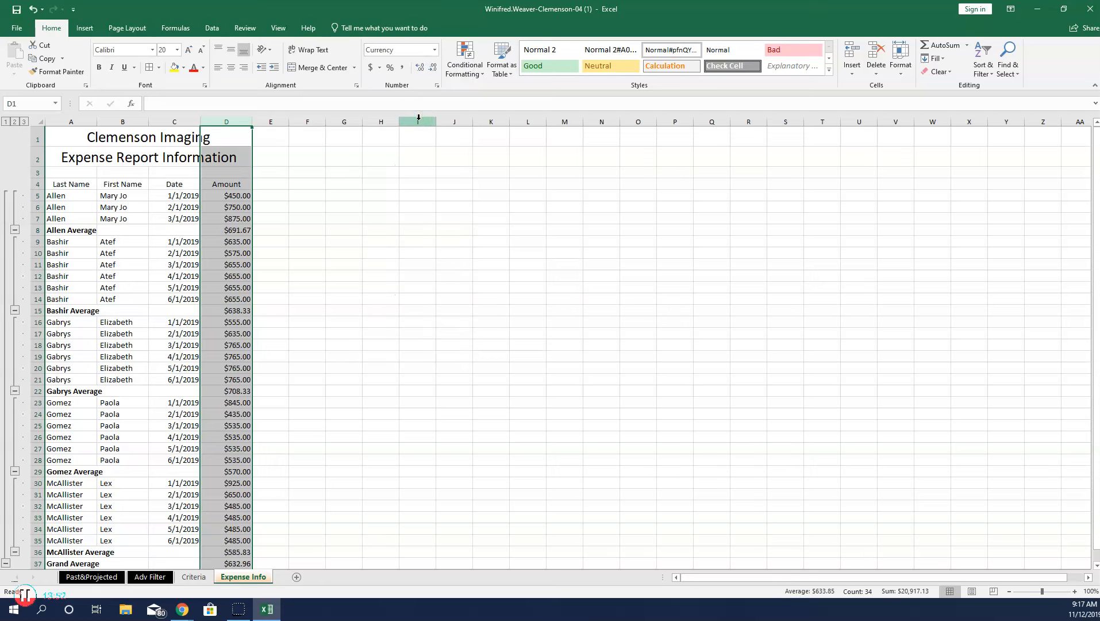
left_click(433, 71)
left_click(433, 71)
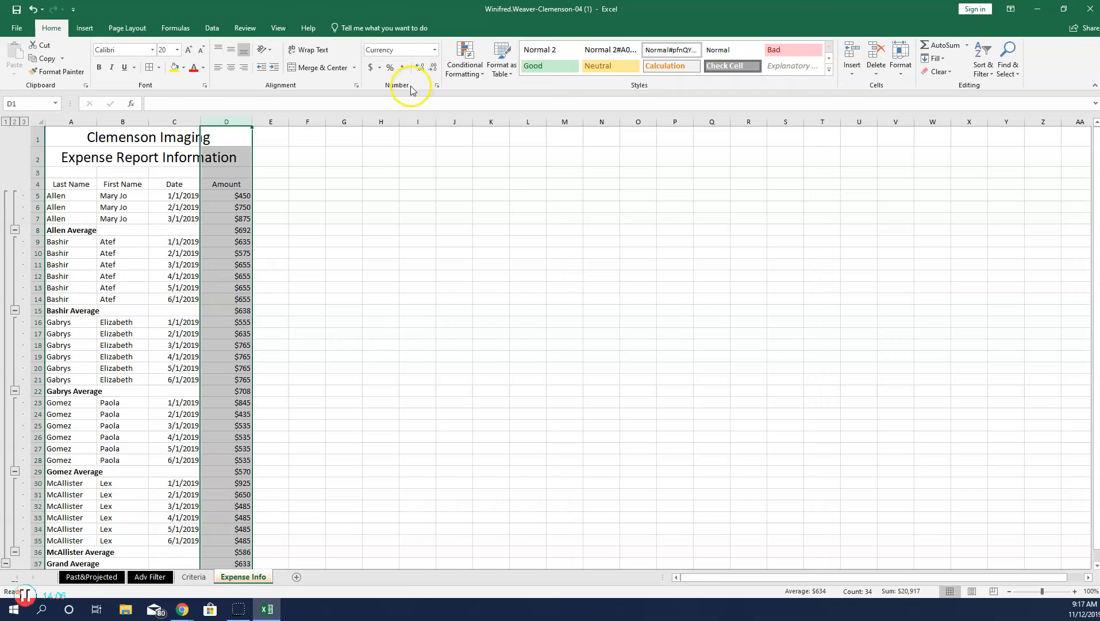
Collapse the detail rows of the first and last employee groups in the subtotal outline.
left_click(15, 230)
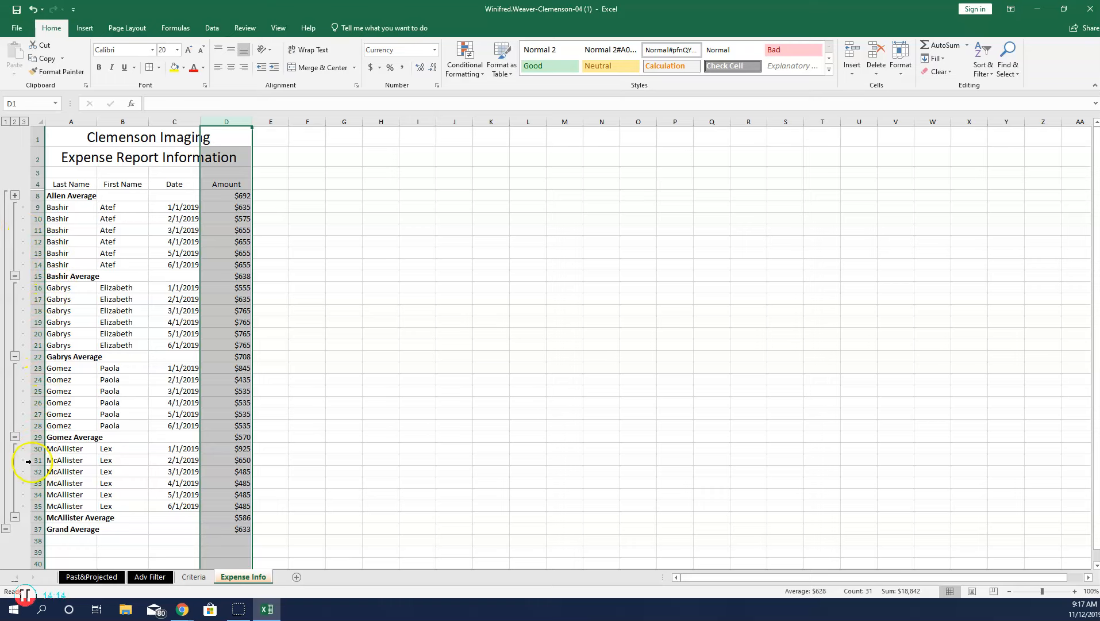
left_click(16, 518)
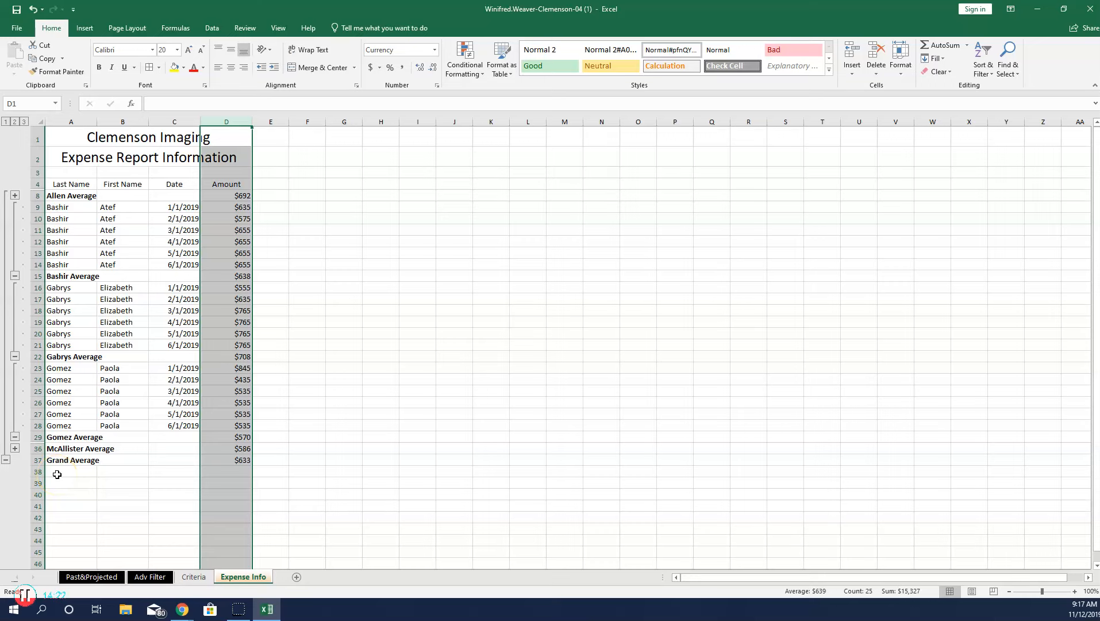
Create a PivotTable from A4:E60 on the Past&Projected sheet with Quick Analysis, summing employees, total hours and patients by Image.
left_click(92, 578)
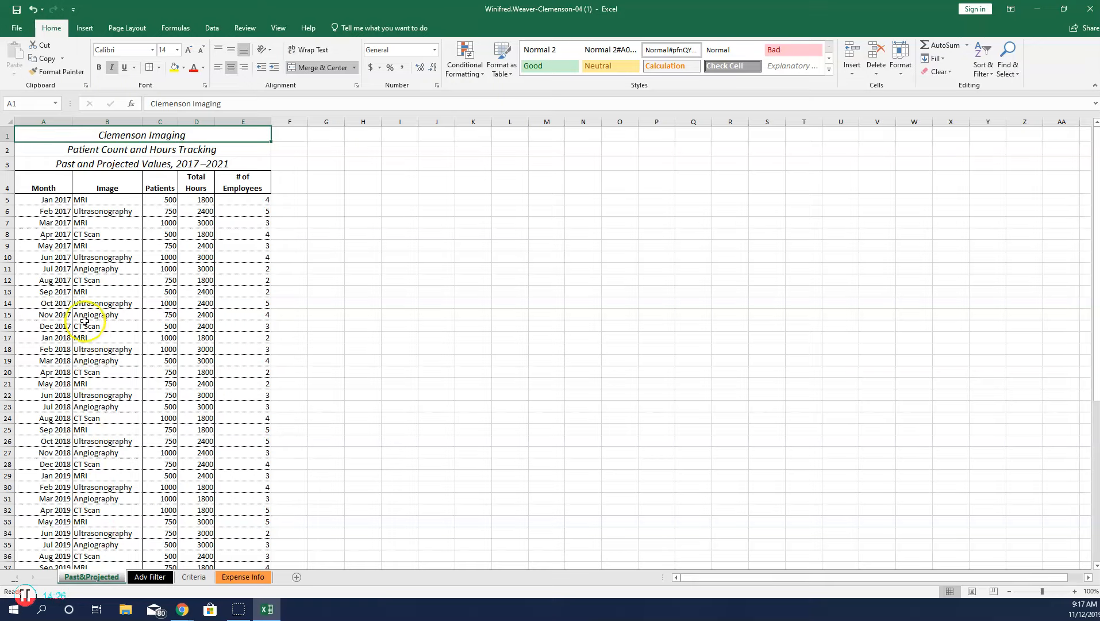
left_click_drag(39, 183, 239, 534)
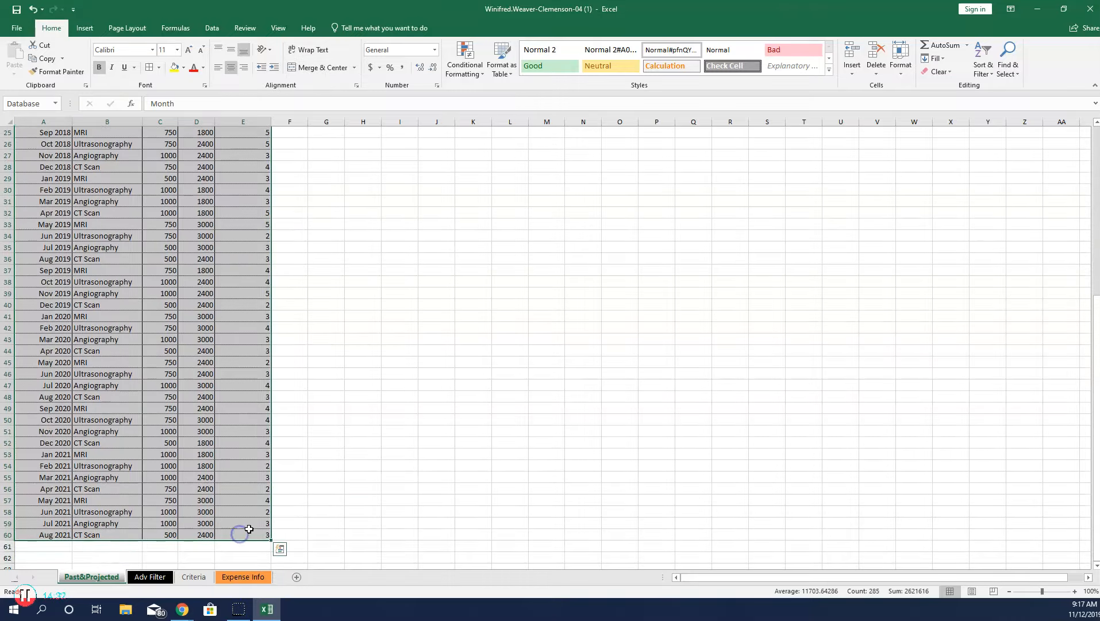
left_click(280, 550)
left_click(266, 456)
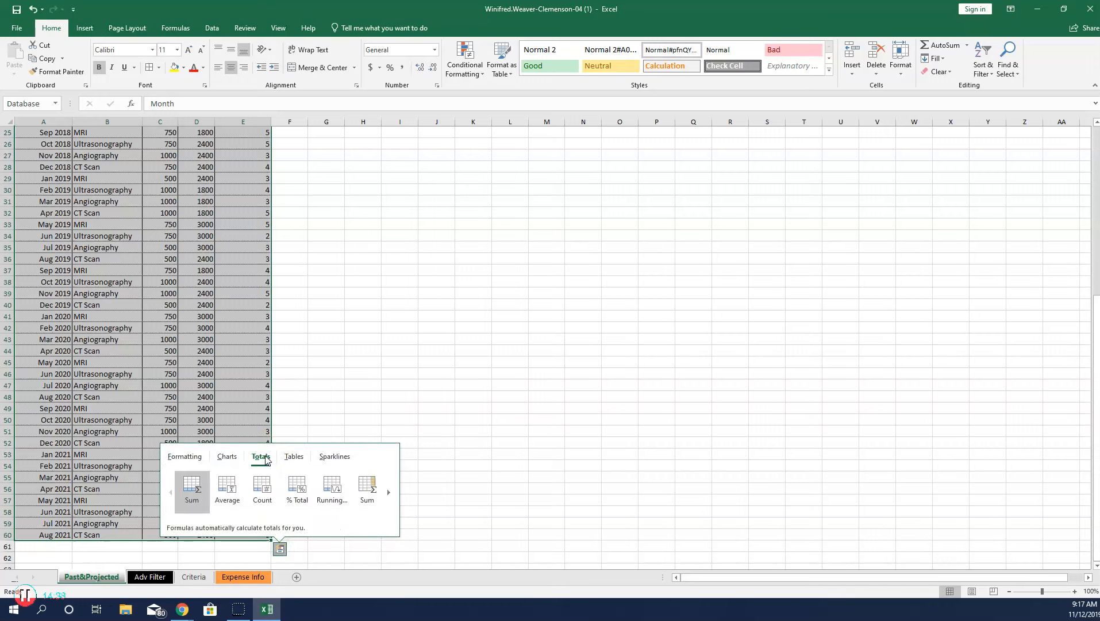
left_click(191, 492)
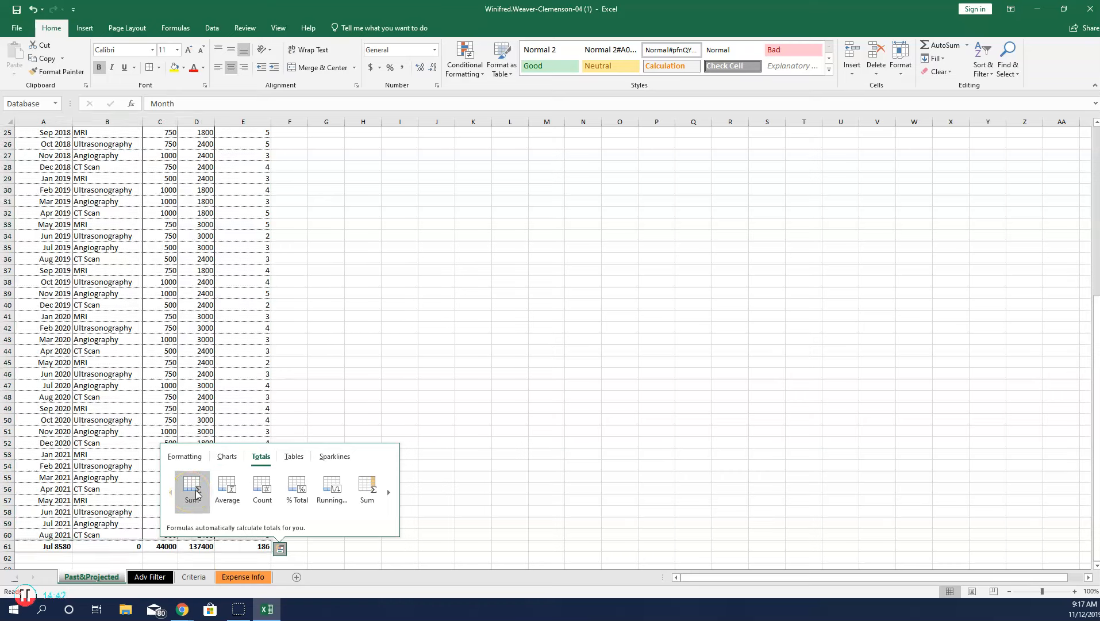
left_click(225, 492)
left_click(294, 456)
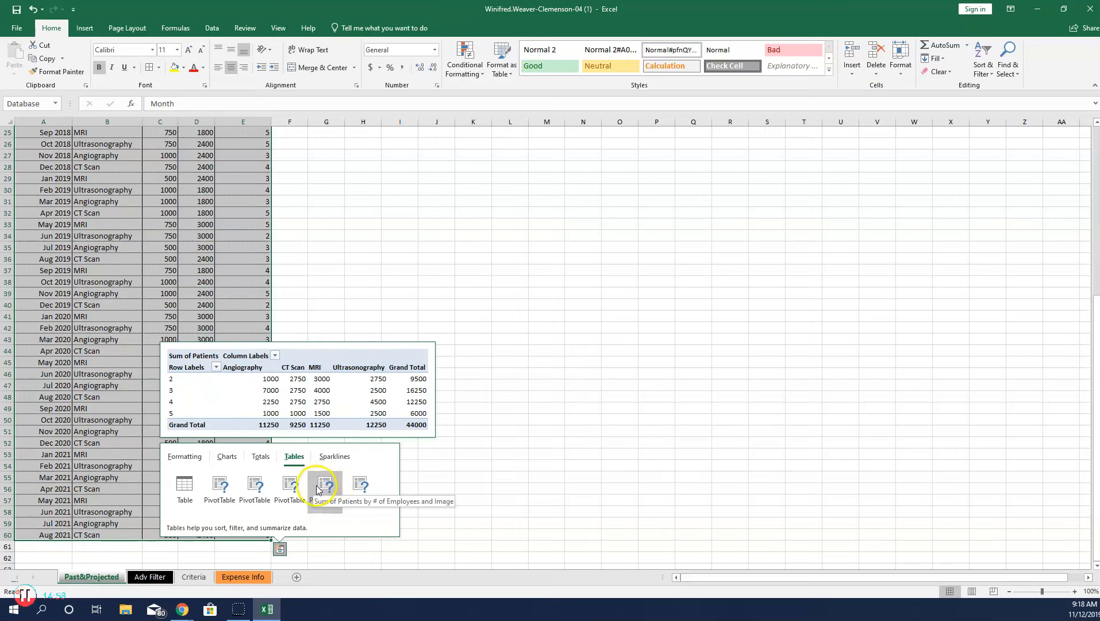
left_click(286, 490)
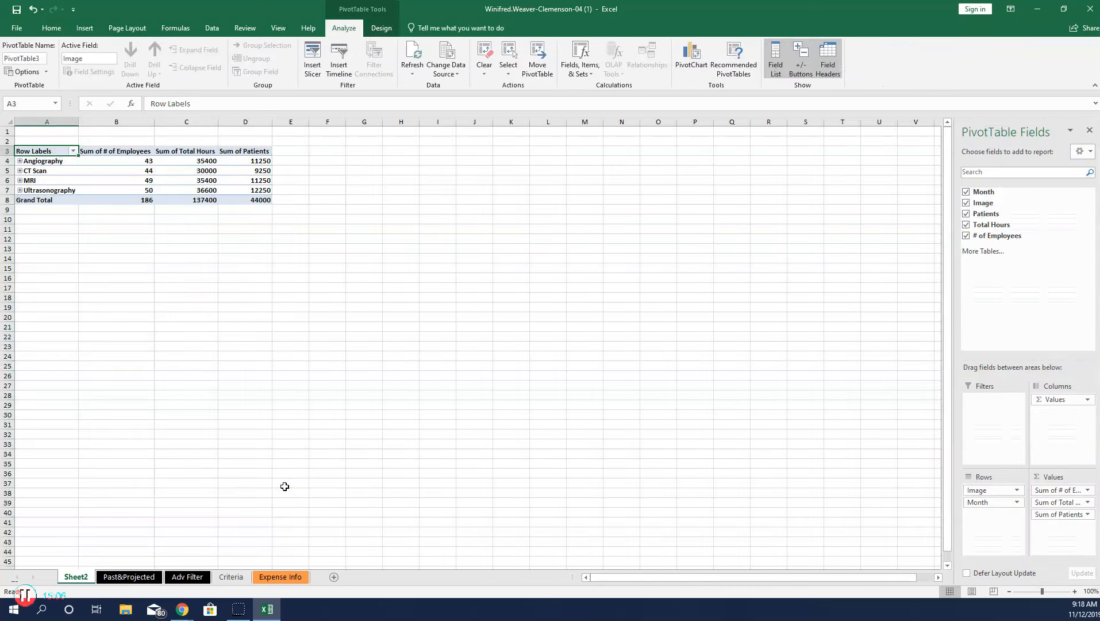
Rename the new PivotTable worksheet as PivotTable.
right_click(89, 580)
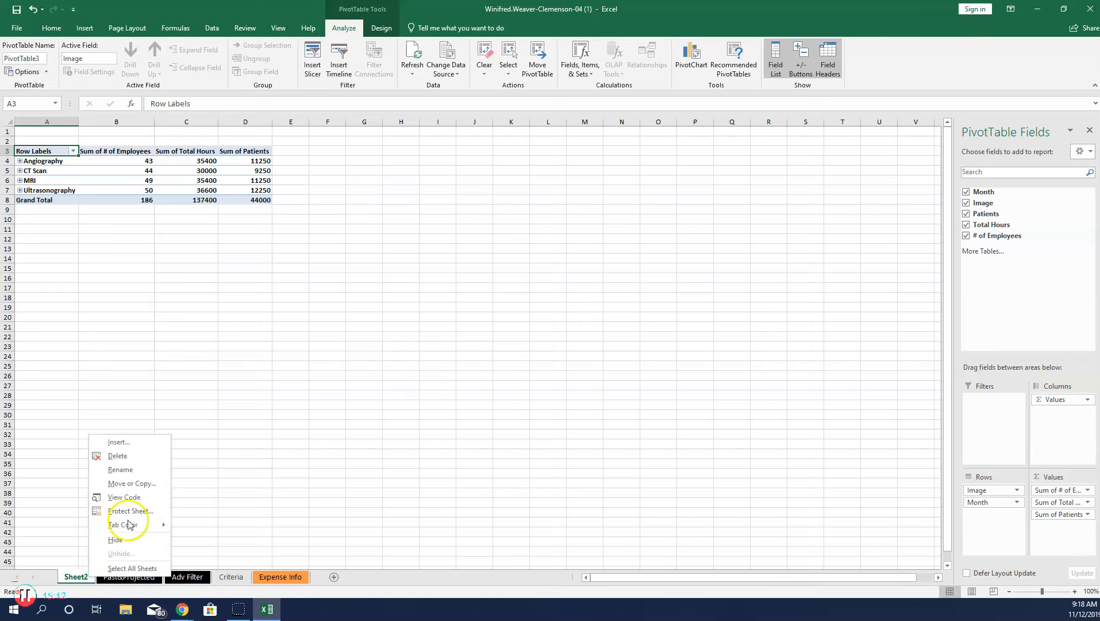
left_click(140, 471)
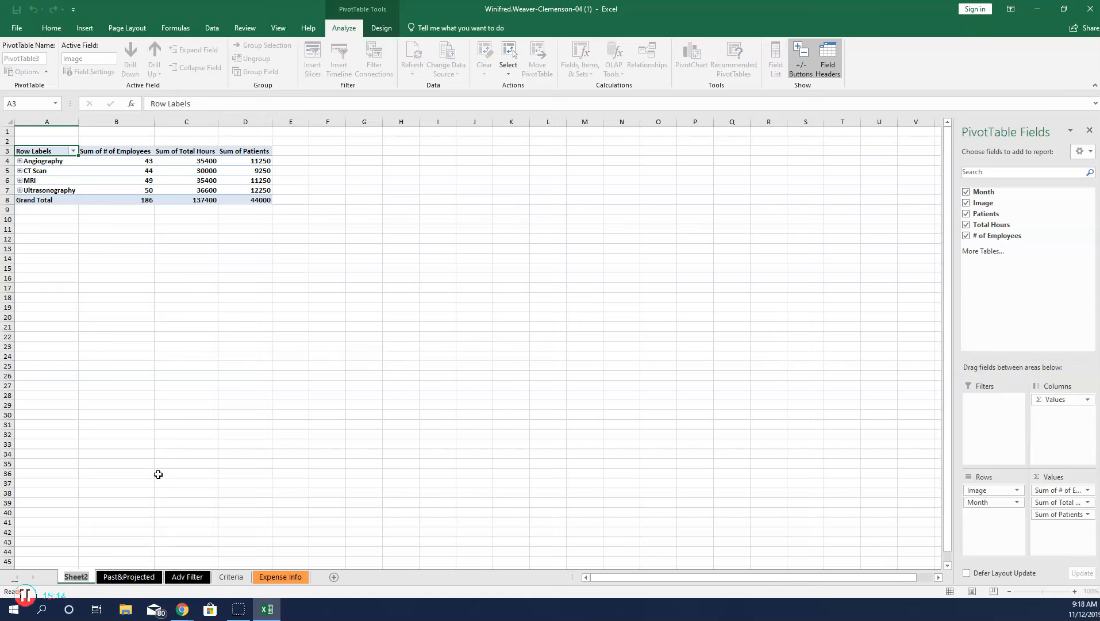
type("Pivo")
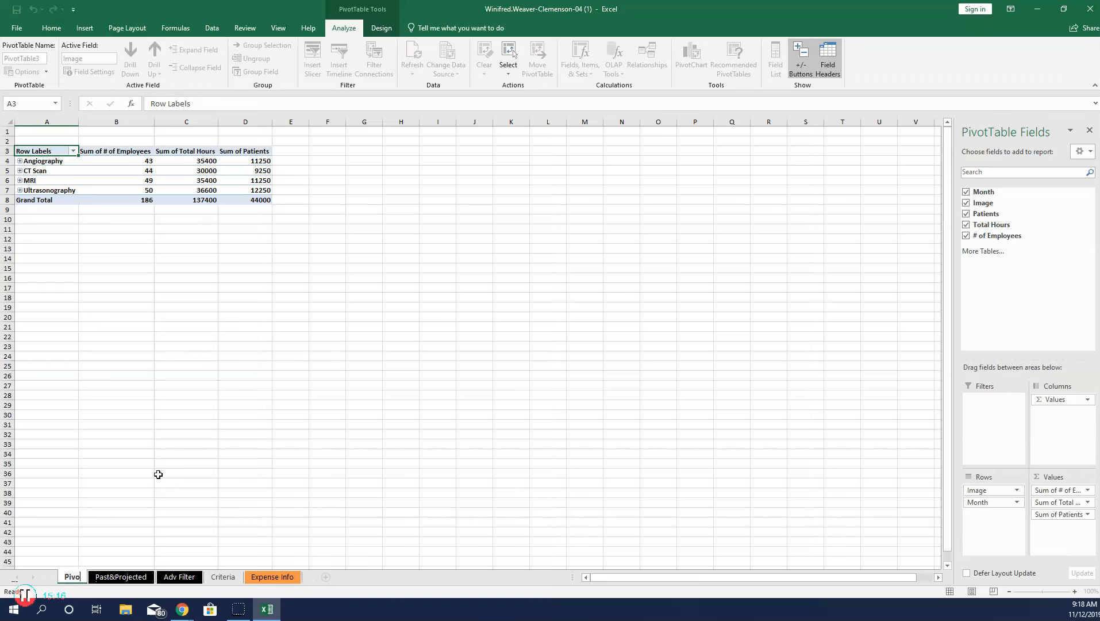
type("tT")
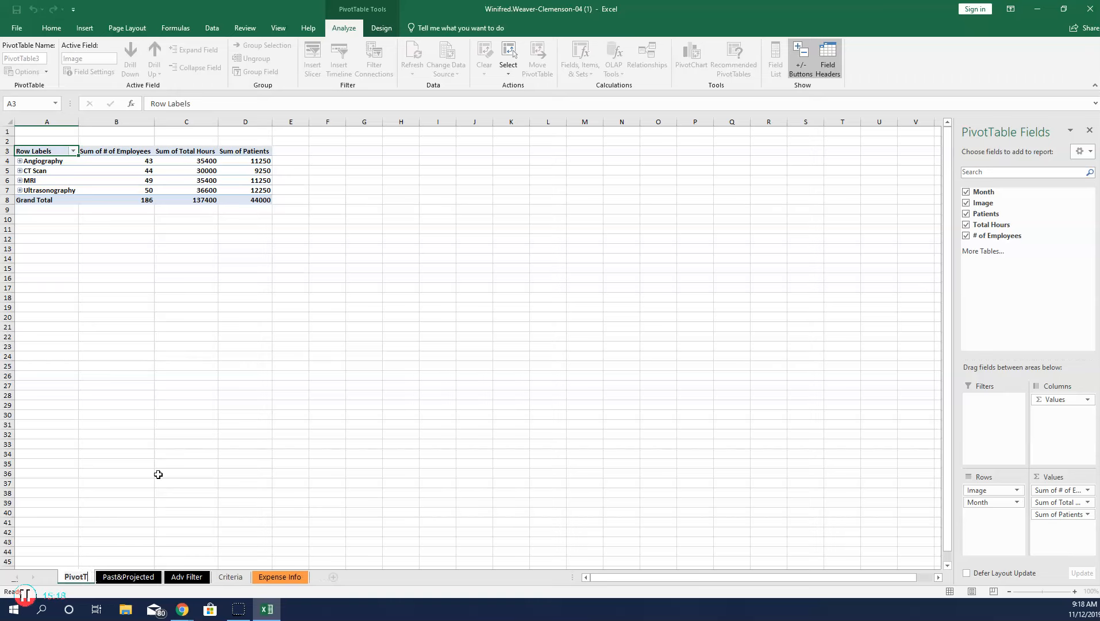
type("able")
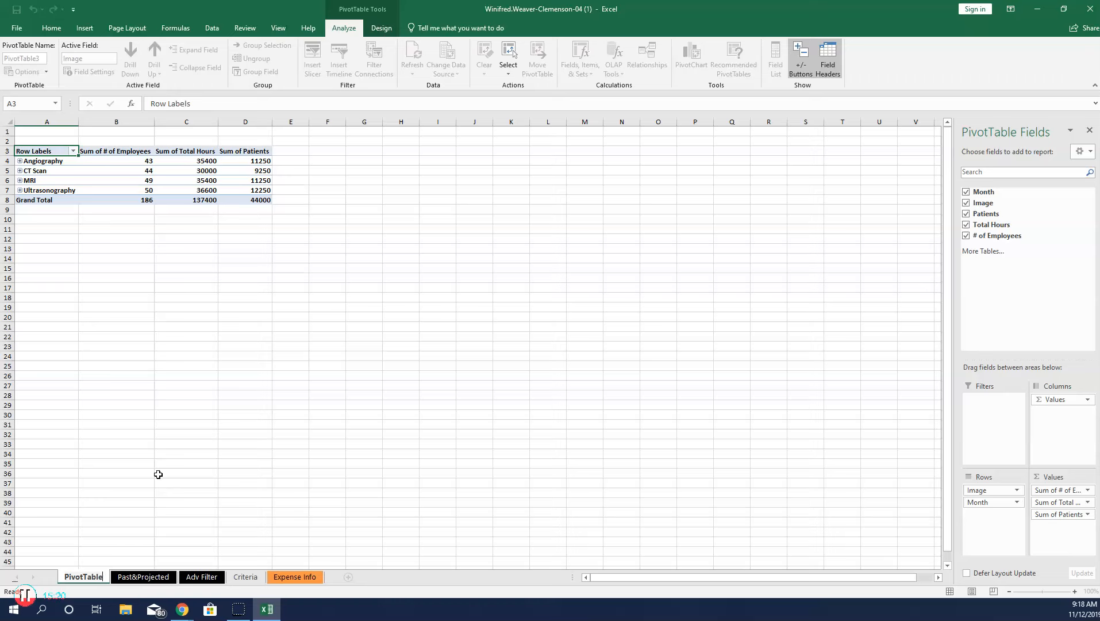
key("Return")
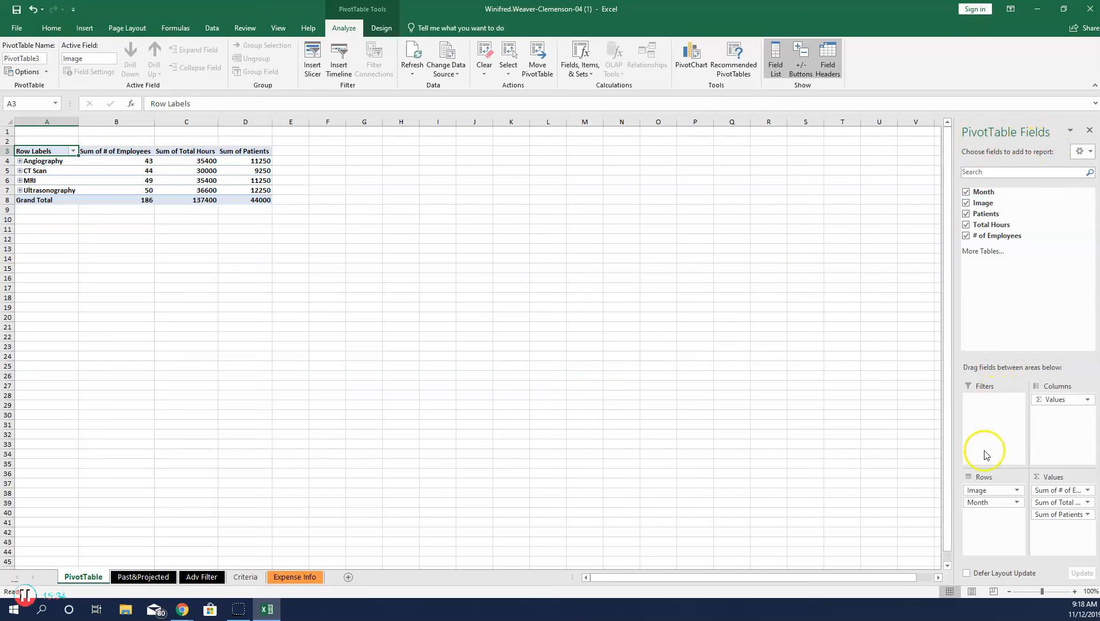
Remove the Month field from the PivotTable's rows.
left_click(995, 504)
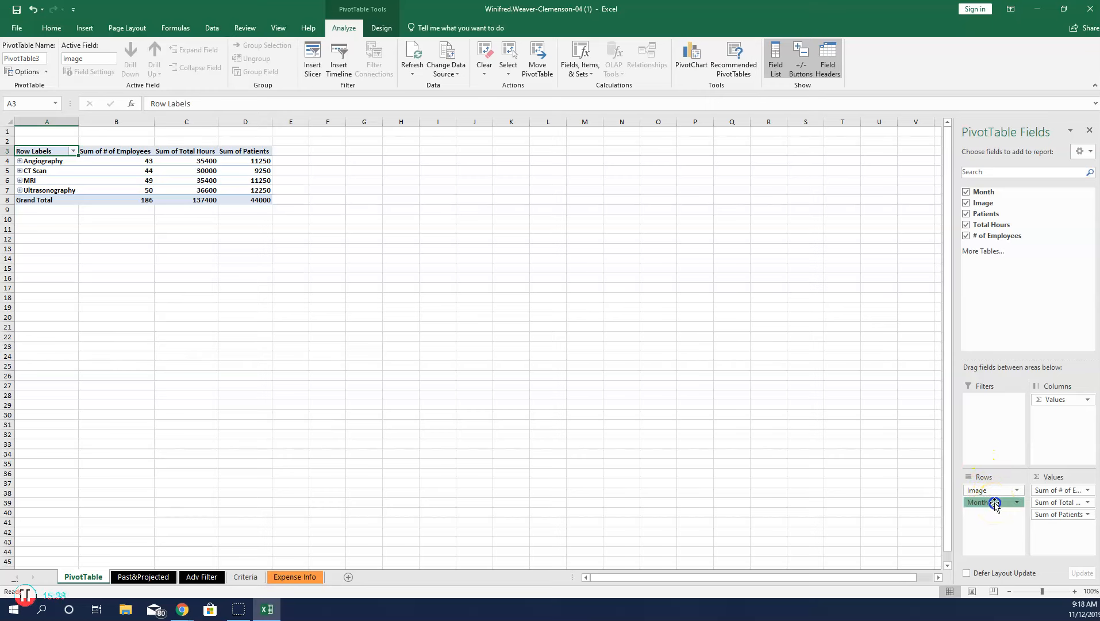
left_click_drag(995, 504, 685, 332)
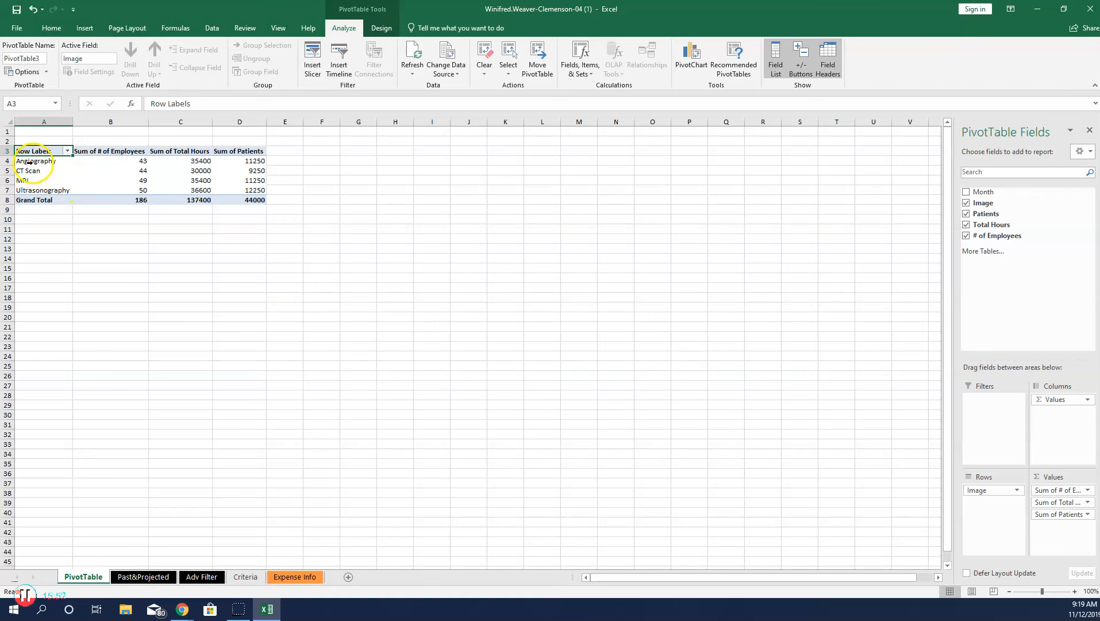
Format the Sum of Total Hours value field as Number with a thousands separator and 0 decimal places.
left_click(171, 161)
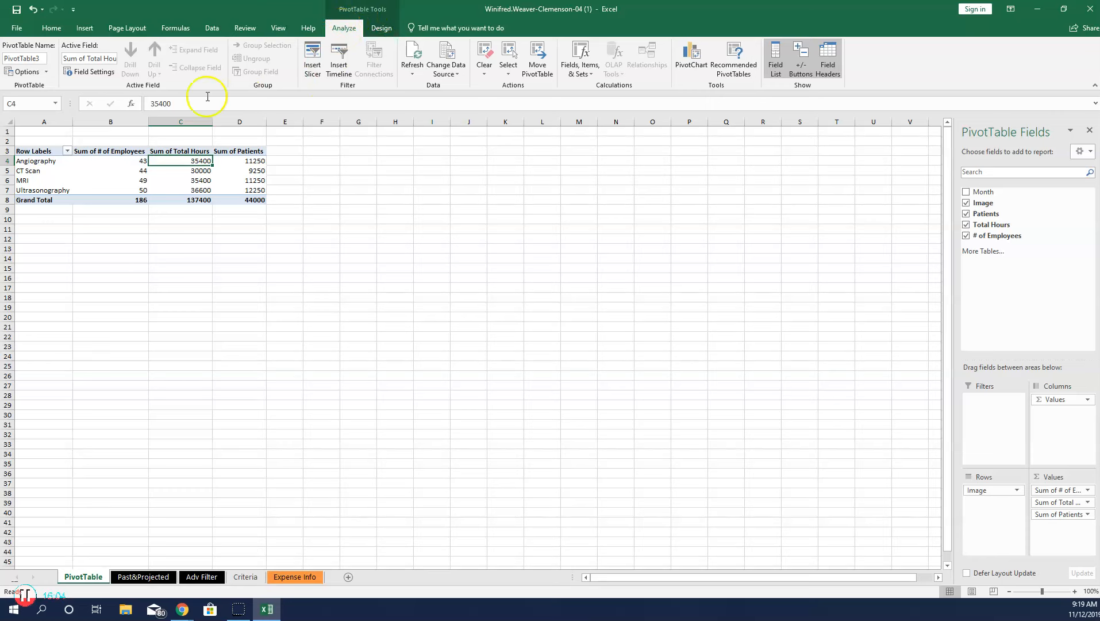
left_click(92, 71)
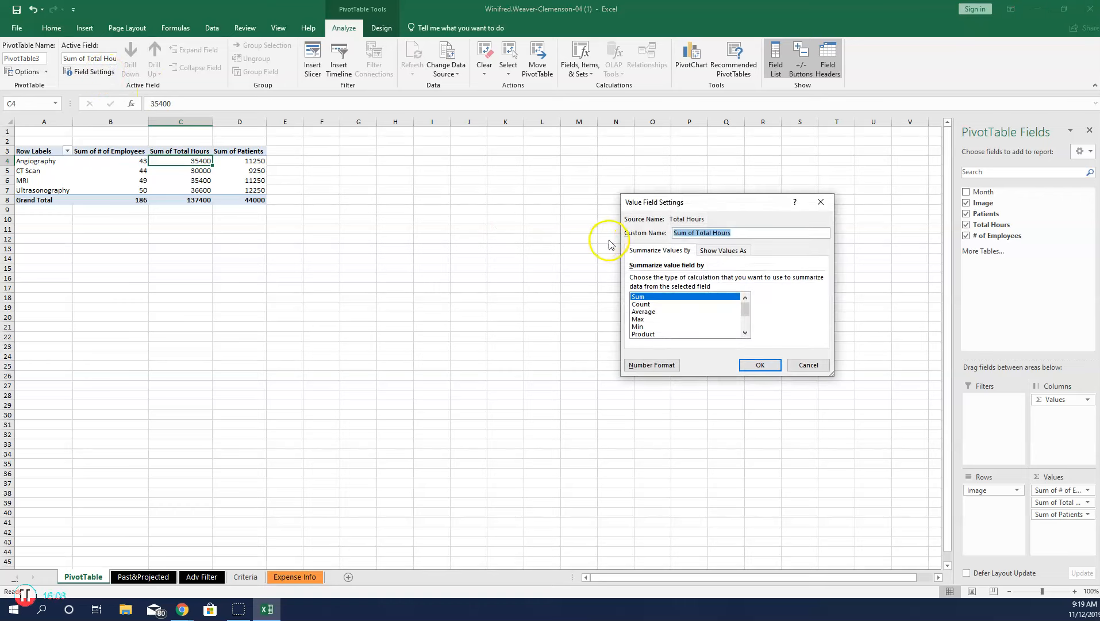
left_click(664, 367)
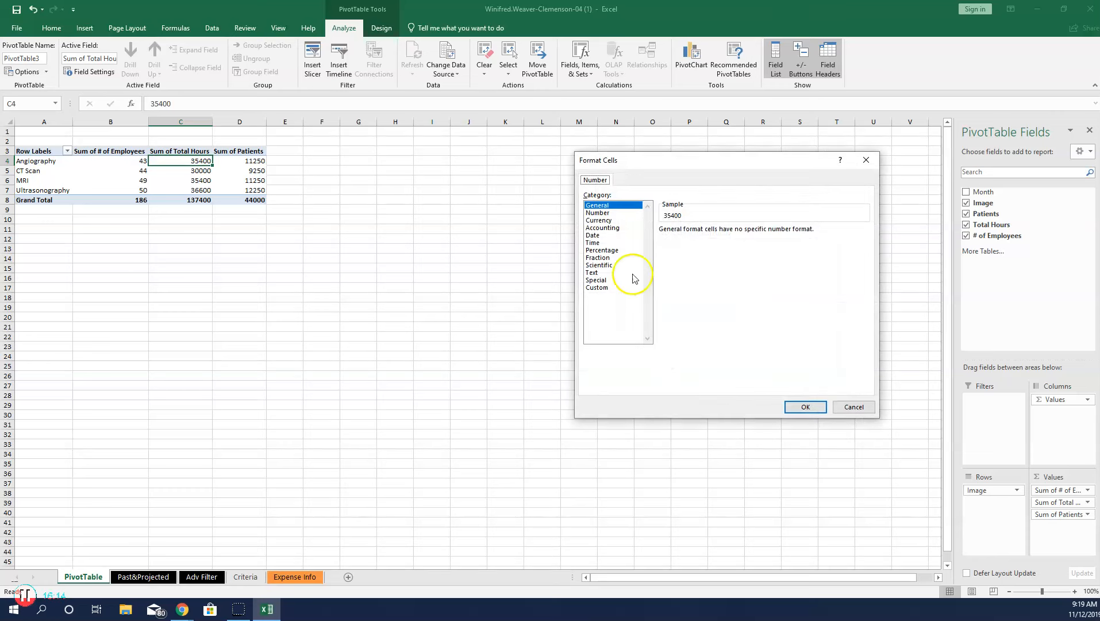
left_click(601, 213)
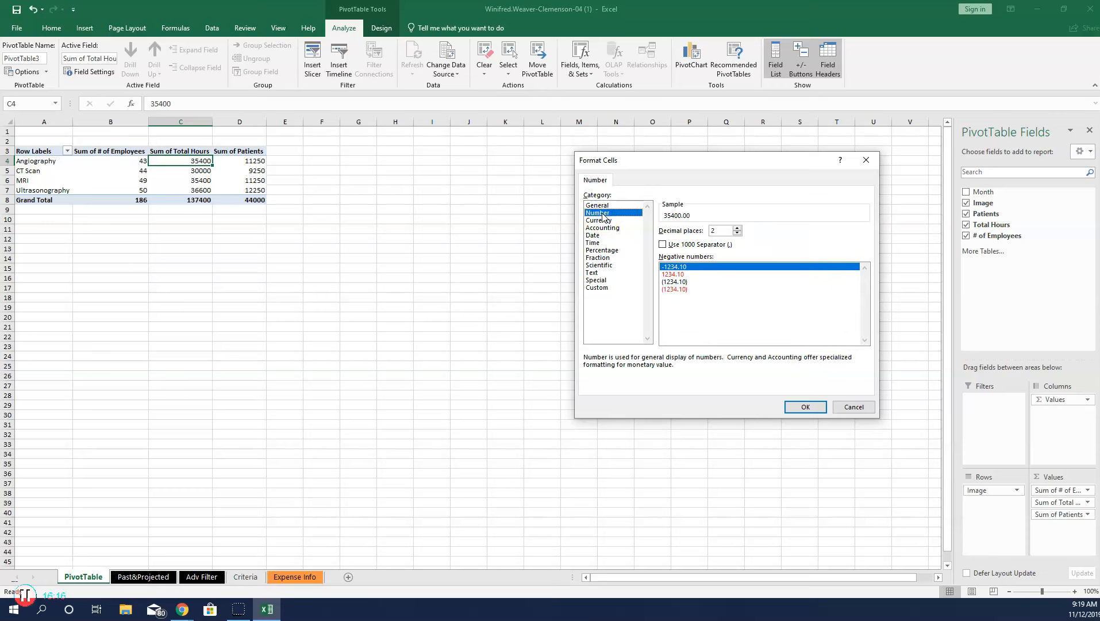
left_click(662, 245)
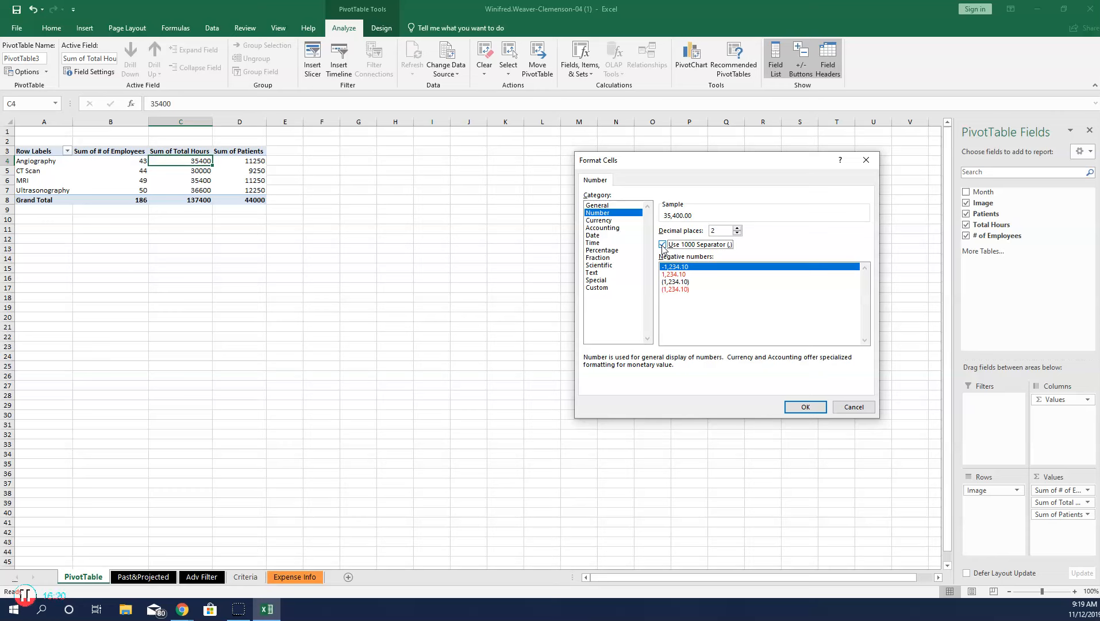
left_click(737, 233)
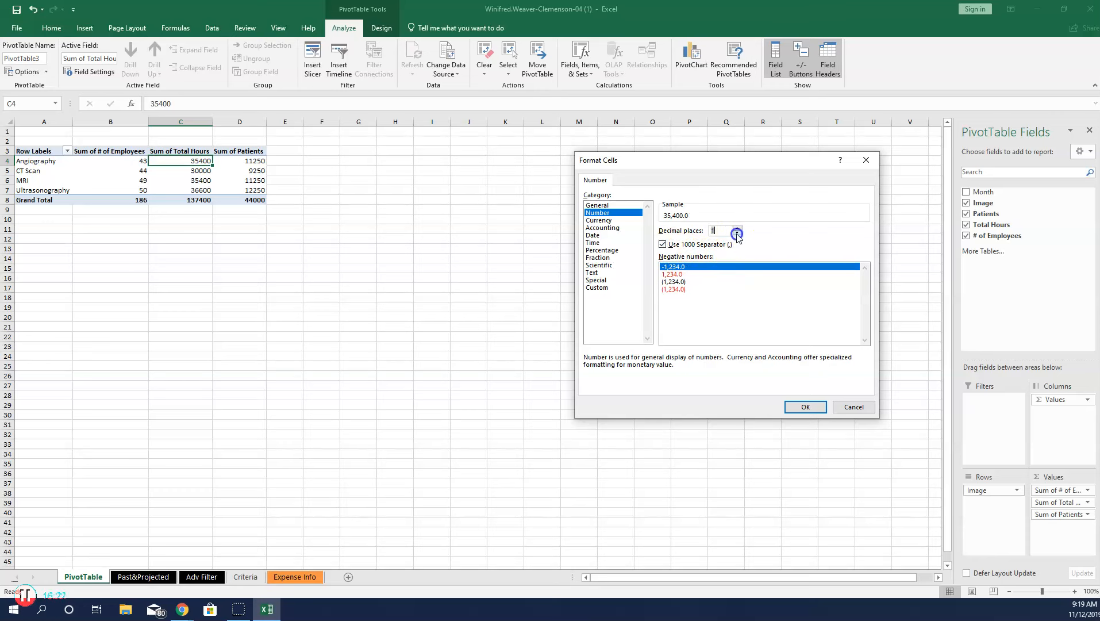
left_click(737, 233)
left_click(808, 408)
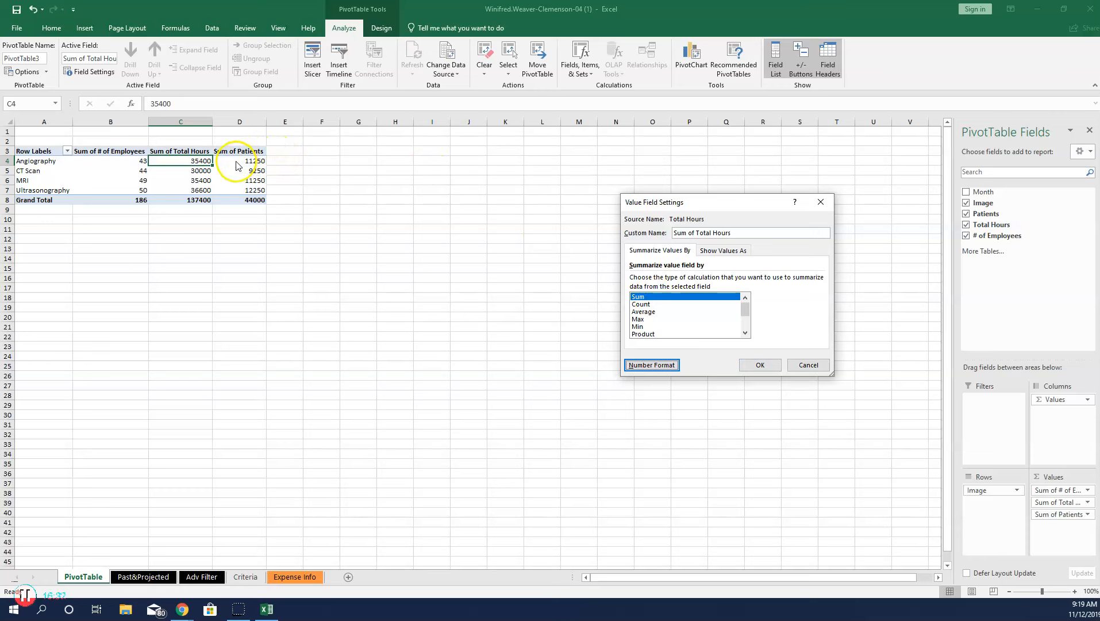
left_click(760, 365)
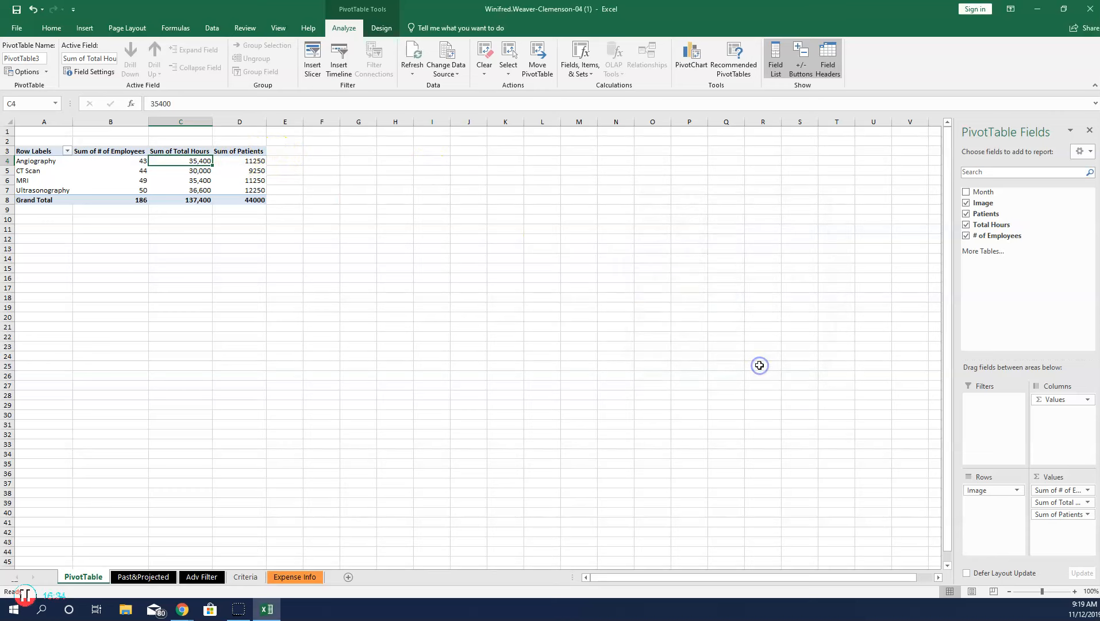
Format the Sum of Patients value field as Number with a thousands separator and 0 decimal places.
left_click(230, 161)
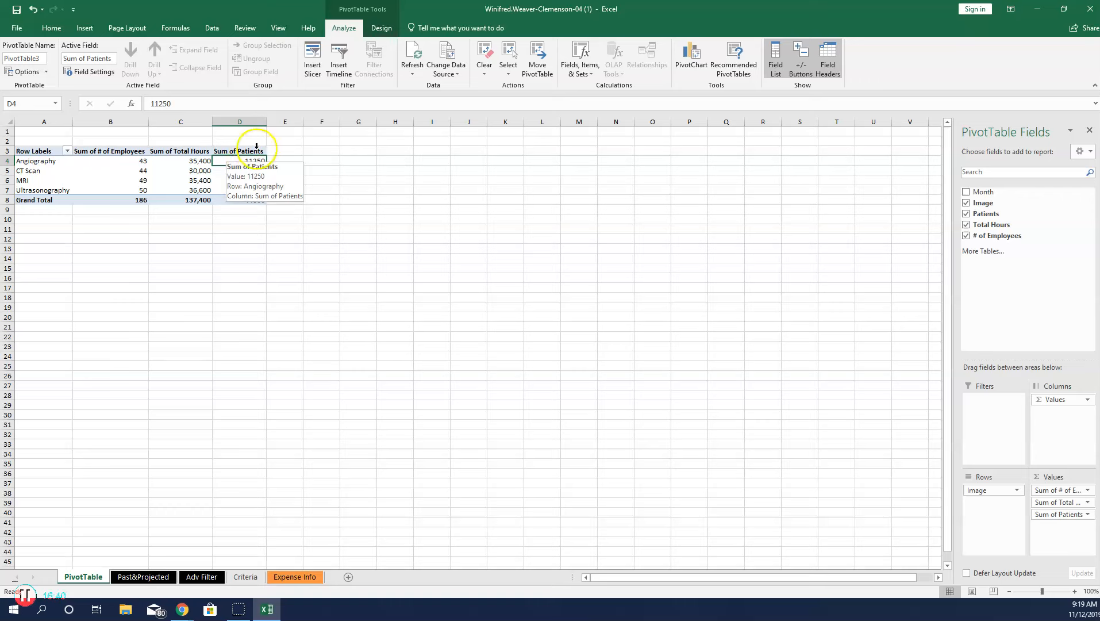
left_click(109, 73)
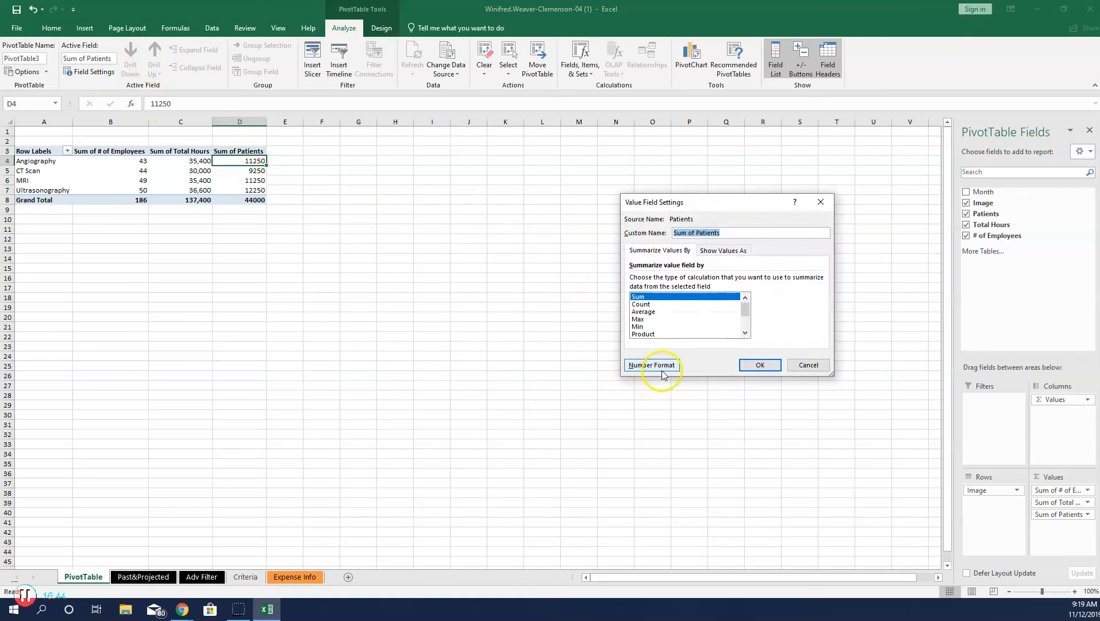
left_click(663, 373)
left_click(600, 214)
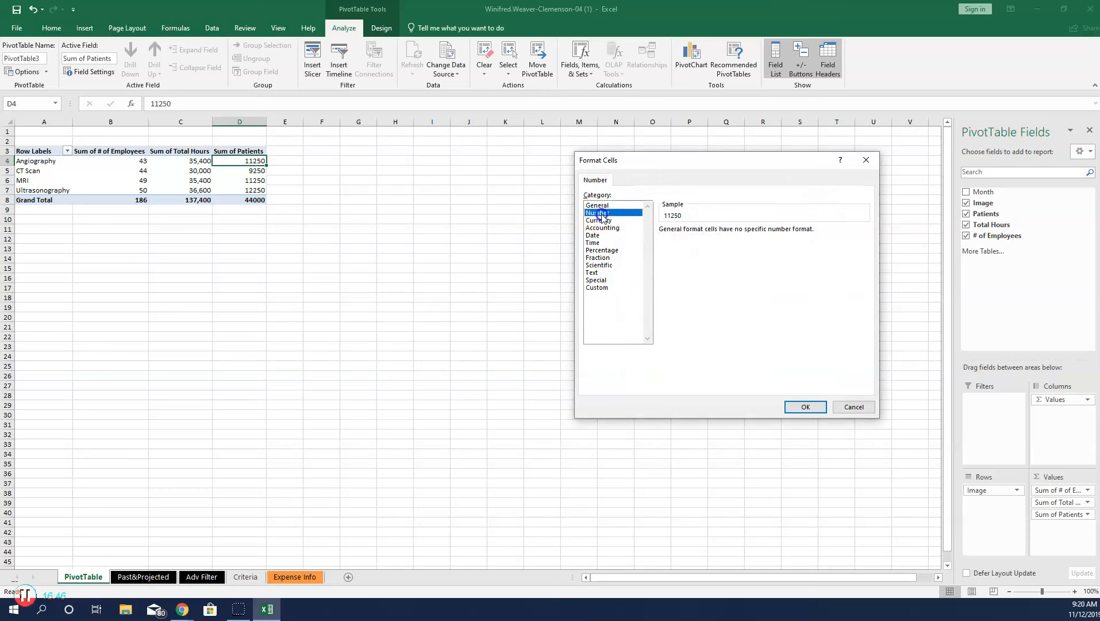
left_click(665, 246)
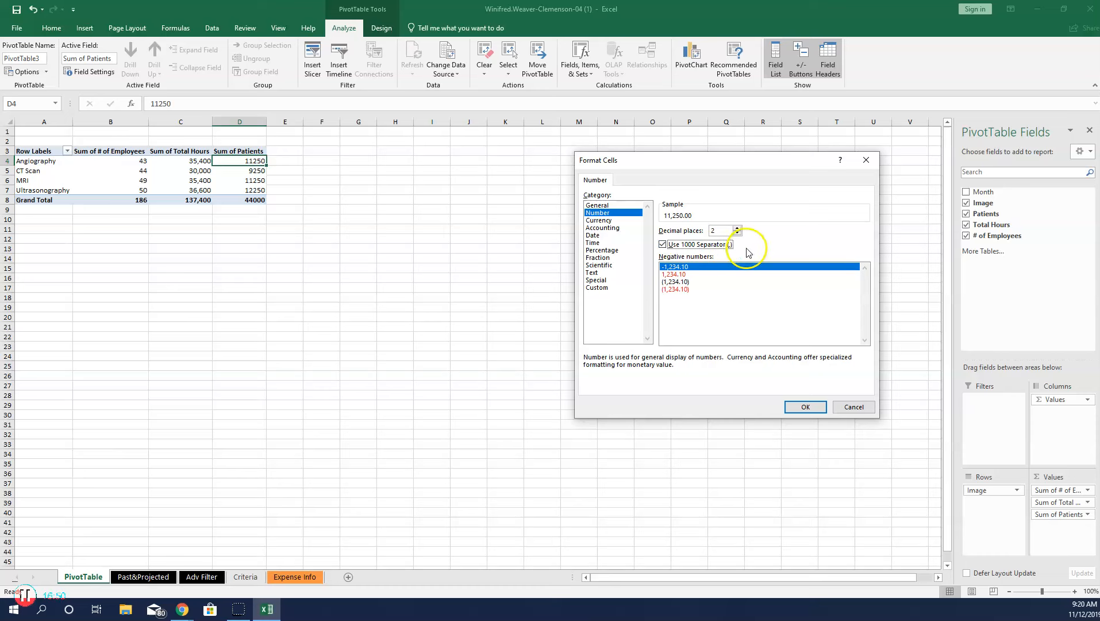
left_click(737, 234)
left_click(737, 234)
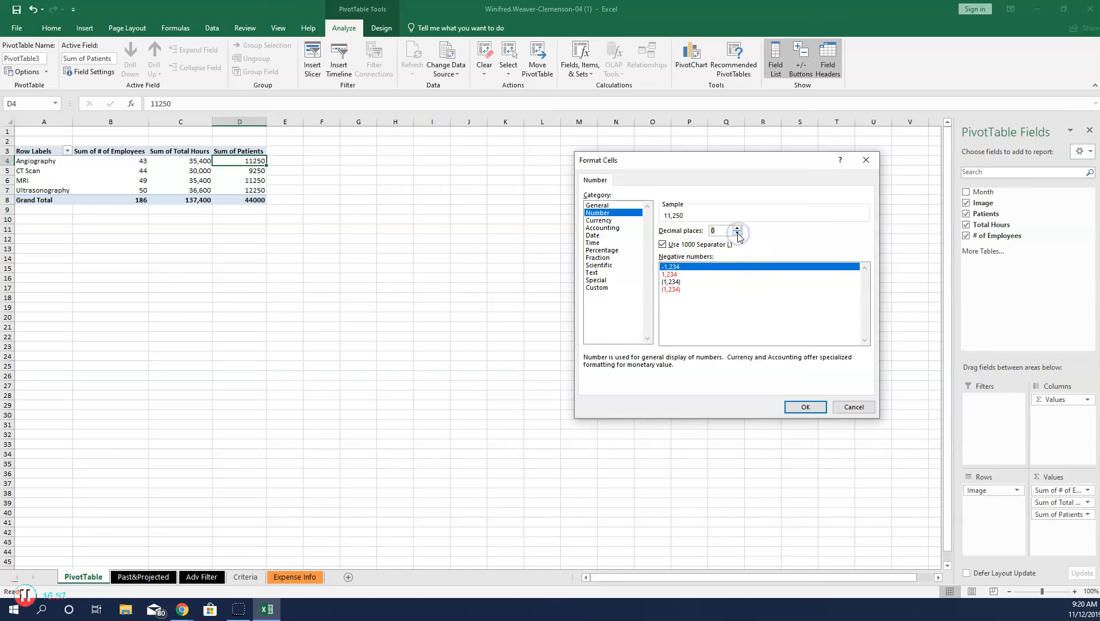
left_click(804, 408)
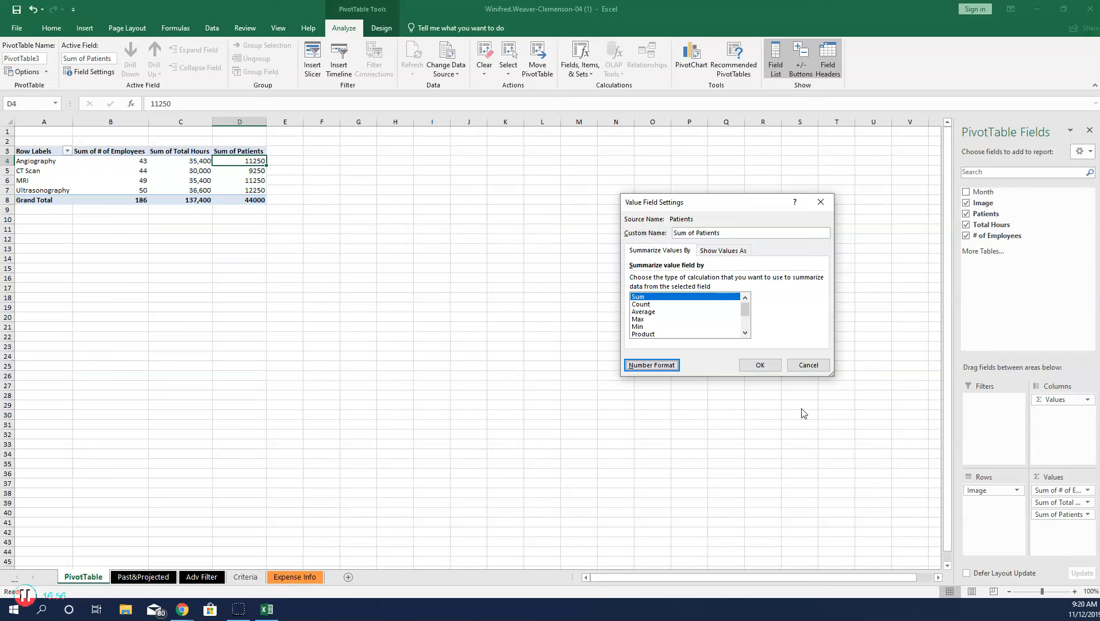
left_click(764, 366)
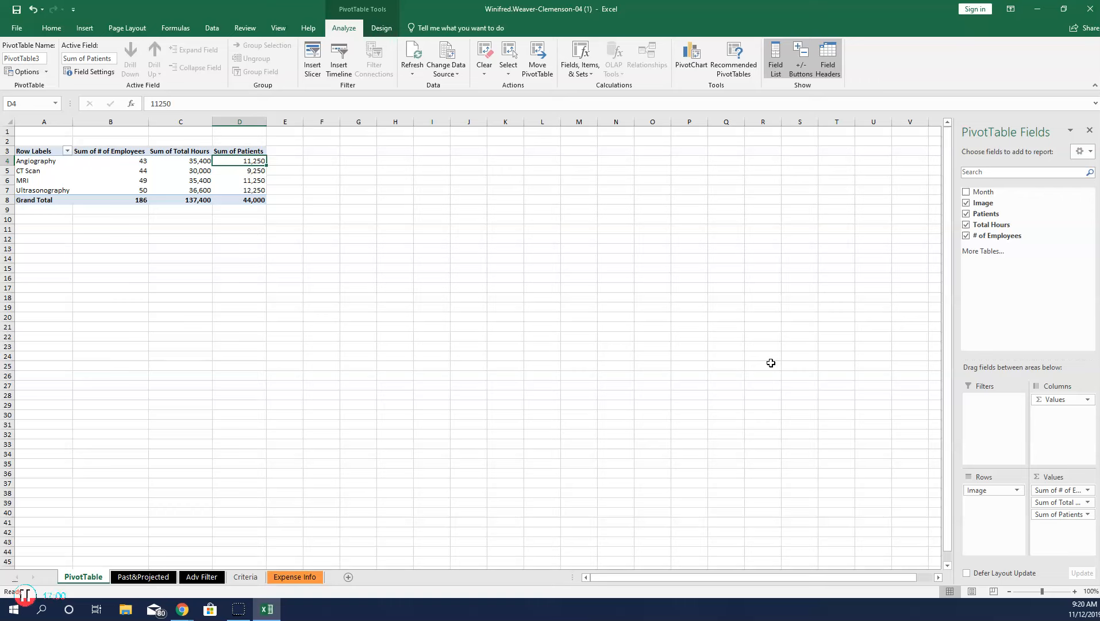
Apply the light-blue PivotTable style from the second row of the Dark styles, with banded rows and banded columns.
left_click(381, 28)
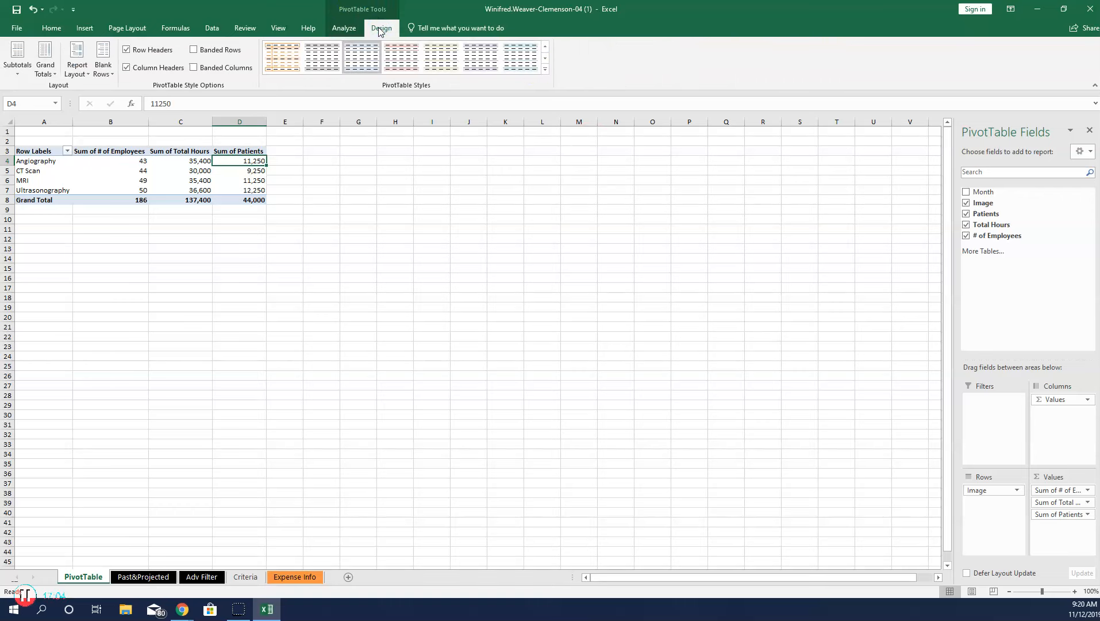
left_click(546, 70)
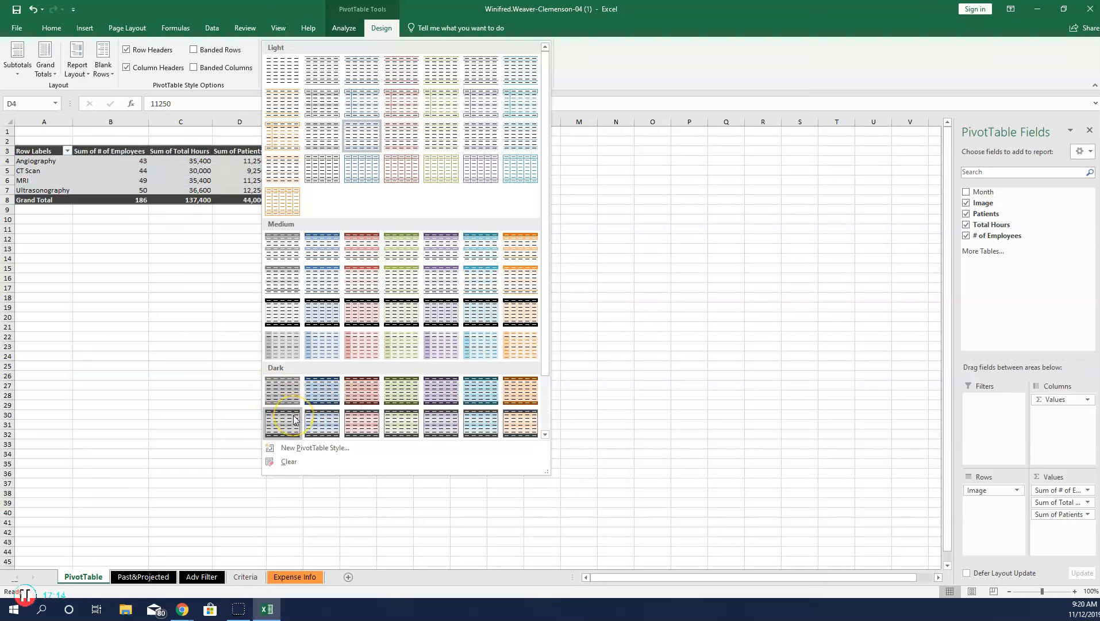
left_click(327, 422)
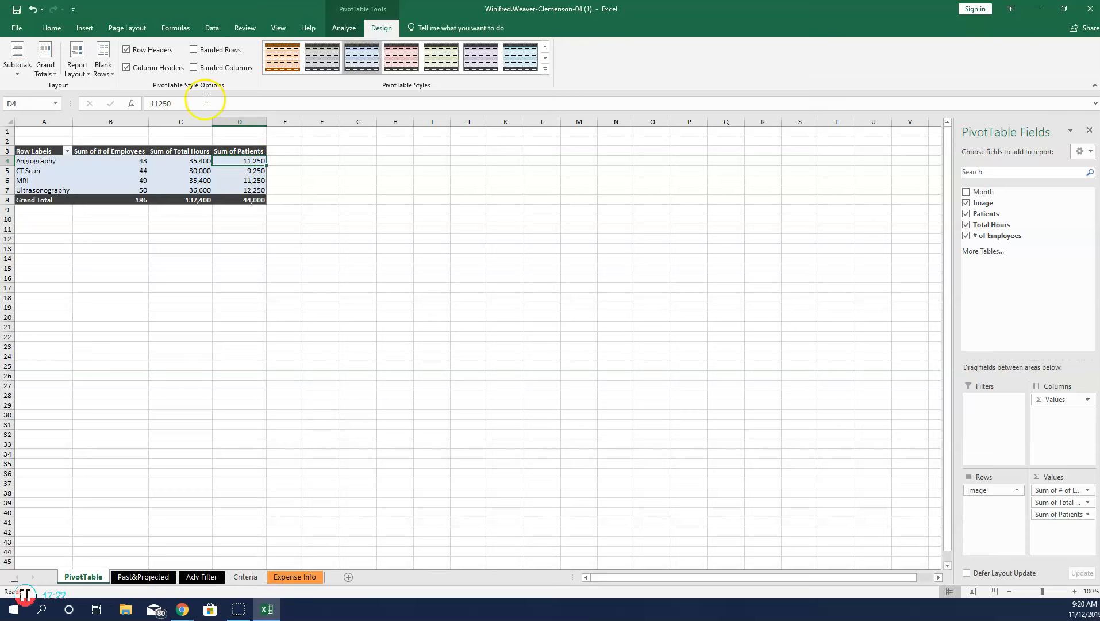
left_click(194, 51)
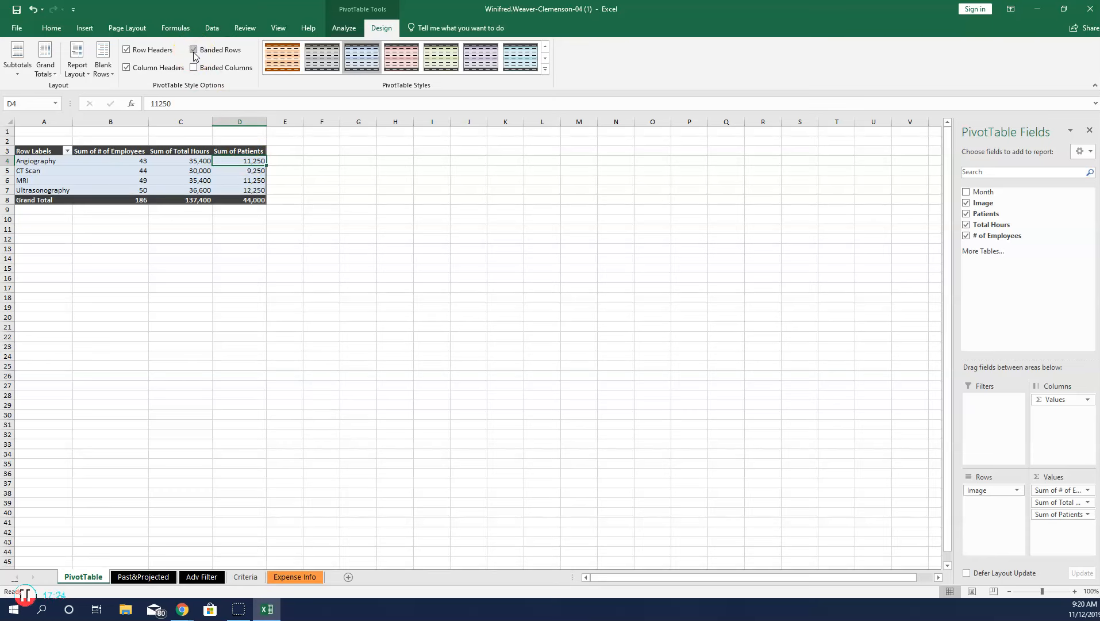
left_click(195, 67)
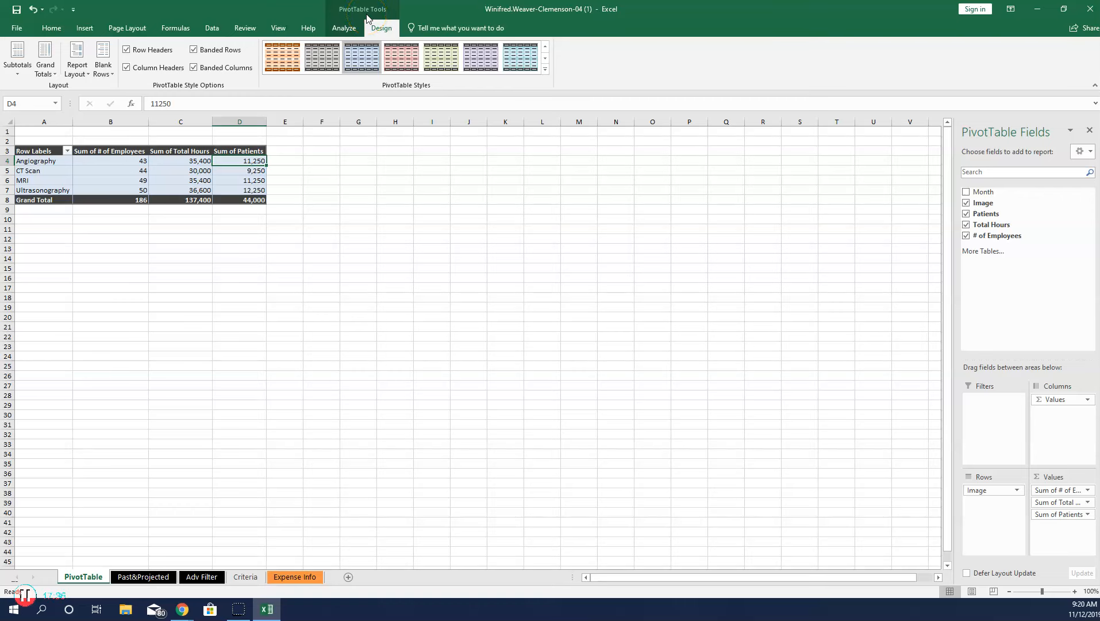
Insert a Stacked Bar PivotChart based on the PivotTable.
left_click(345, 28)
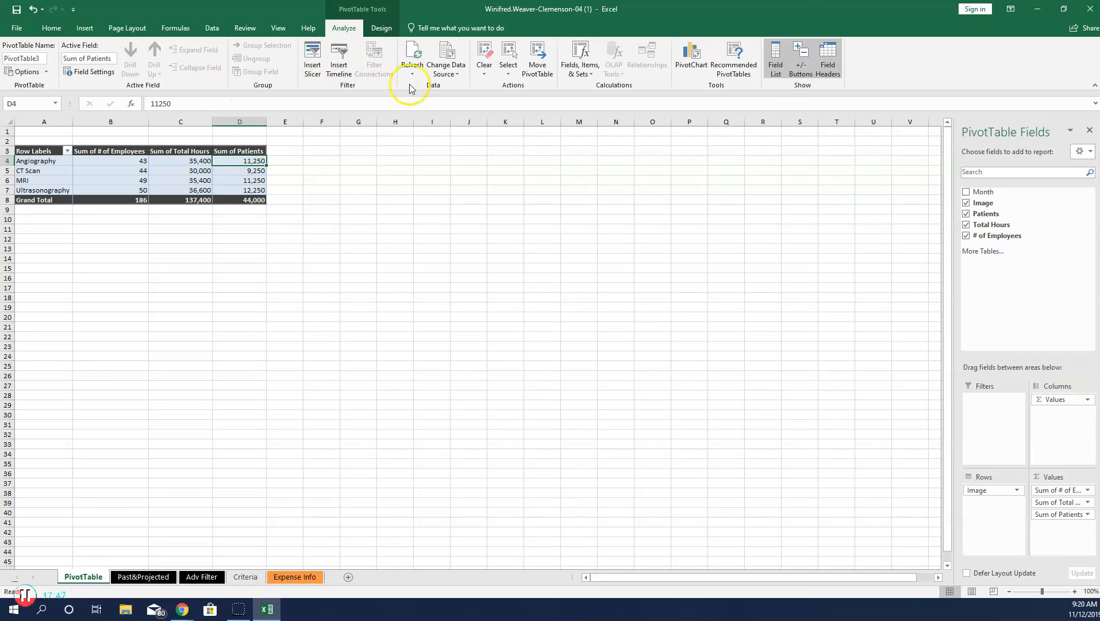
left_click(700, 59)
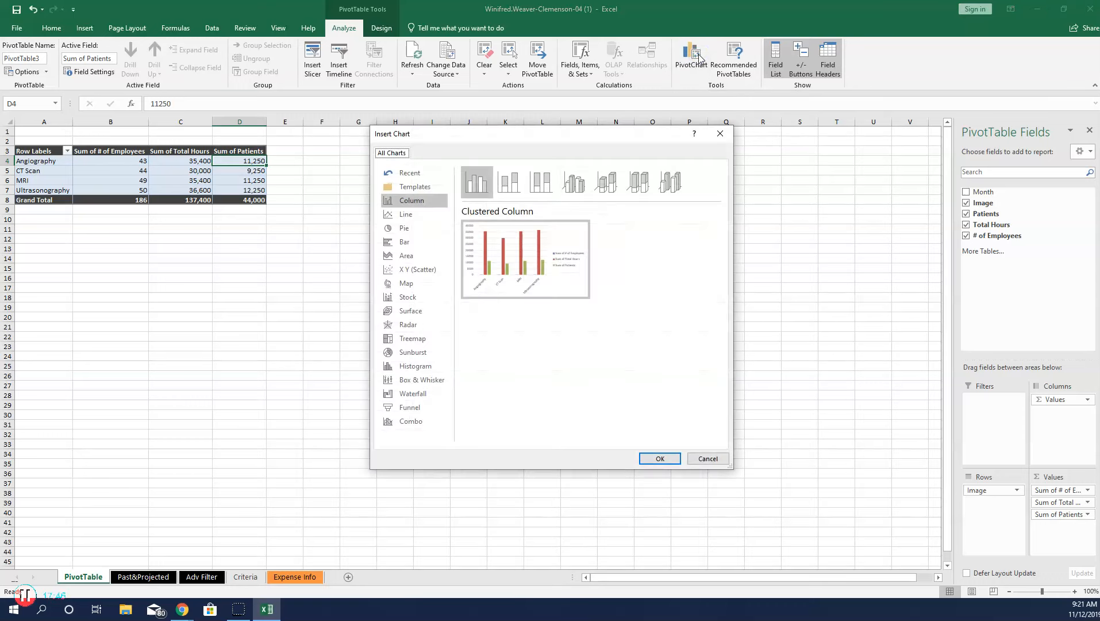
left_click(408, 244)
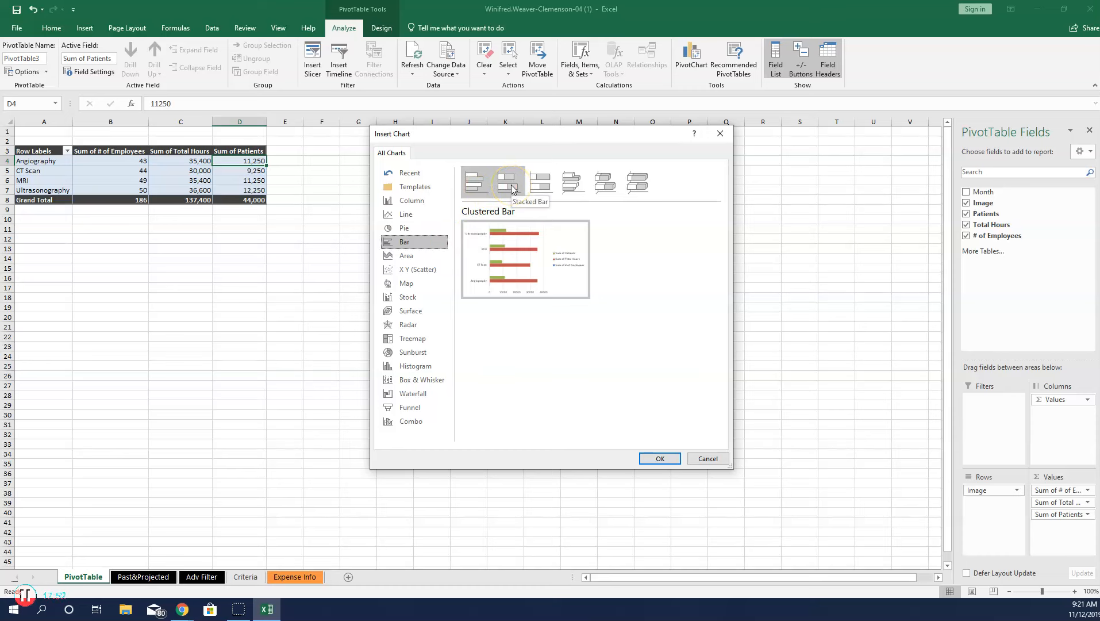
left_click(510, 188)
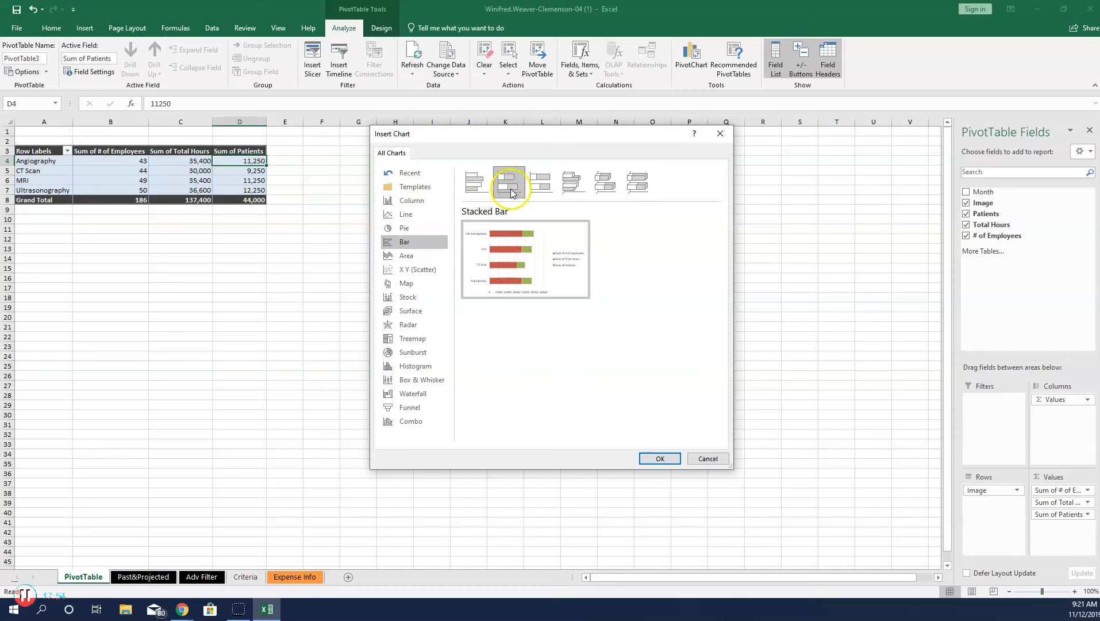
left_click(660, 458)
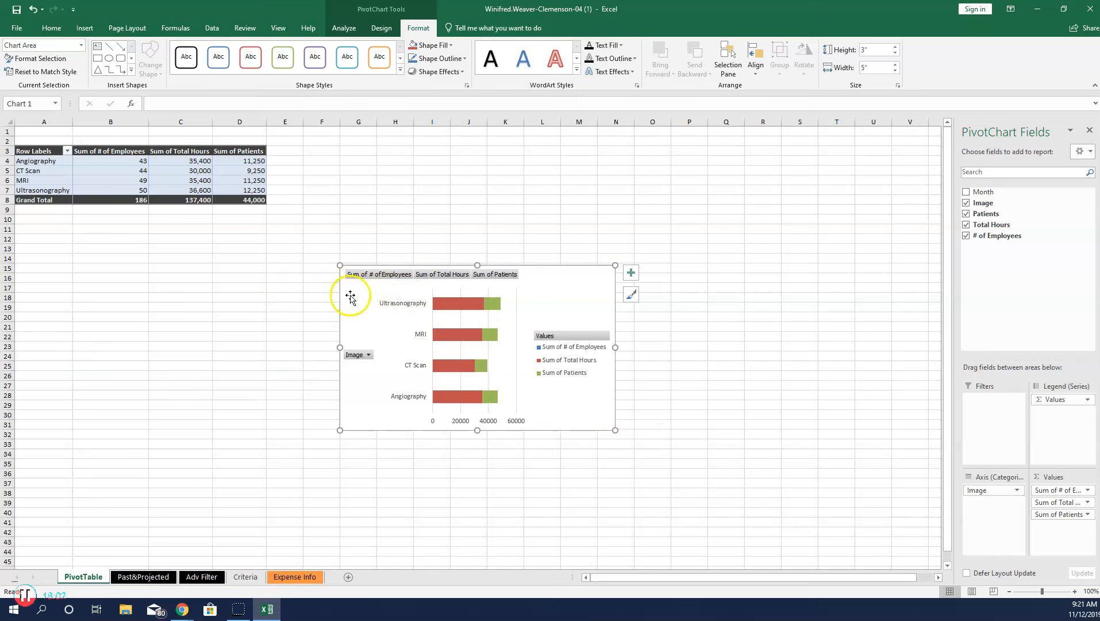
Move the PivotChart below the PivotTable, starting at cell A12, and enlarge it to about 3.38" high by 8.56" wide.
left_click_drag(354, 293, 28, 262)
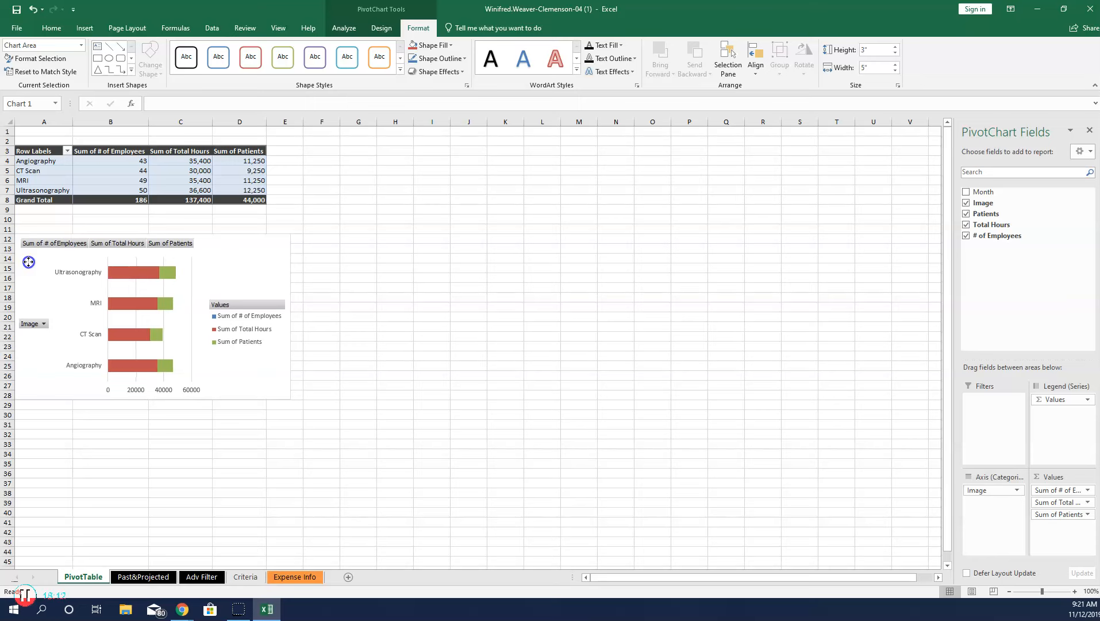
left_click_drag(28, 262, 29, 262)
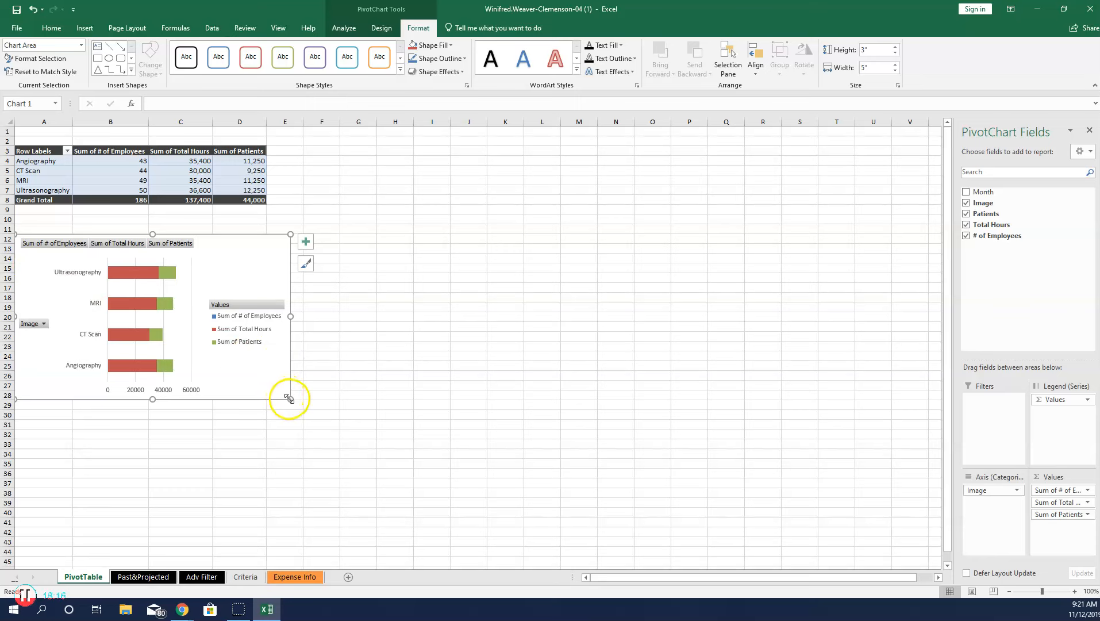
left_click_drag(291, 400, 487, 420)
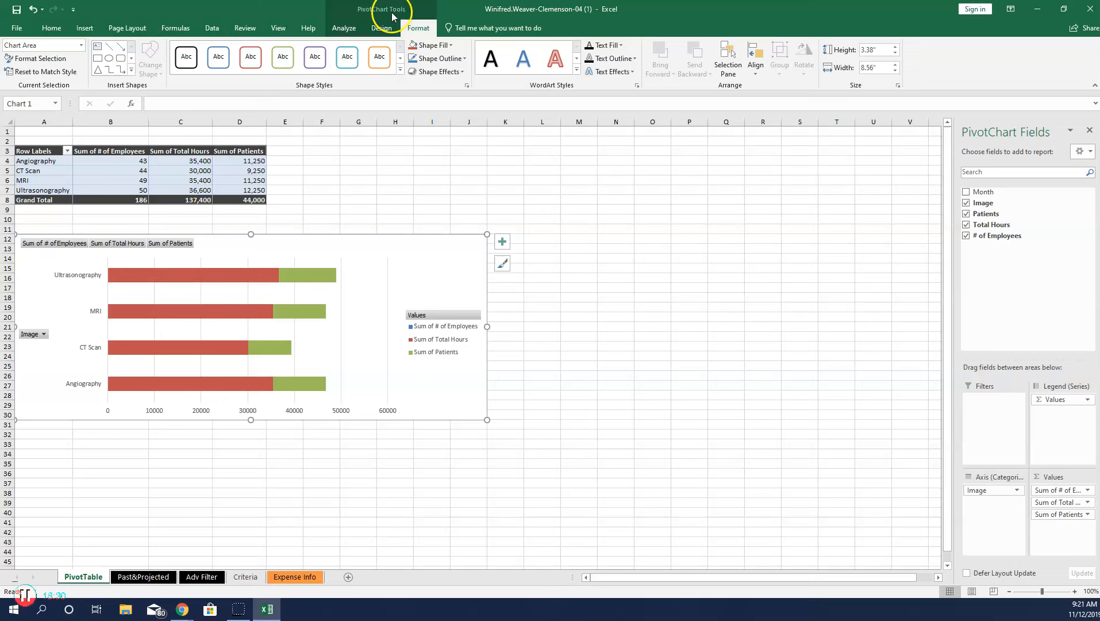
Apply the dark chart style Style 8 to the PivotChart.
left_click(382, 27)
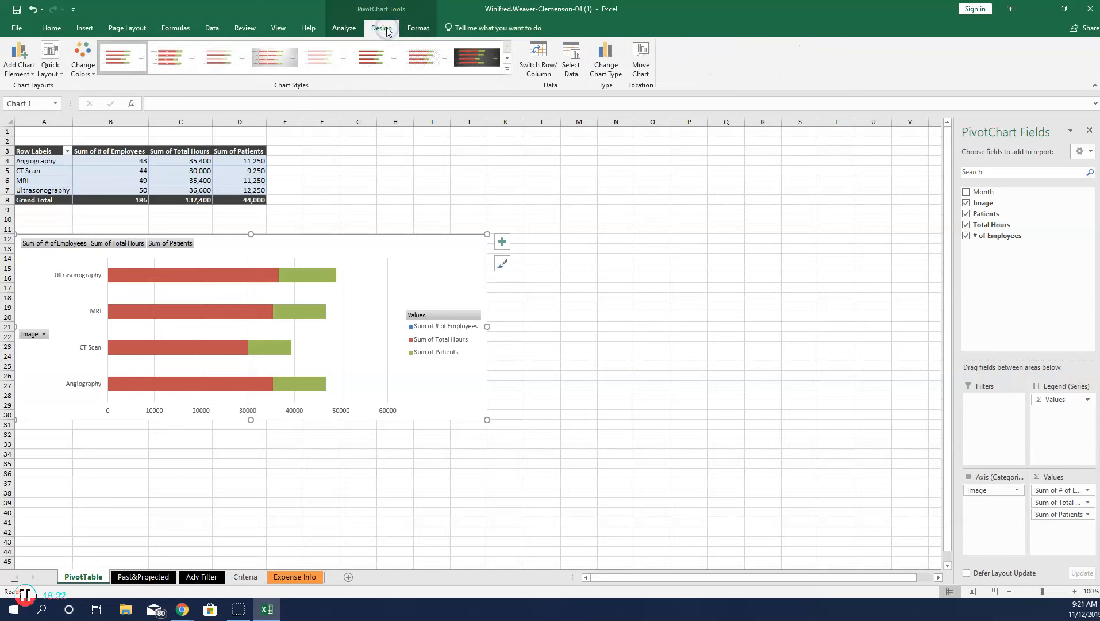
left_click(507, 69)
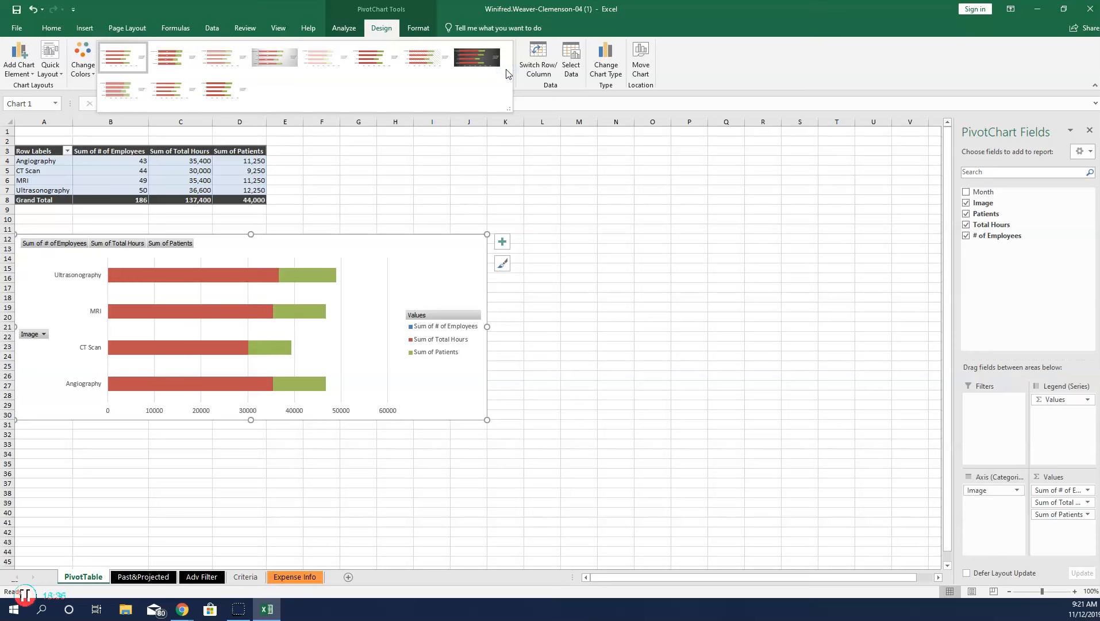
left_click(474, 66)
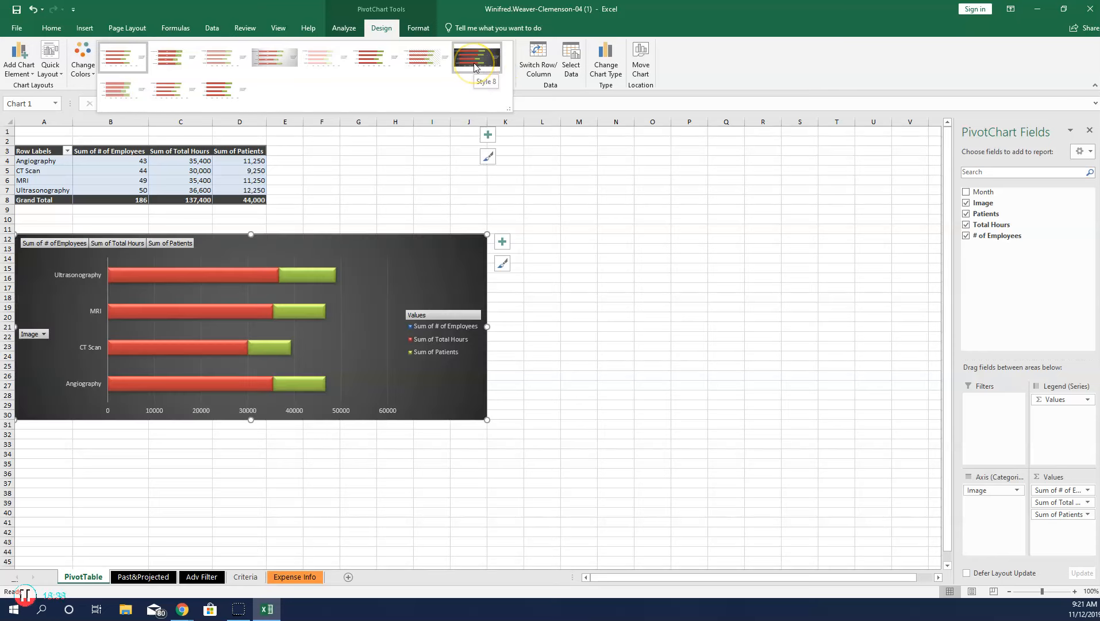
left_click(474, 68)
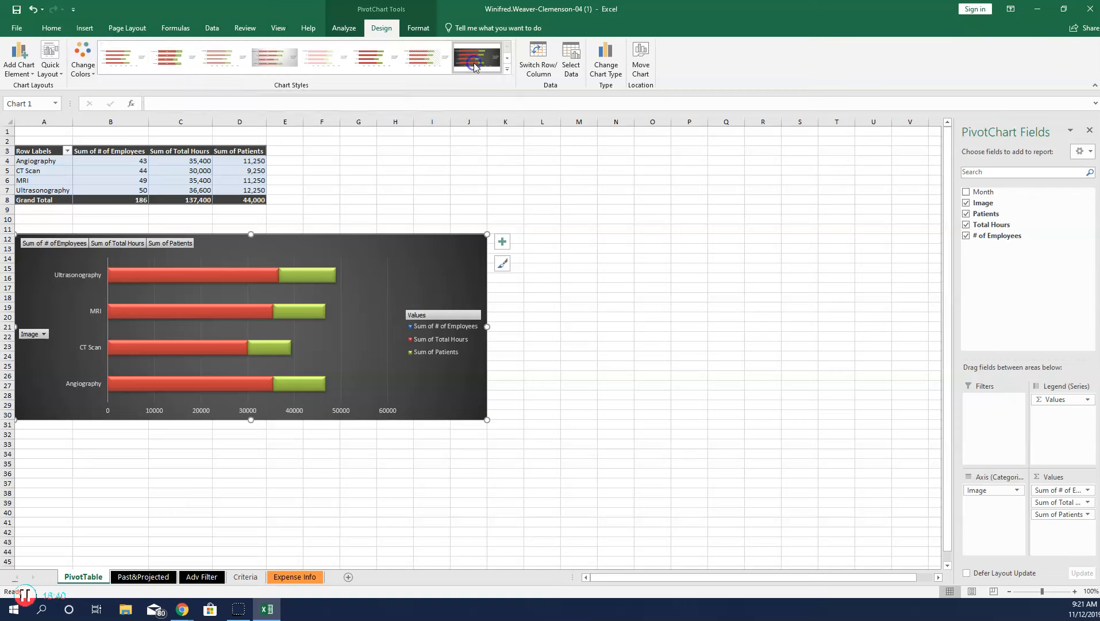
Recolor the PivotChart with the blue Monochromatic palette and remove the # of Employees field from it.
left_click(84, 57)
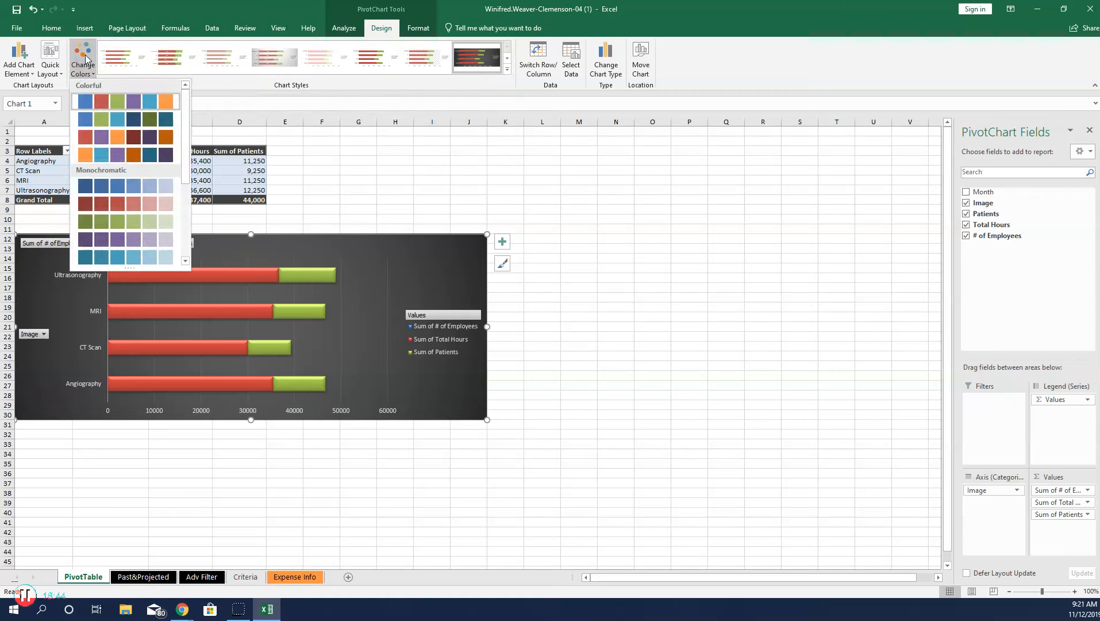
left_click(101, 187)
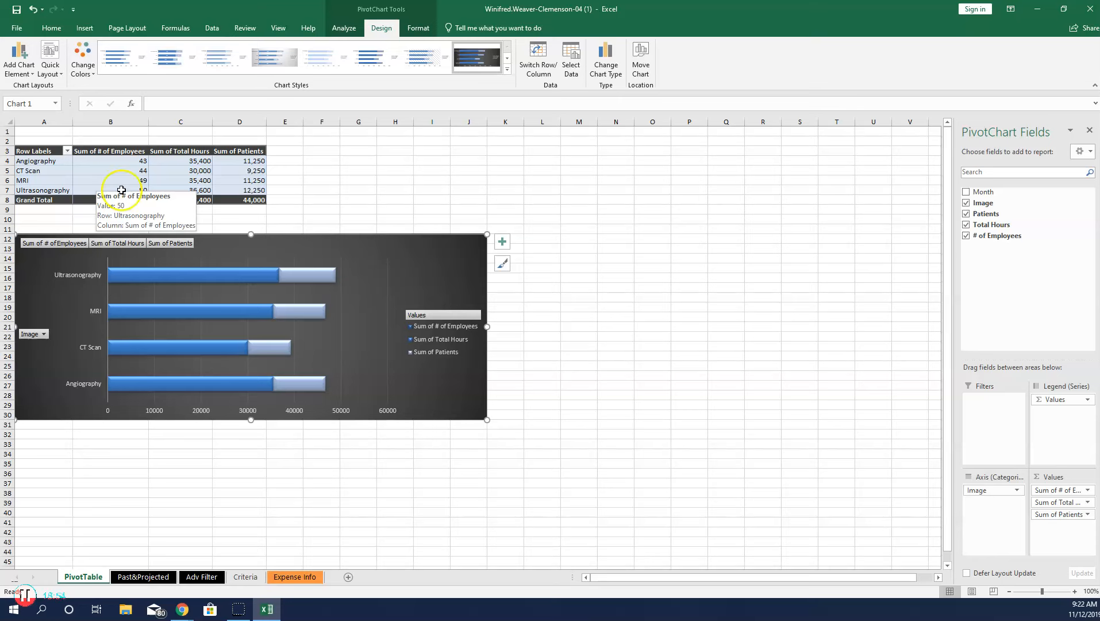
left_click(965, 236)
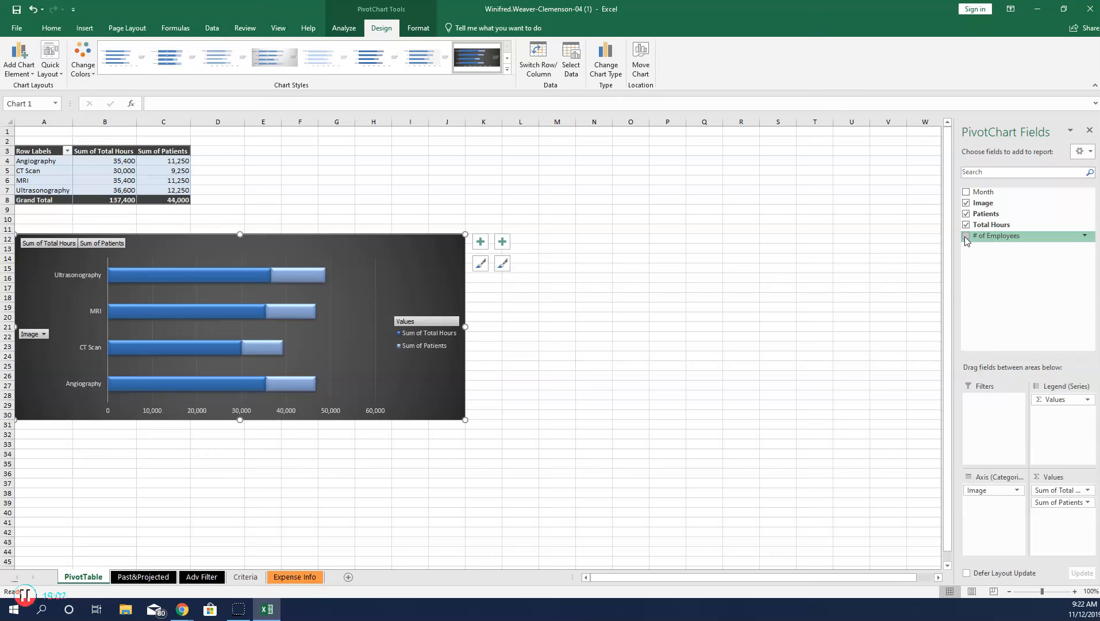
Copy the extract range G4:K17, including its header row, from the Adv Filter sheet.
left_click(52, 130)
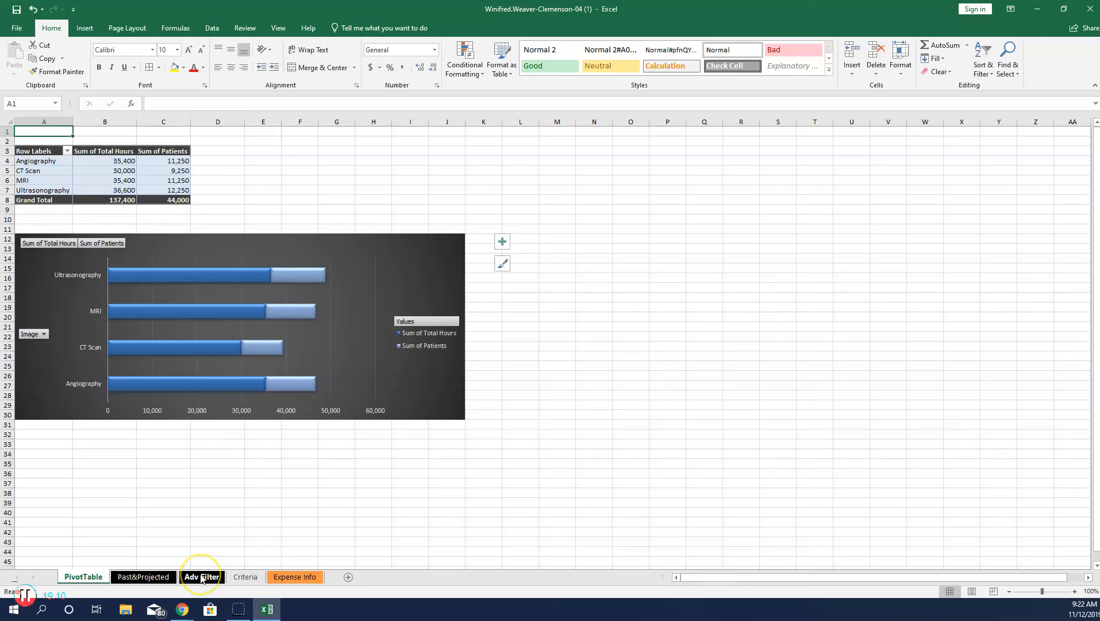
left_click(202, 577)
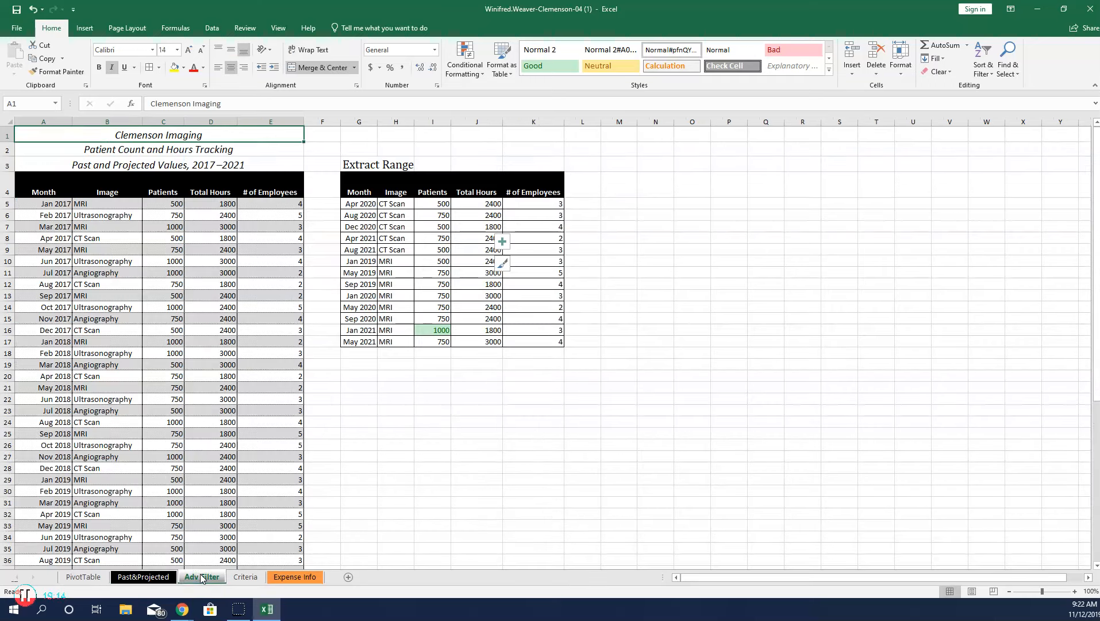
left_click(359, 177)
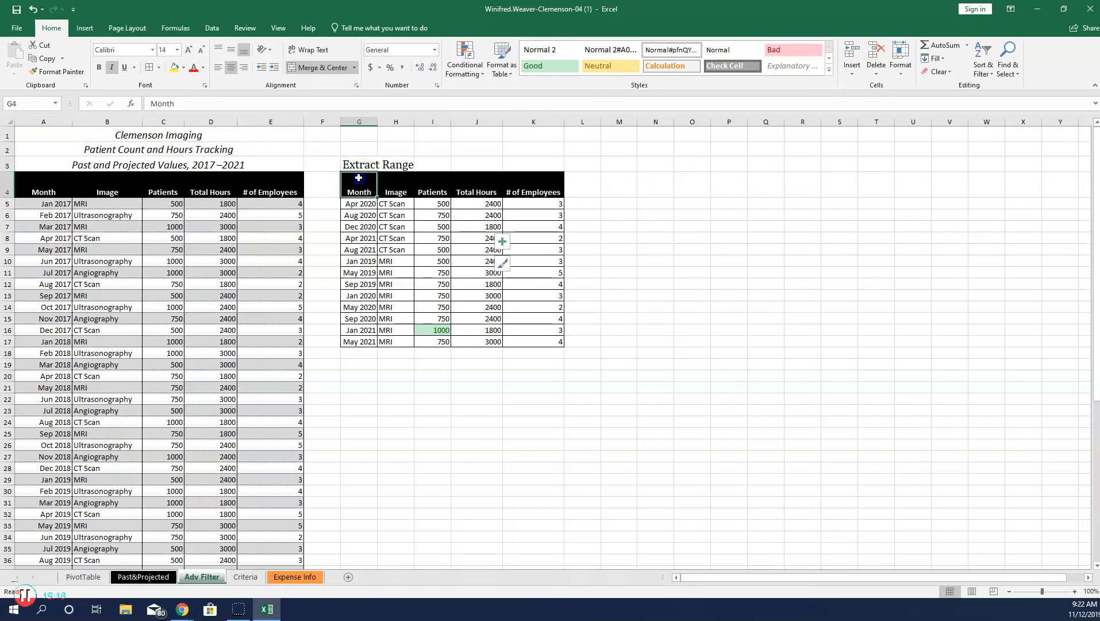
left_click_drag(358, 178, 560, 345)
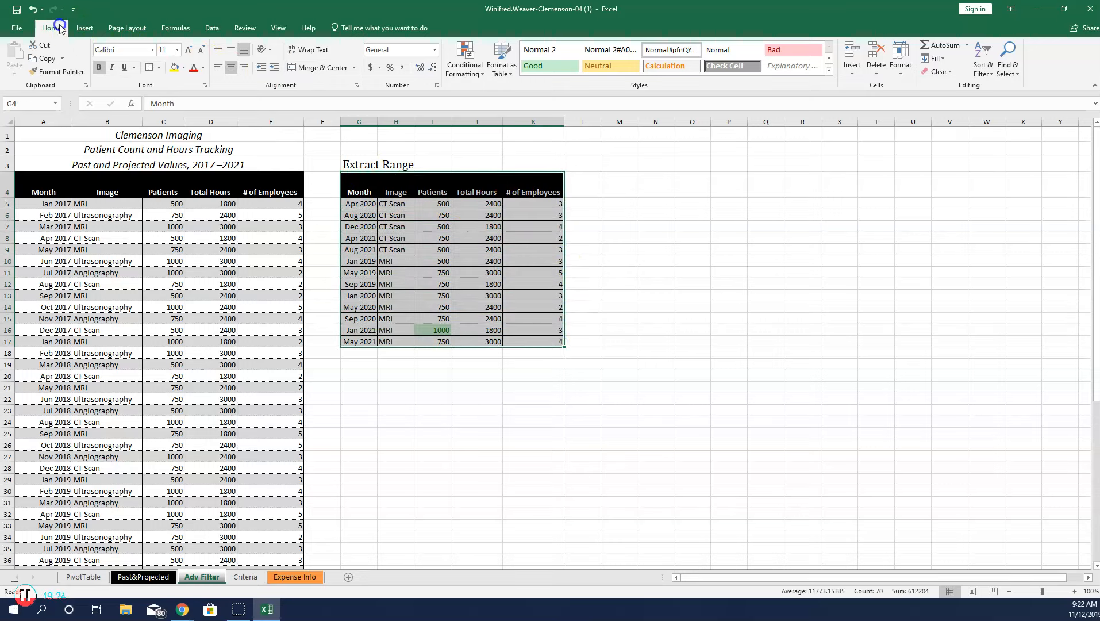
left_click(53, 59)
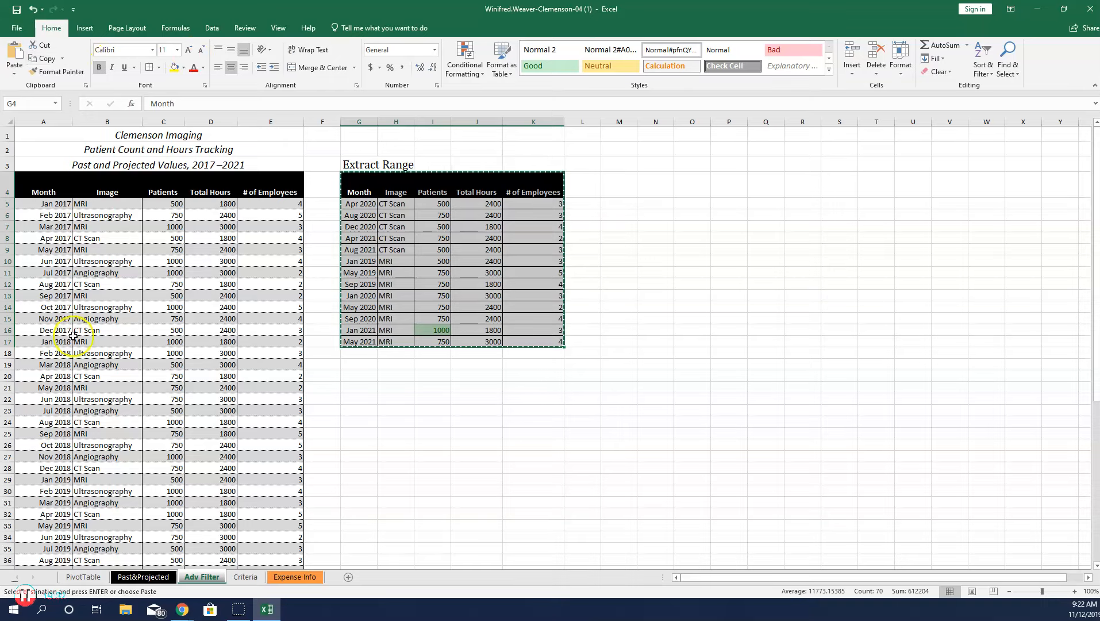
Switch to File Explorer and show the contents of the Downloads folder.
left_click(13, 610)
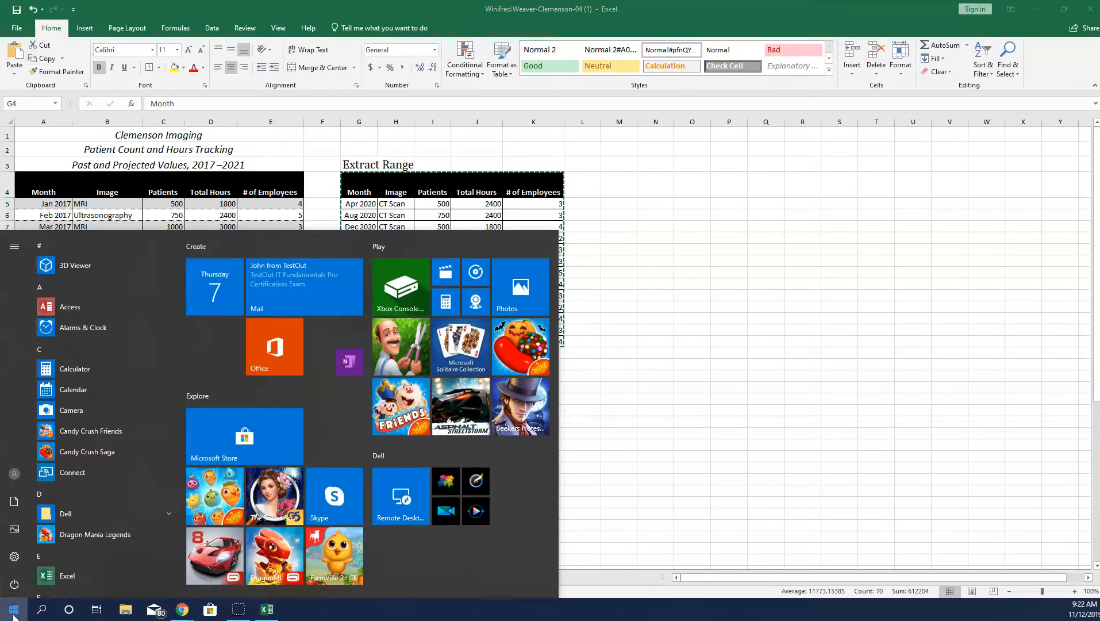
left_click(125, 609)
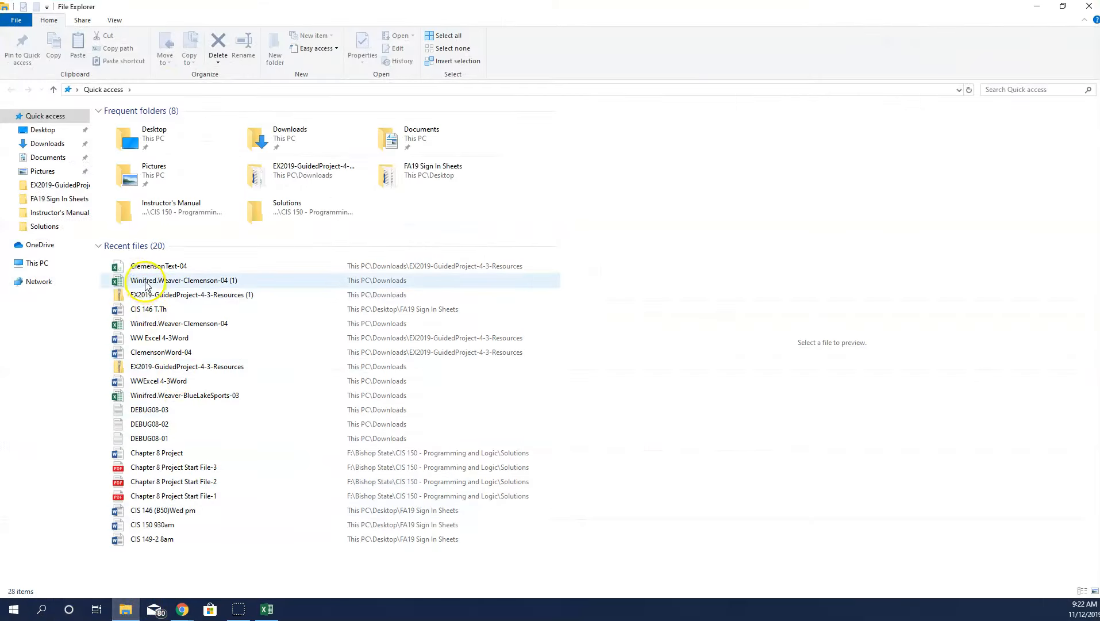
left_click(62, 145)
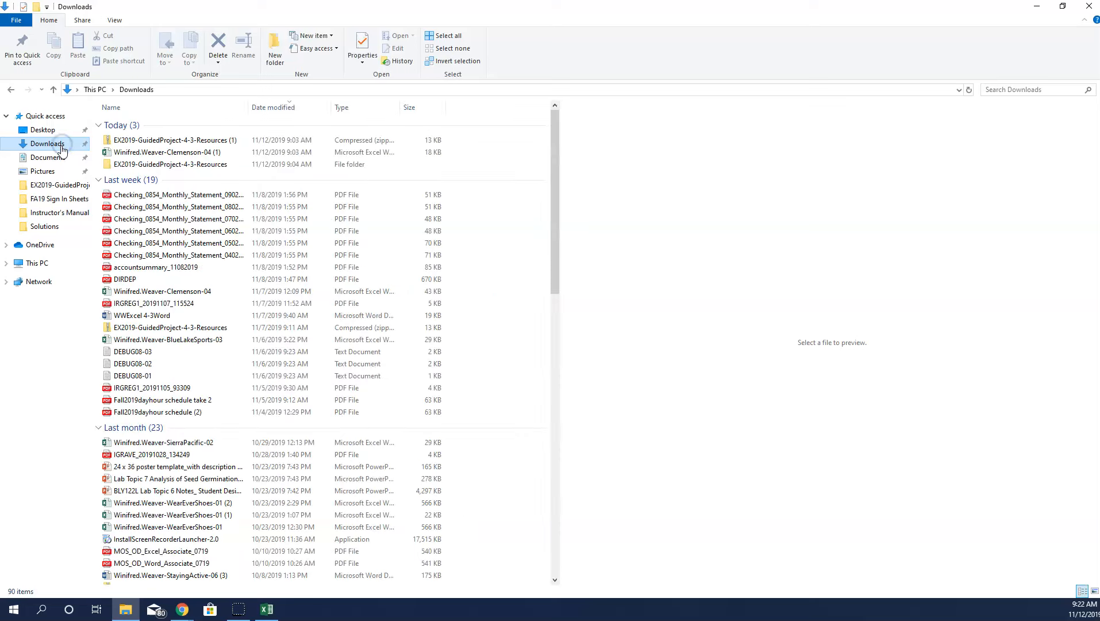
double_click(216, 140)
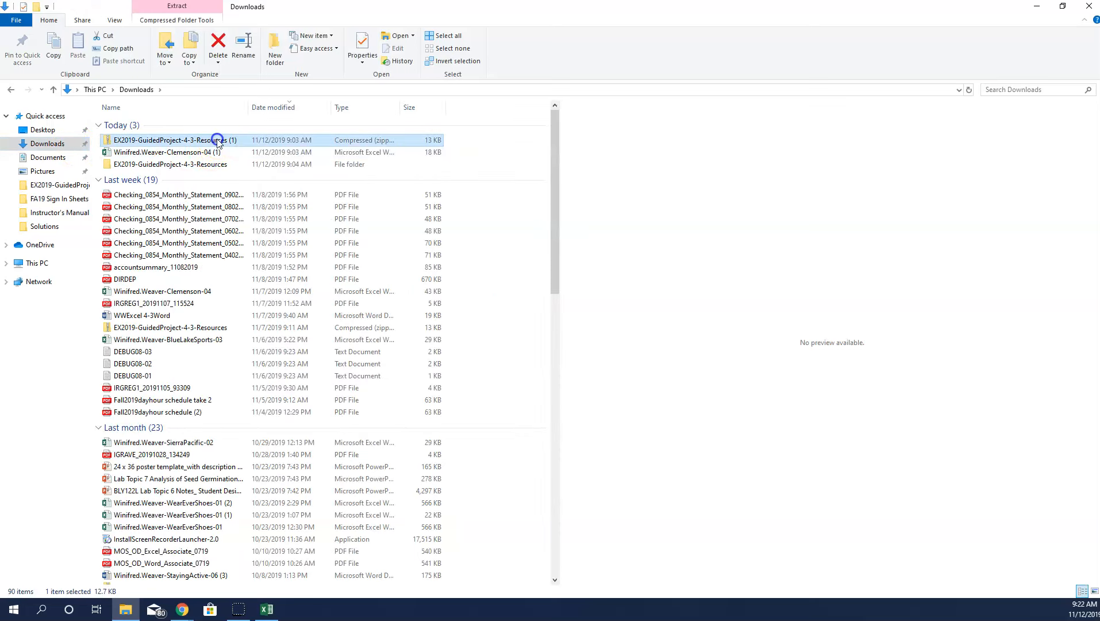
double_click(209, 125)
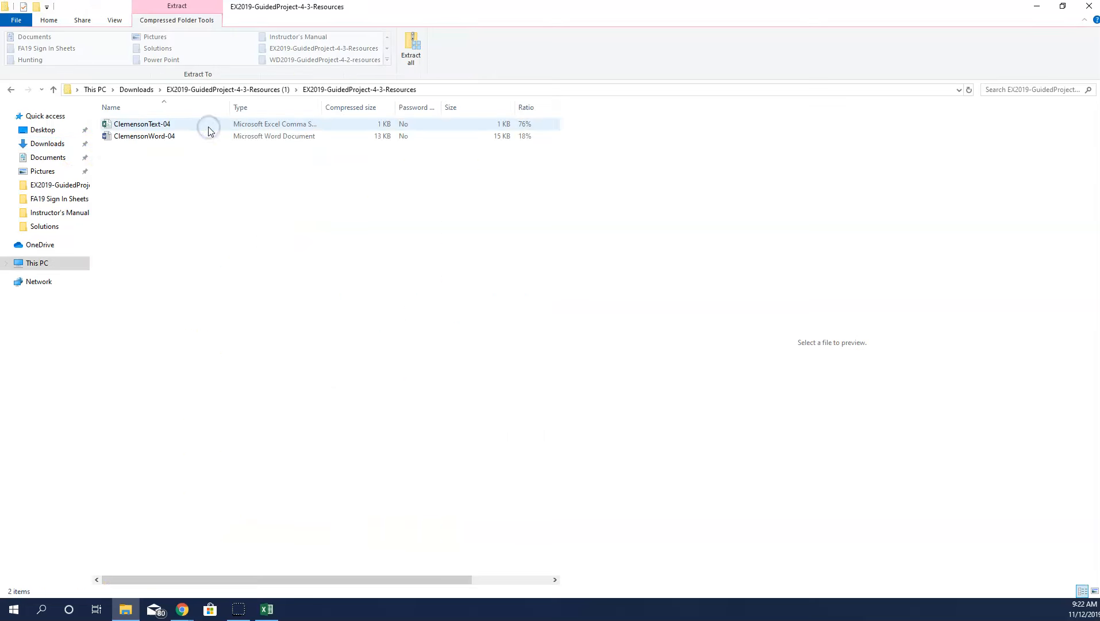
left_click(162, 138)
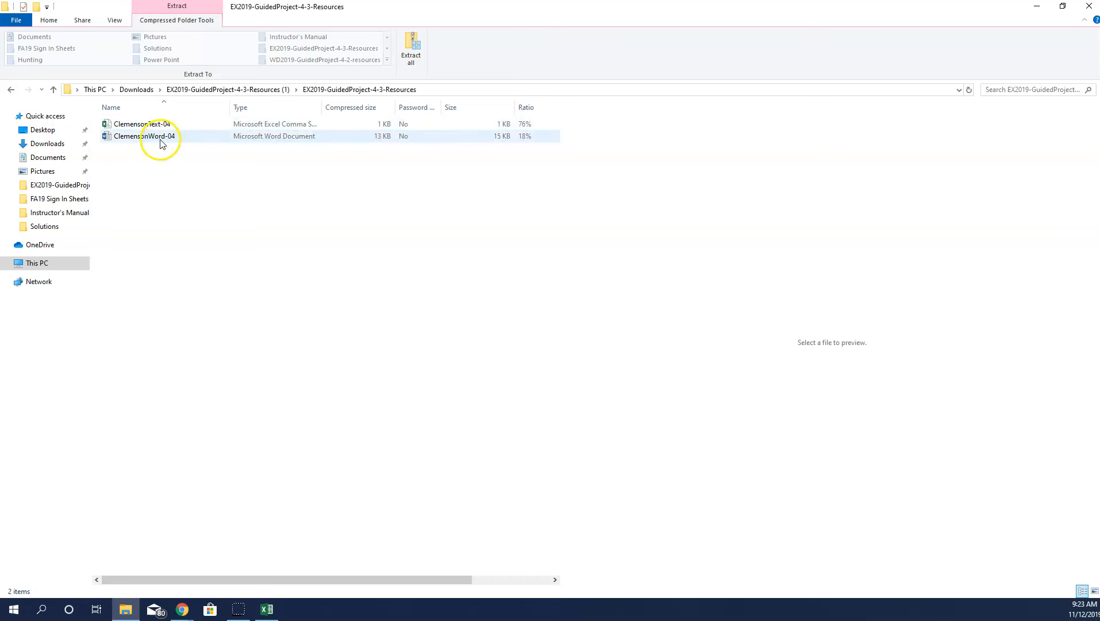
left_click(419, 55)
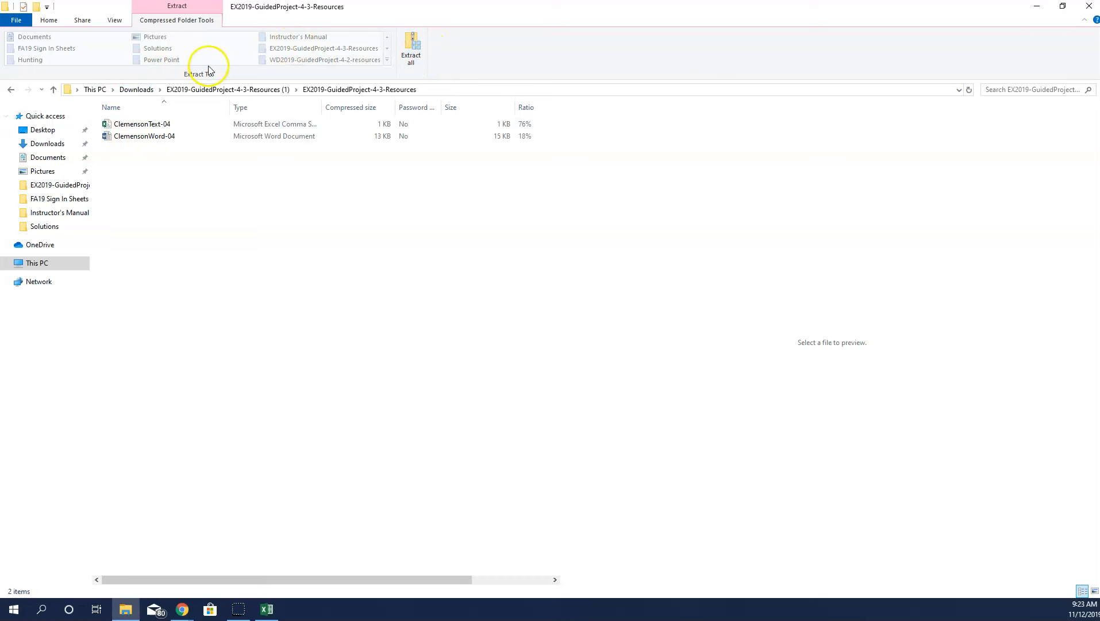
left_click(136, 90)
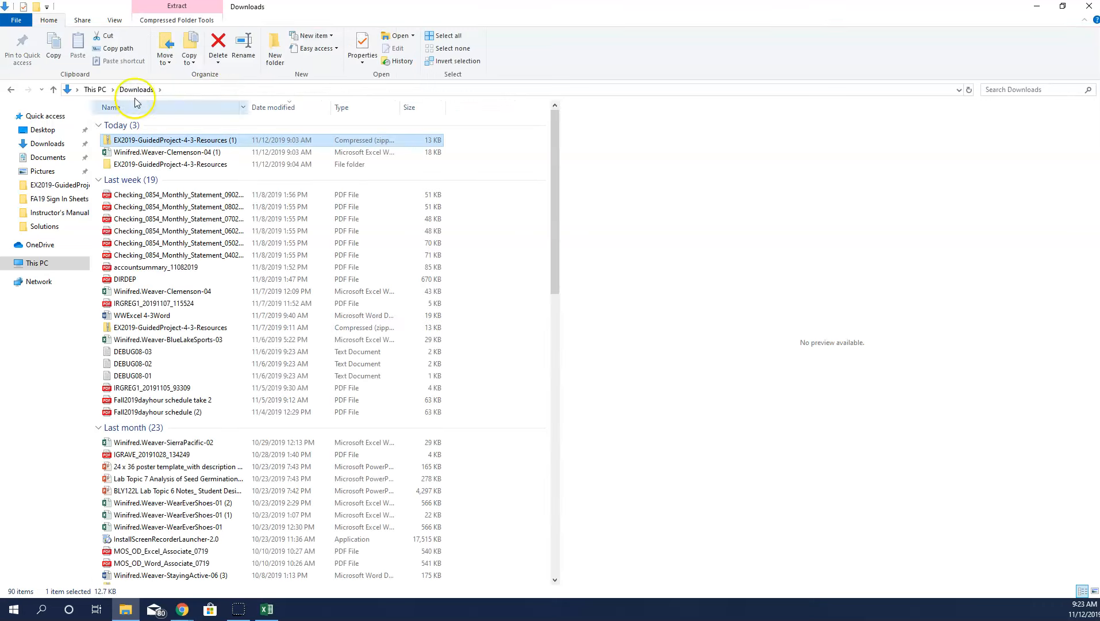
Open the ClemensonWord-04 document from the extracted EX2019-GuidedProject-4-3-Resources folder in Word.
left_click(154, 167)
double_click(159, 168)
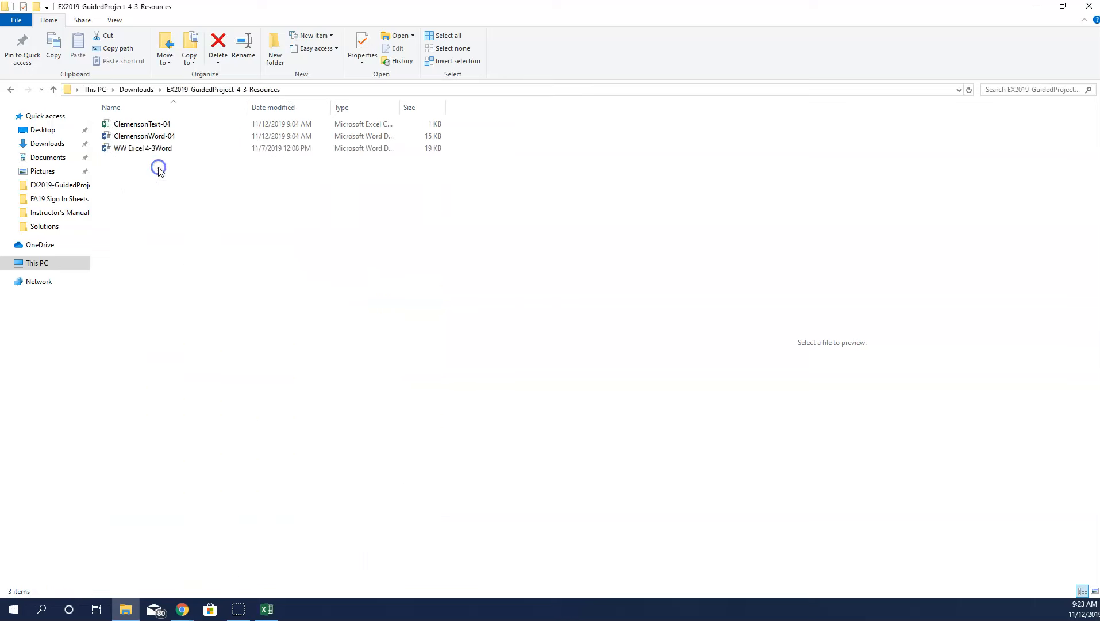
left_click(175, 140)
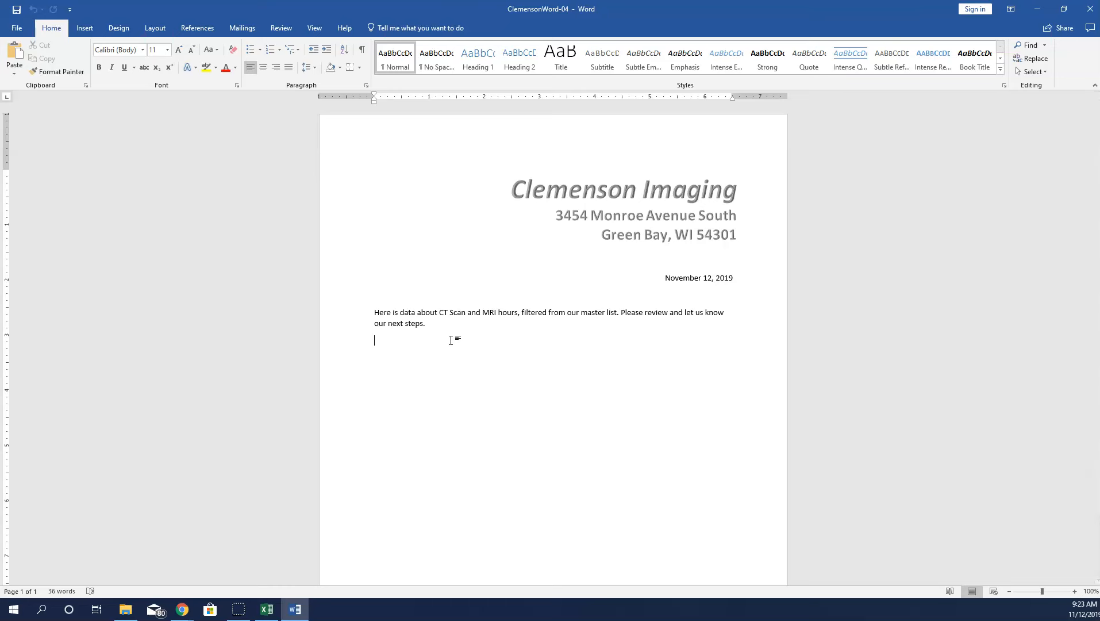
Paste the copied range below the letter's paragraph as a linked Microsoft Excel Worksheet Object and center it.
left_click(14, 73)
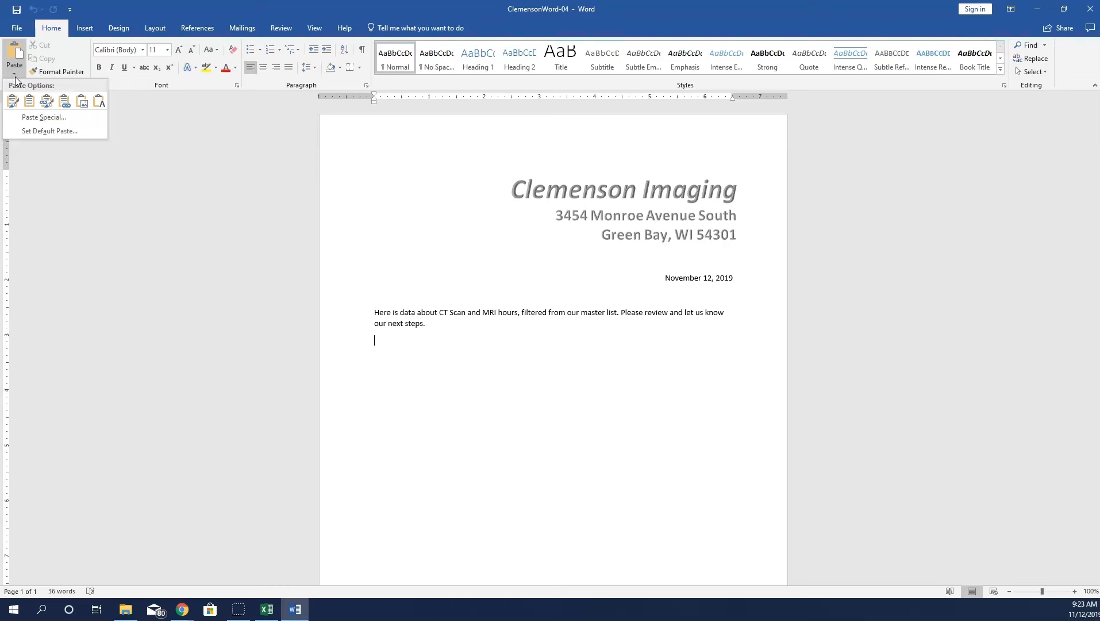
left_click(43, 117)
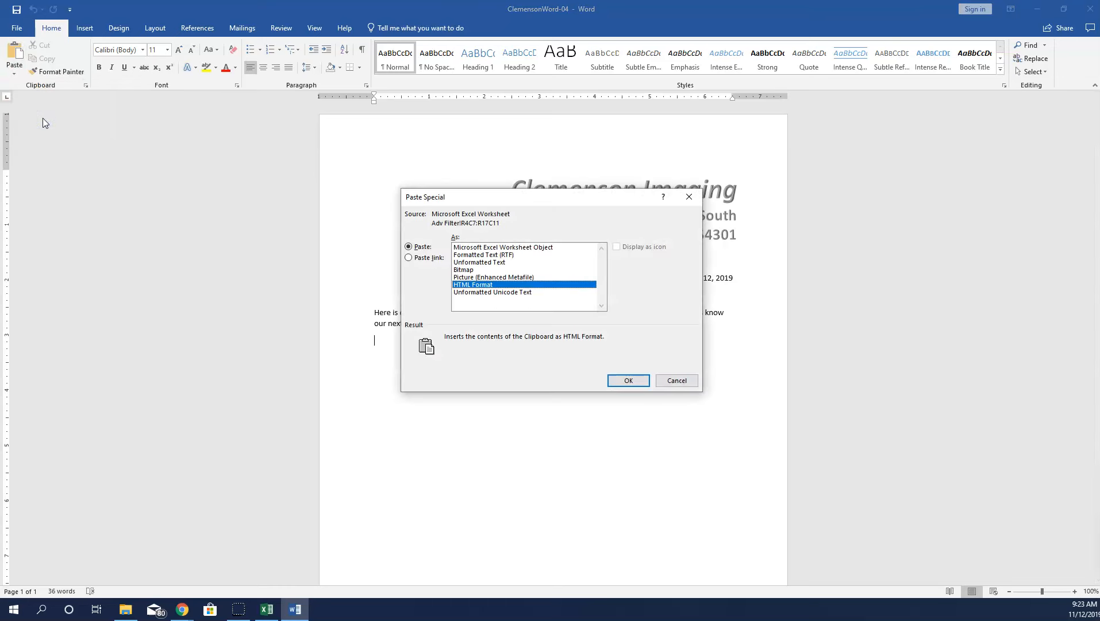
left_click(484, 248)
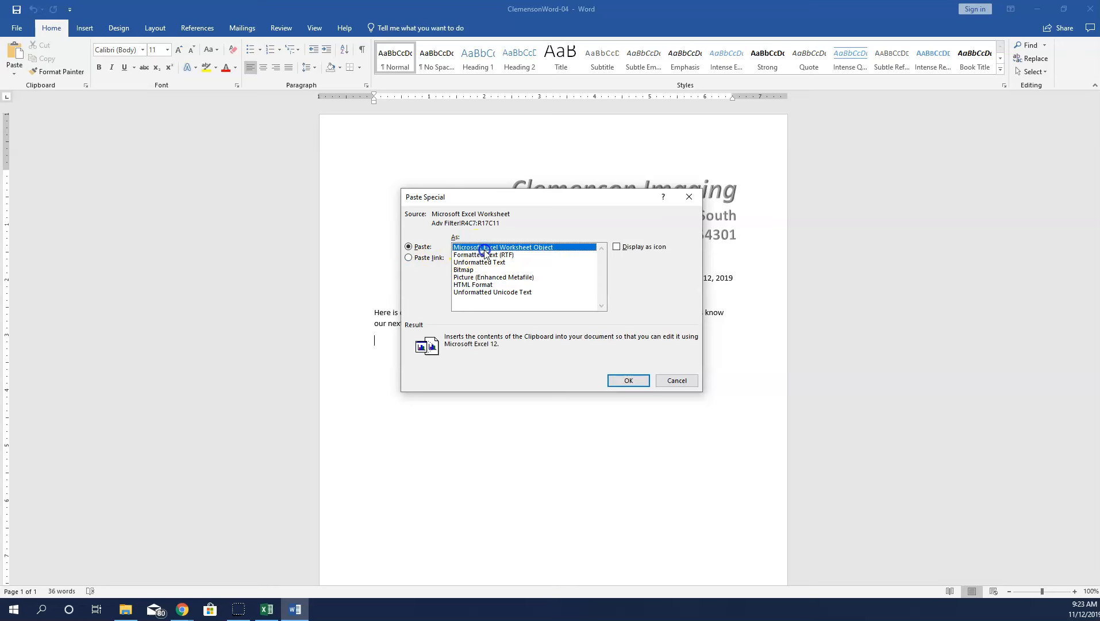
left_click(409, 258)
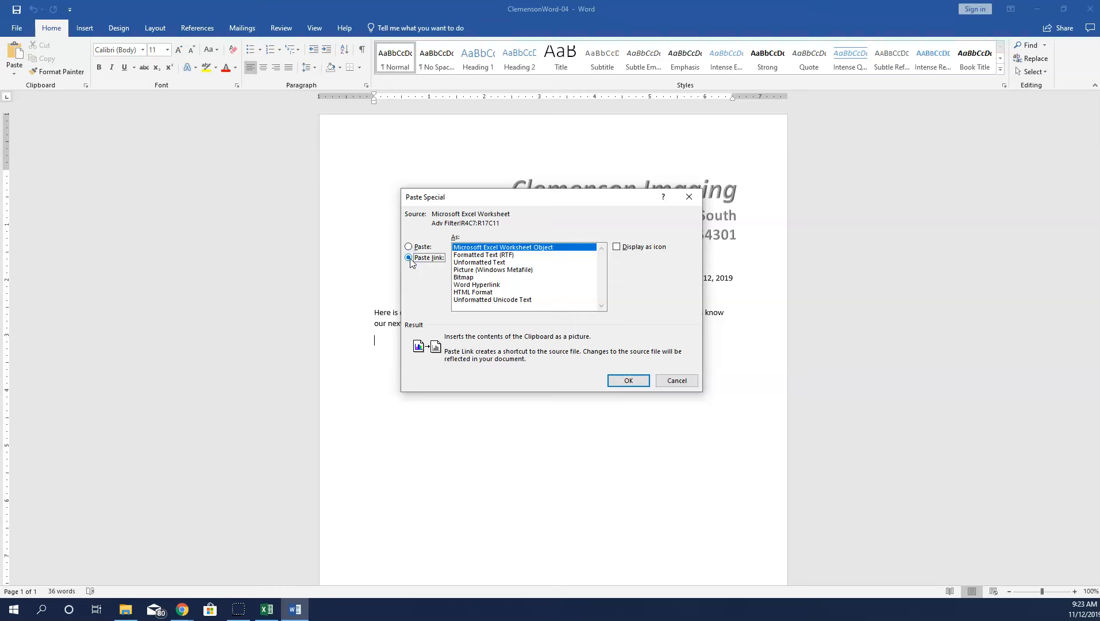
left_click(634, 380)
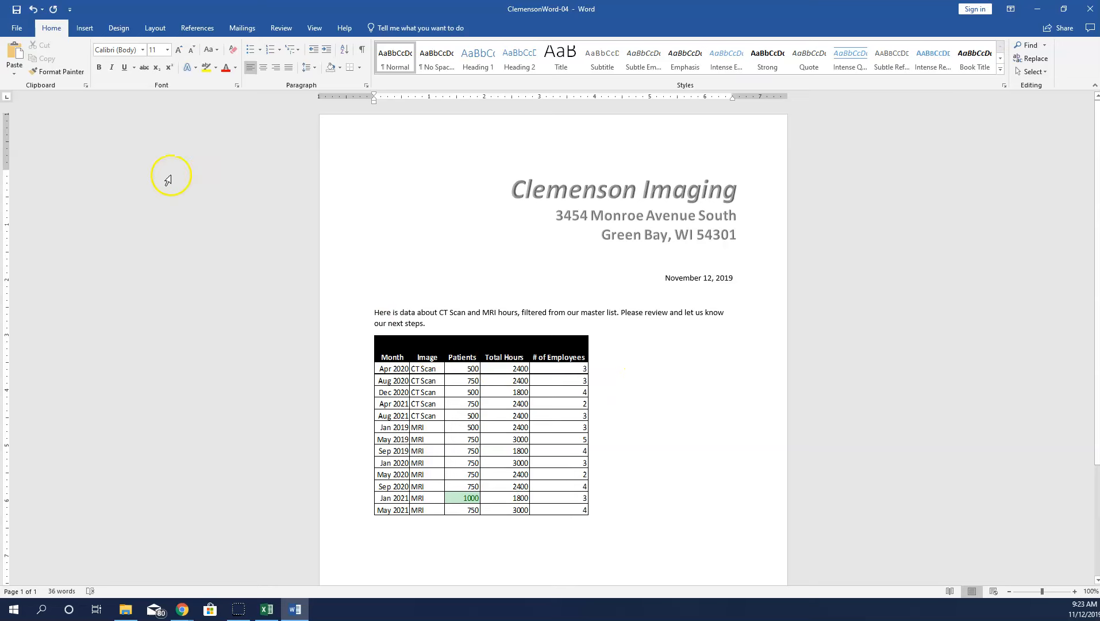
left_click(261, 67)
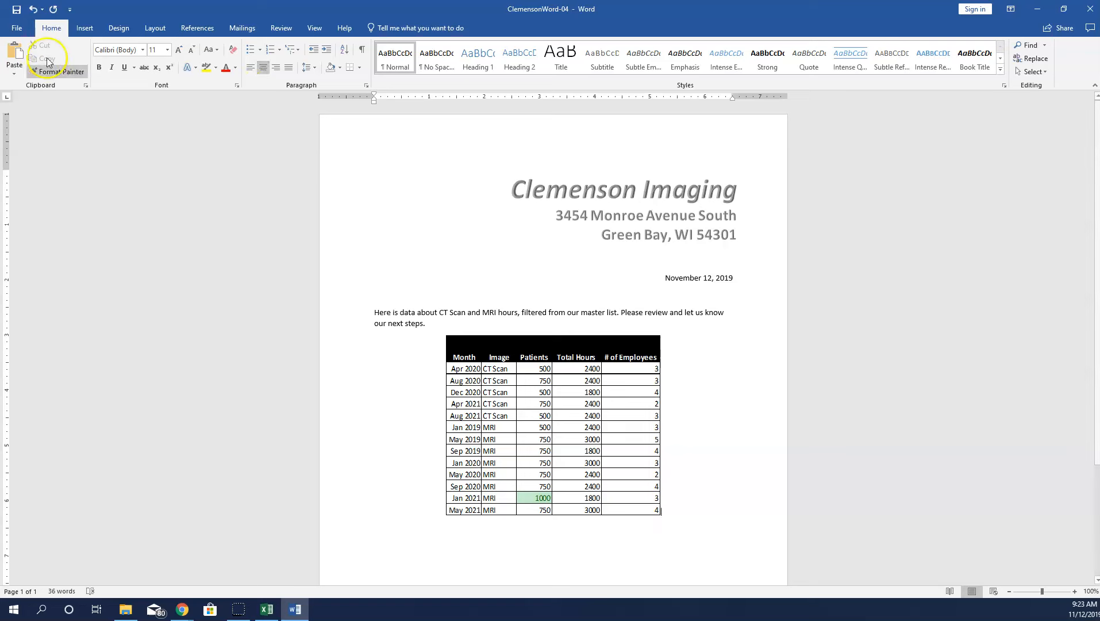
Save the letter as WW Excel 4-3 Word in the EX2019-GuidedProject-4-3-Resources folder, and close the document and File Explorer.
left_click(16, 28)
left_click(28, 142)
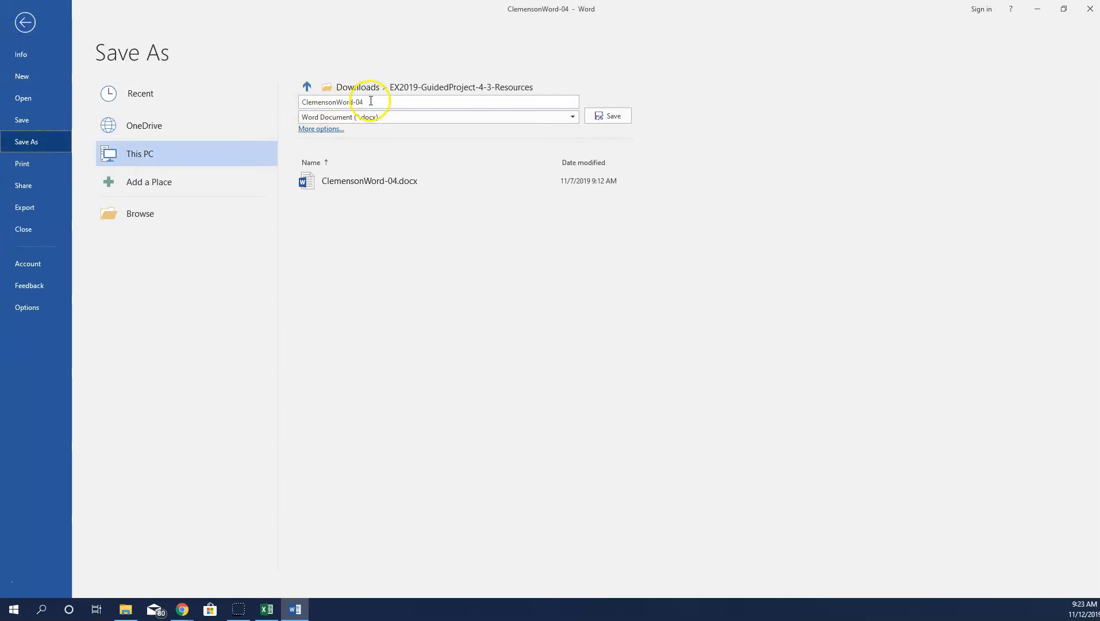
type("W")
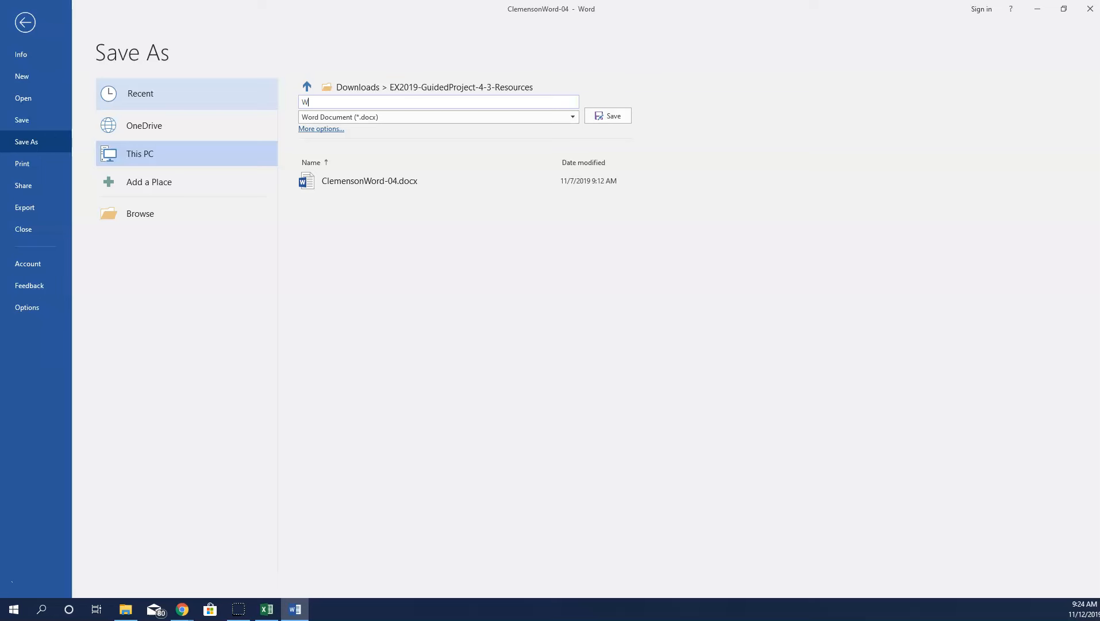
type("W Excel 4-3 Word")
left_click(593, 115)
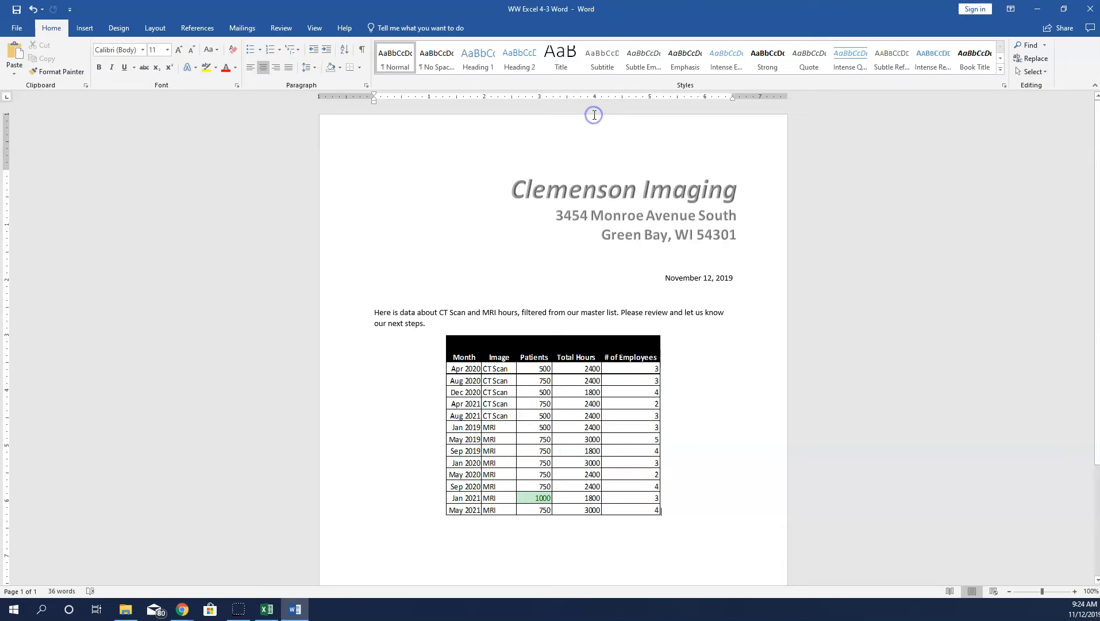
left_click(1092, 10)
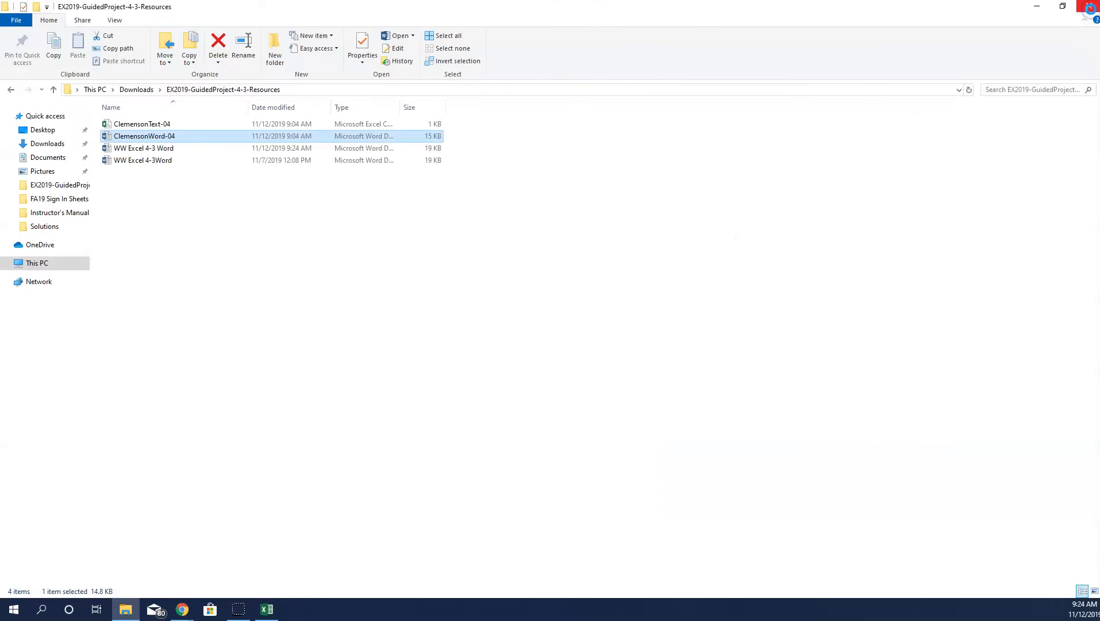
left_click(1089, 6)
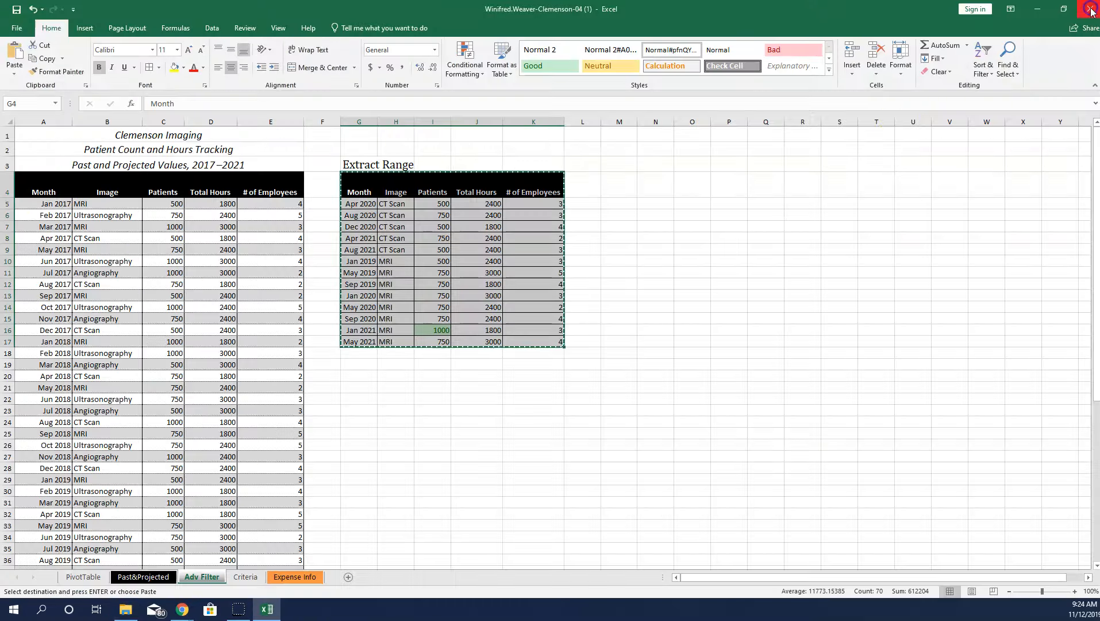
Save the Clemenson-04 workbook and switch to the SIMnet assignment page in Chrome.
left_click(18, 28)
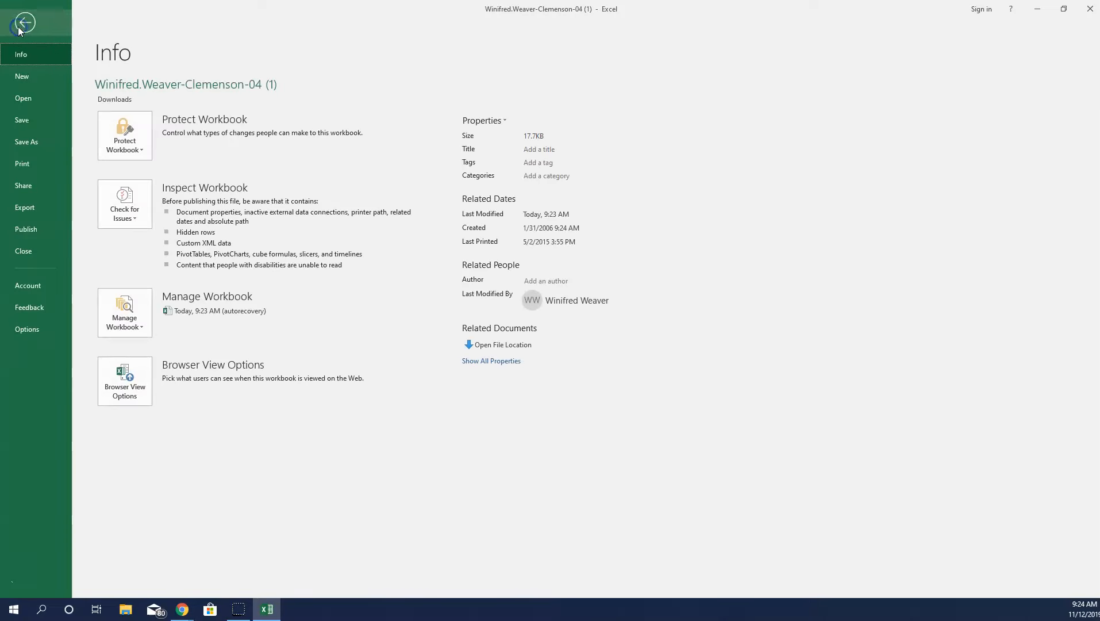
left_click(23, 120)
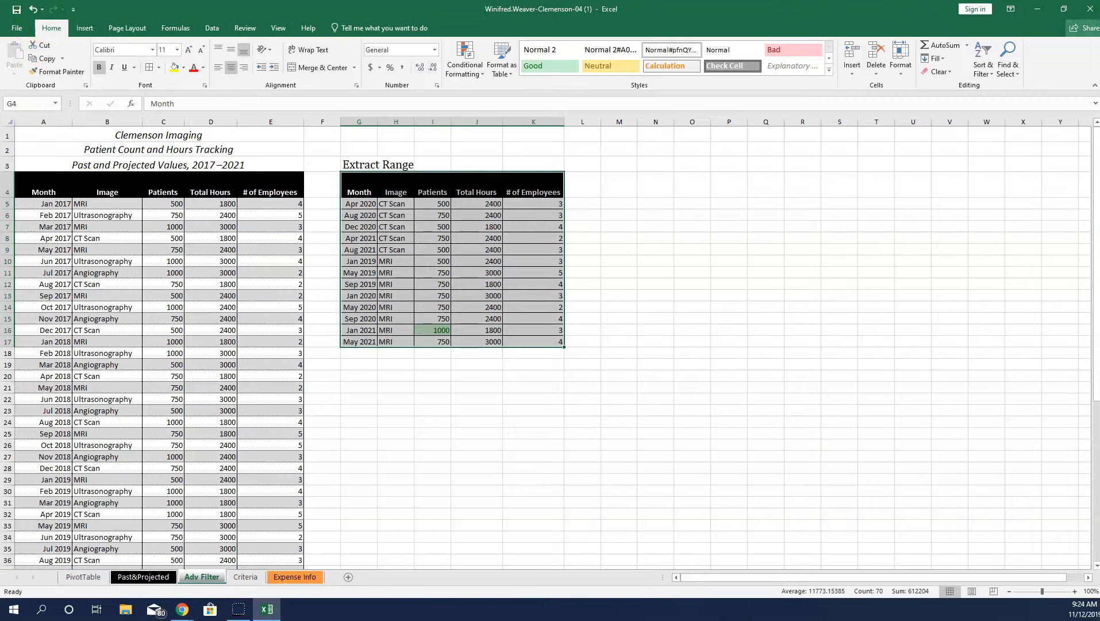
left_click(1037, 8)
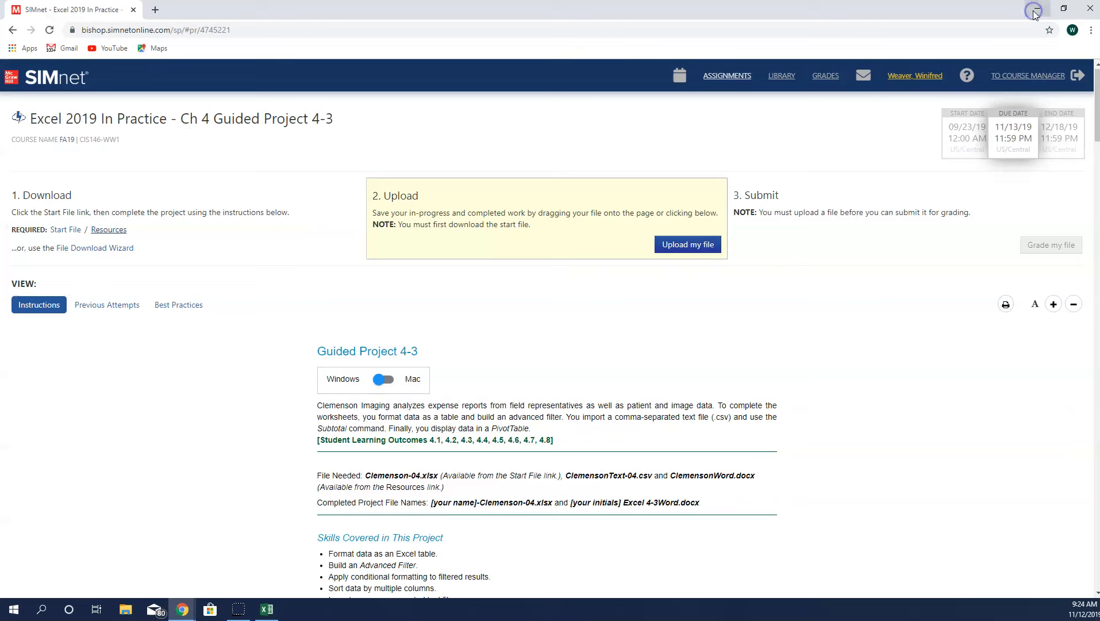
Upload the completed Clemenson-04 (1) workbook from Downloads to the Guided Project 4-3 assignment and submit it for grading.
left_click(698, 246)
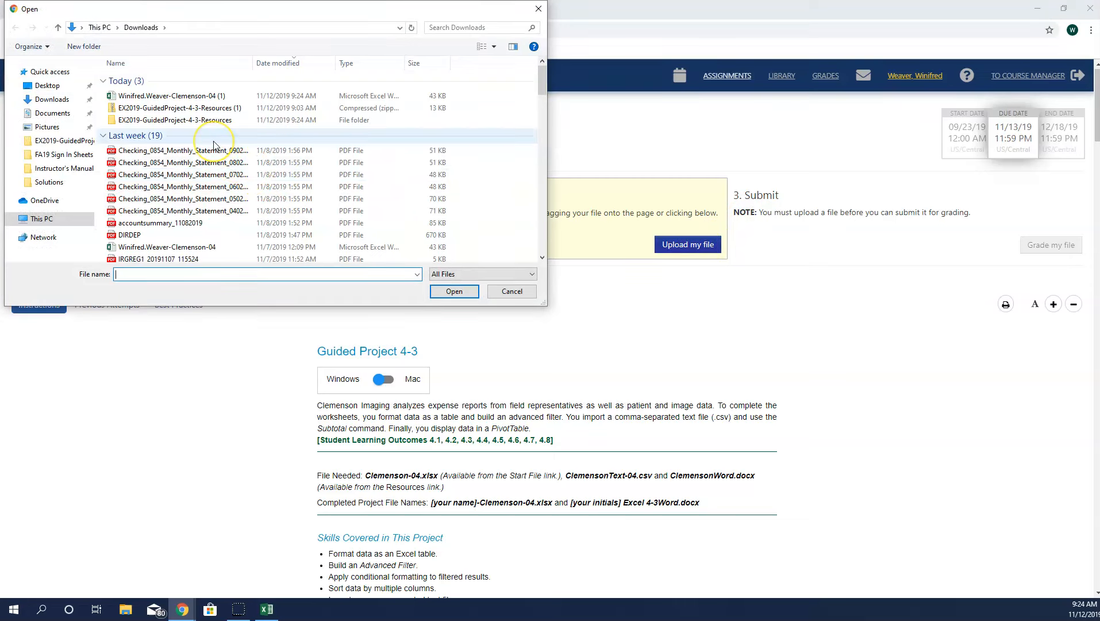
left_click(209, 95)
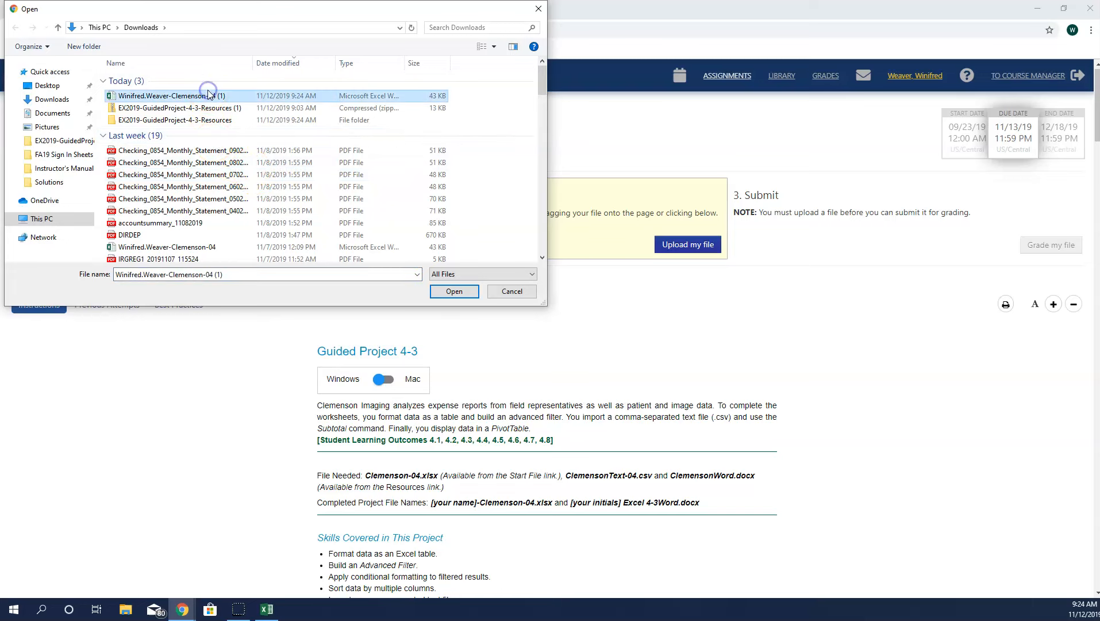
left_click(464, 291)
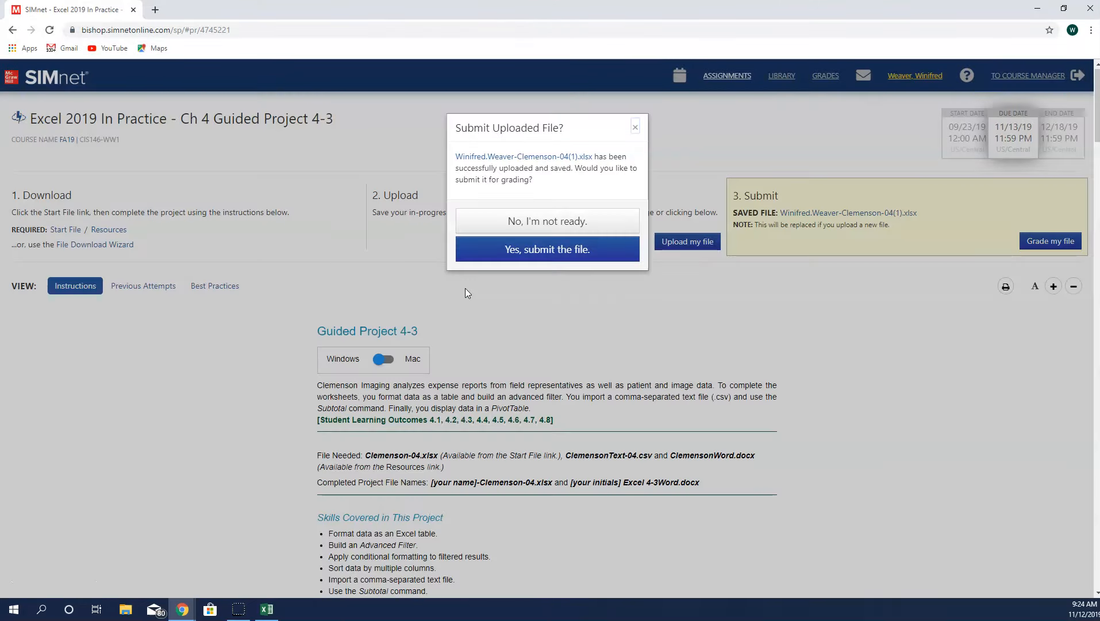
left_click(544, 247)
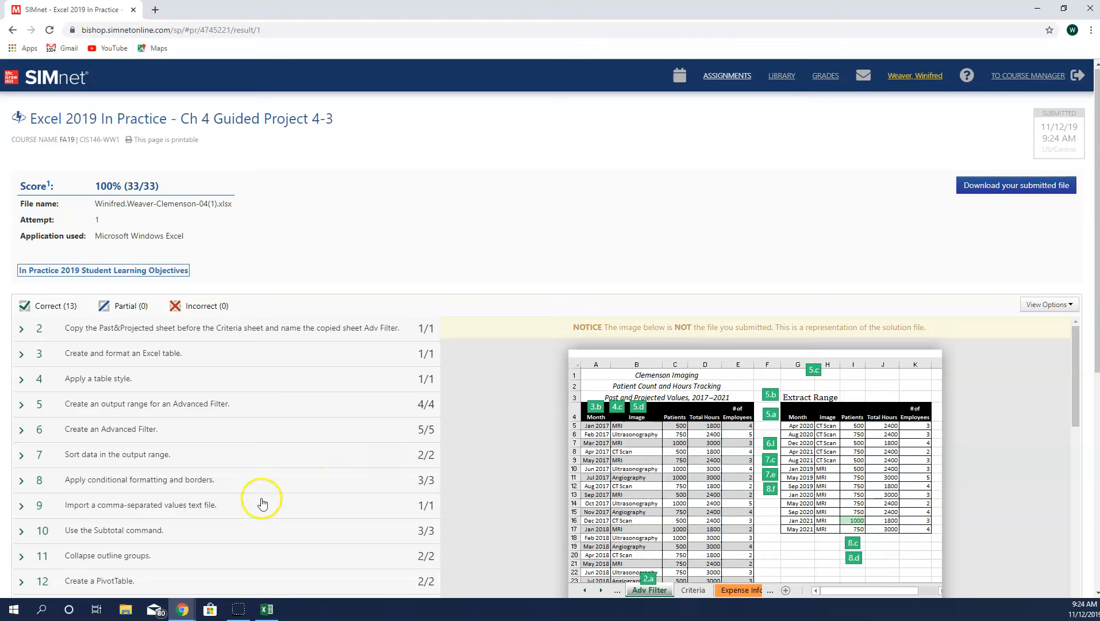
left_click(241, 613)
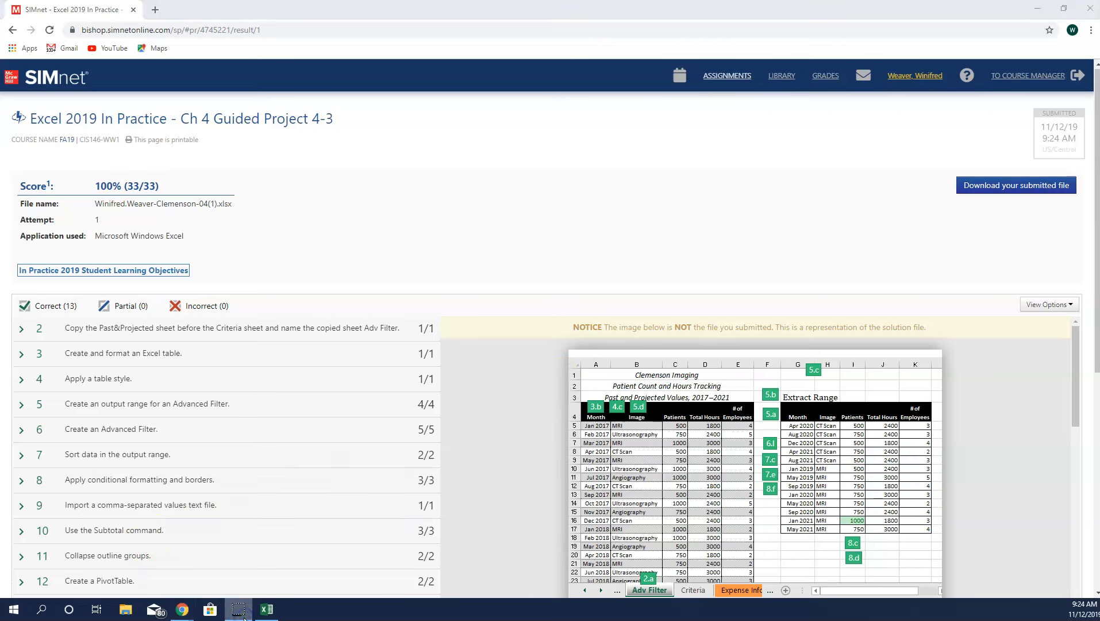